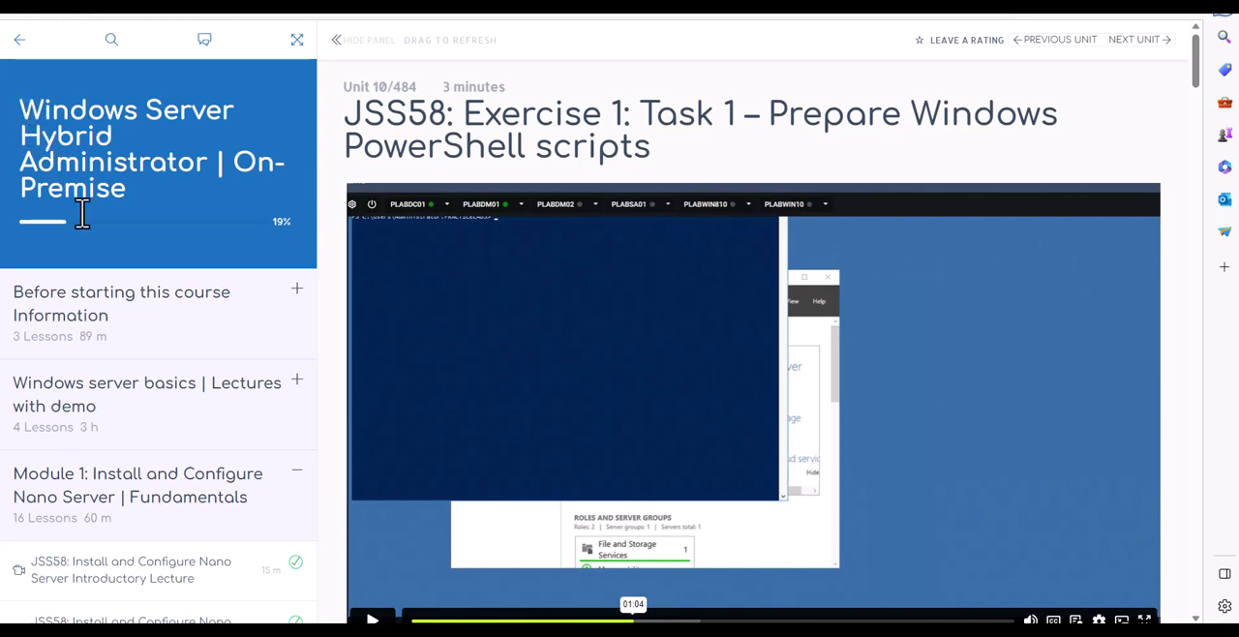
Open the Practice Lab Tour lesson under Before starting this course Information and review its notes, FAQ and lab launch options
scroll(104, 261, down, 2)
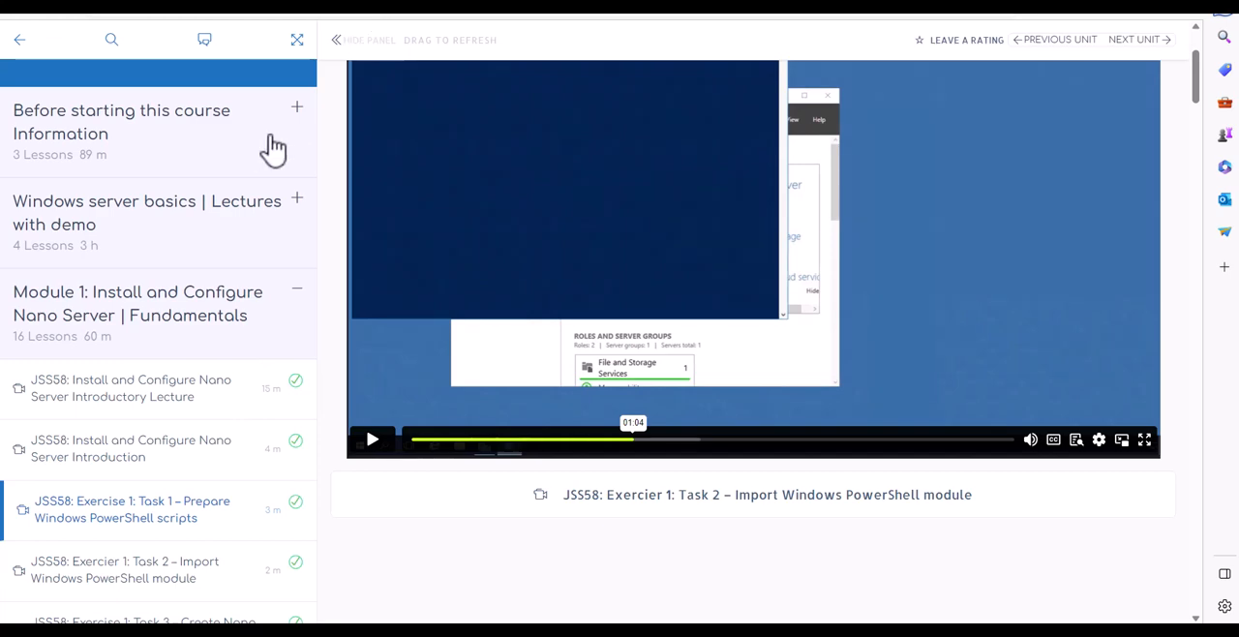
click(160, 135)
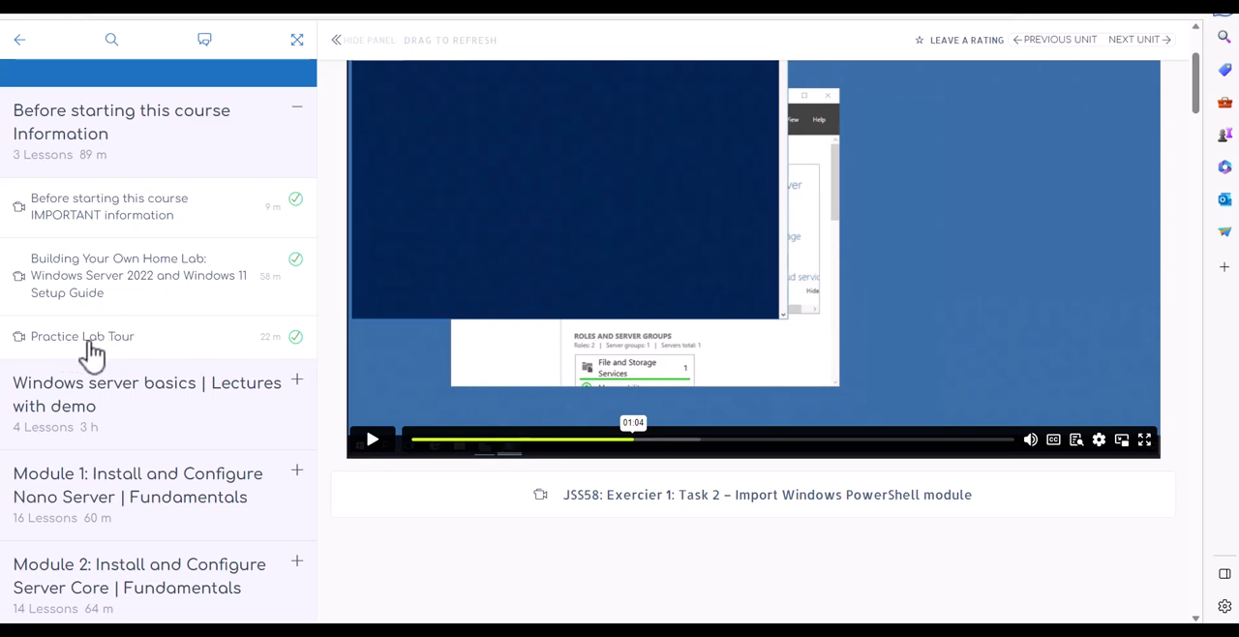
click(85, 348)
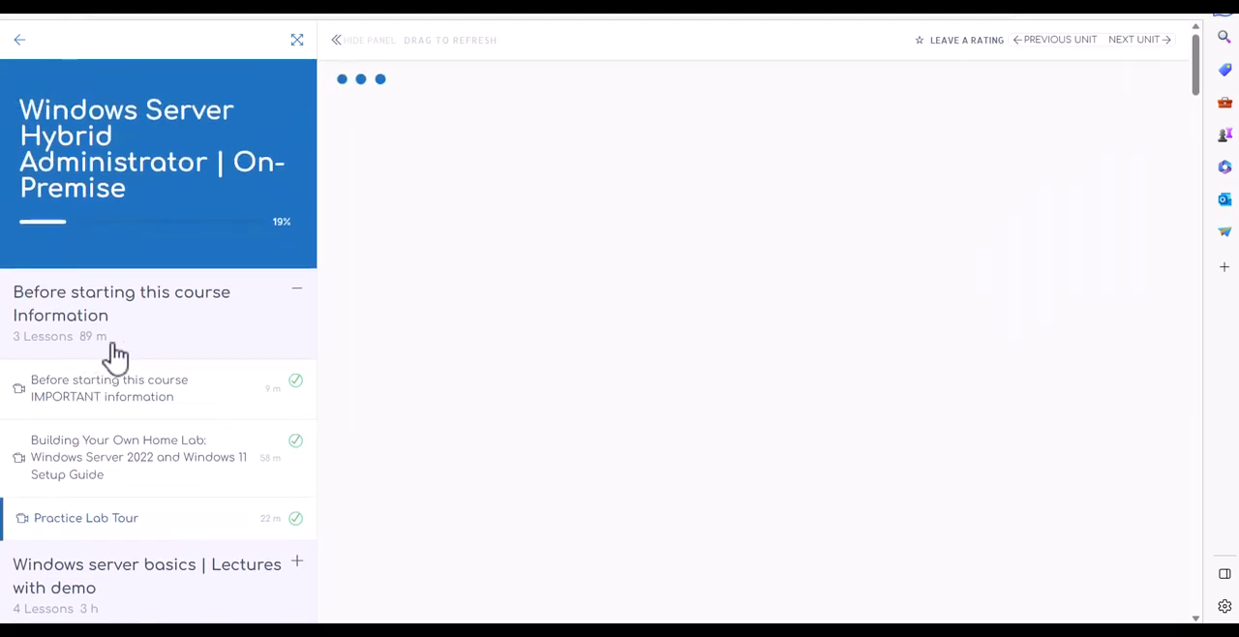
scroll(470, 308, down, 3)
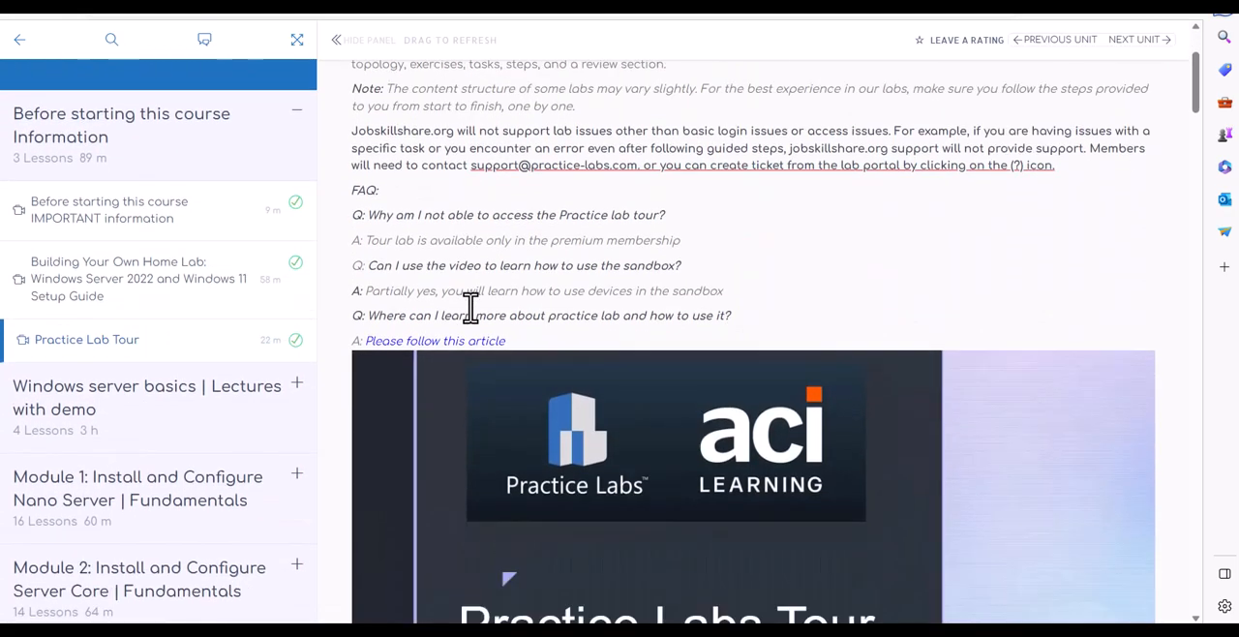
scroll(460, 295, up, 2)
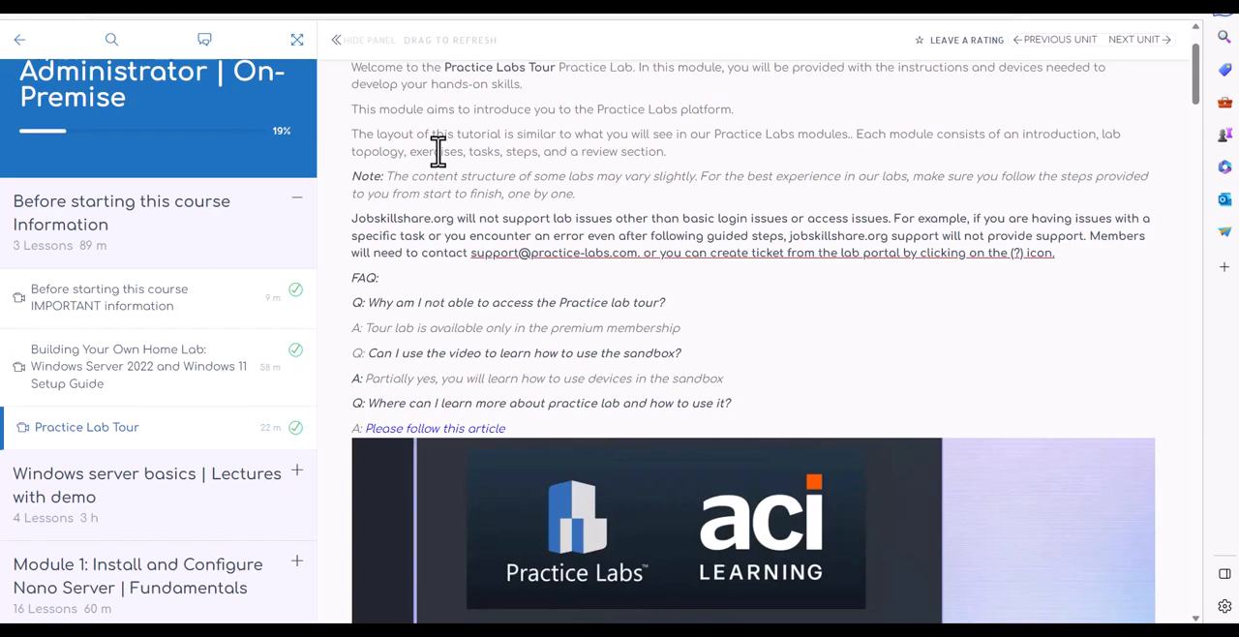
scroll(468, 237, down, 1)
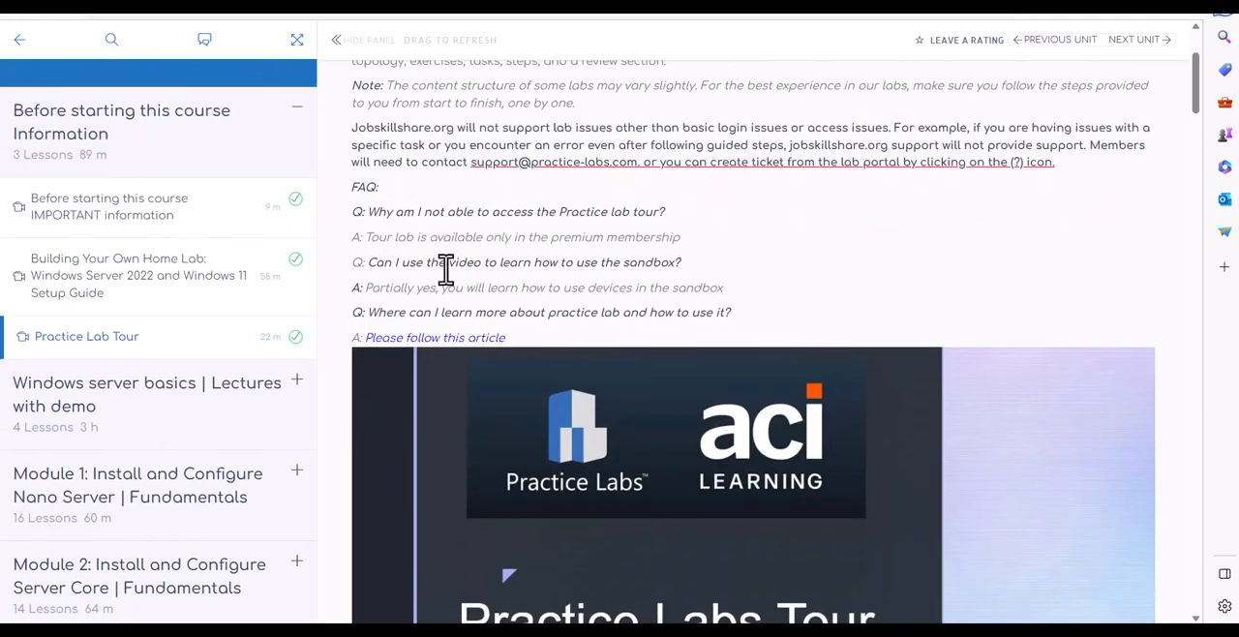
scroll(444, 269, down, 4)
scroll(445, 269, down, 1)
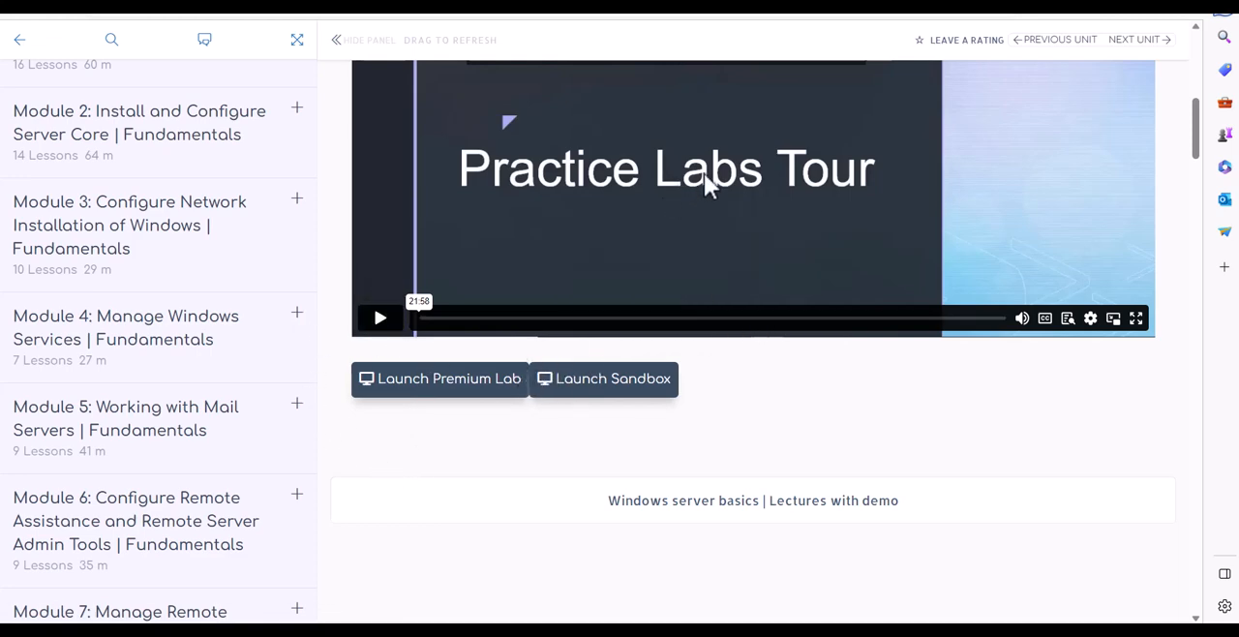
Expand Module 1: Install and Configure Nano Server and look through its list of lessons and exercises
scroll(704, 189, up, 1)
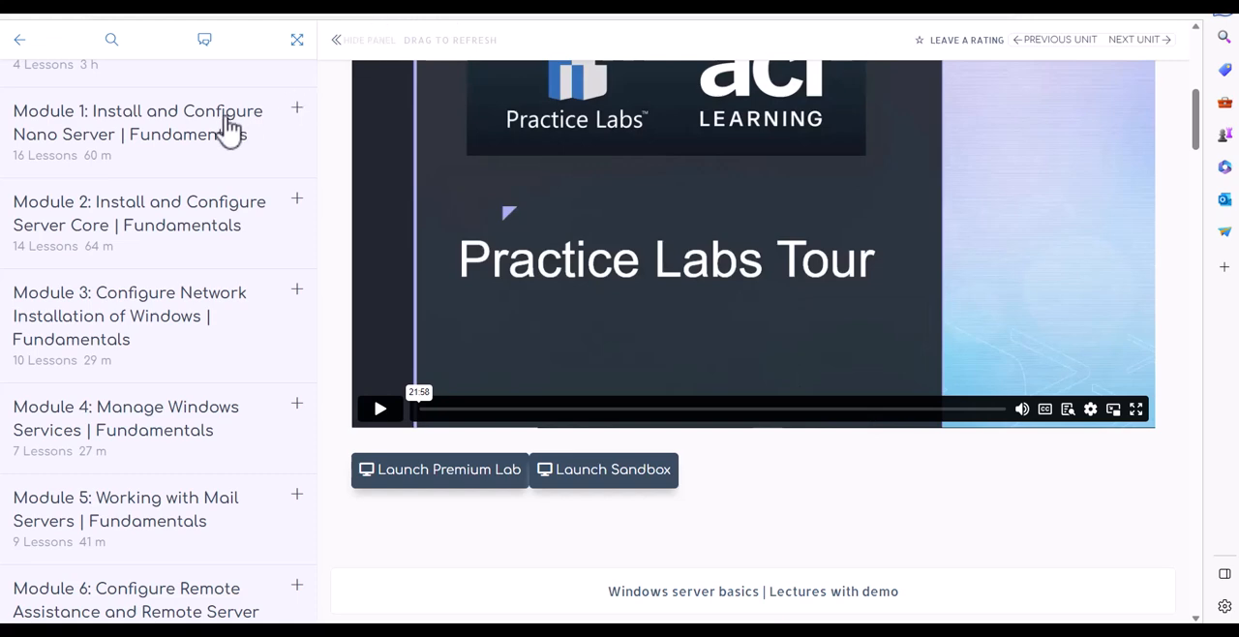
click(152, 138)
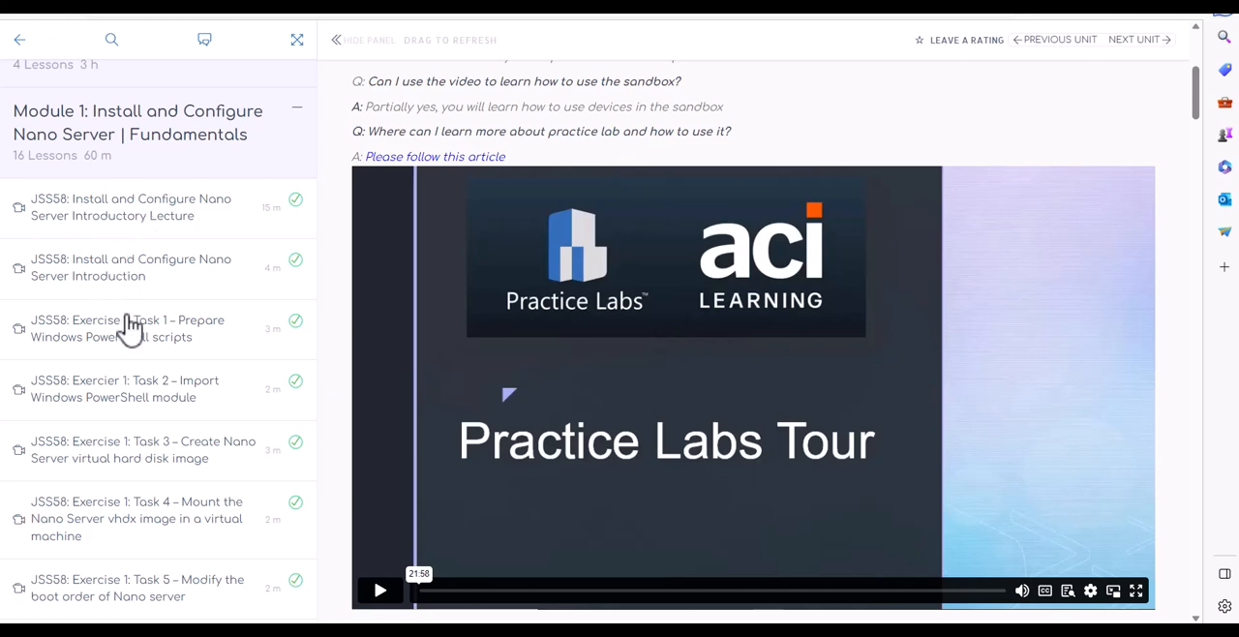
scroll(155, 329, down, 1)
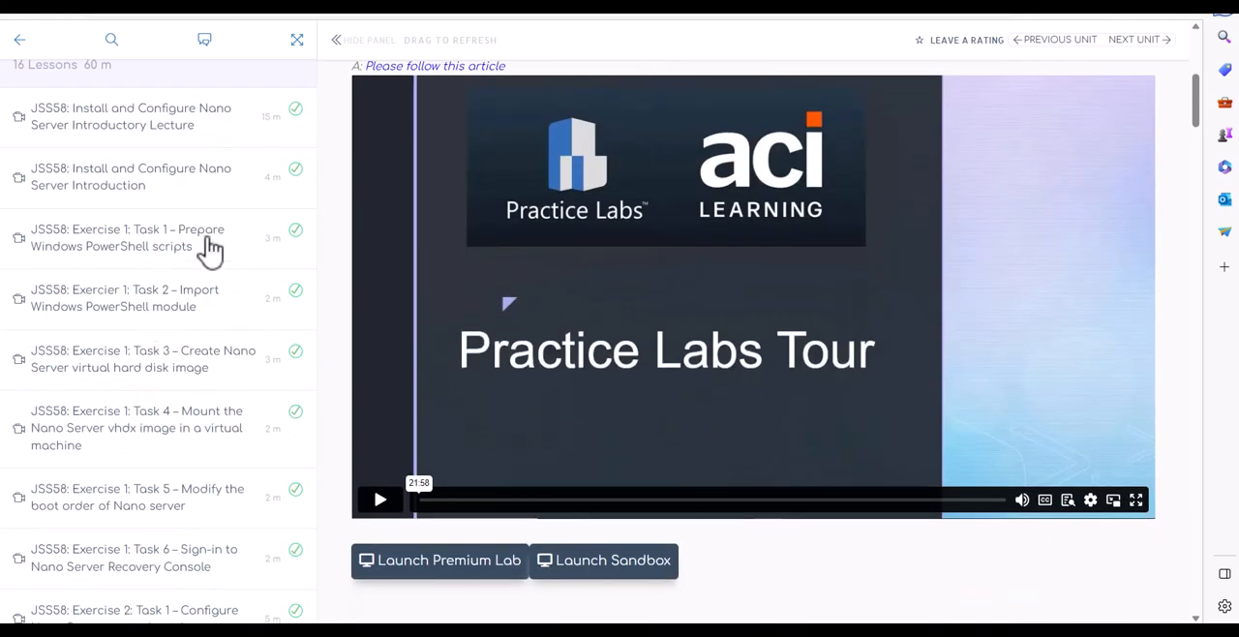
scroll(146, 326, down, 1)
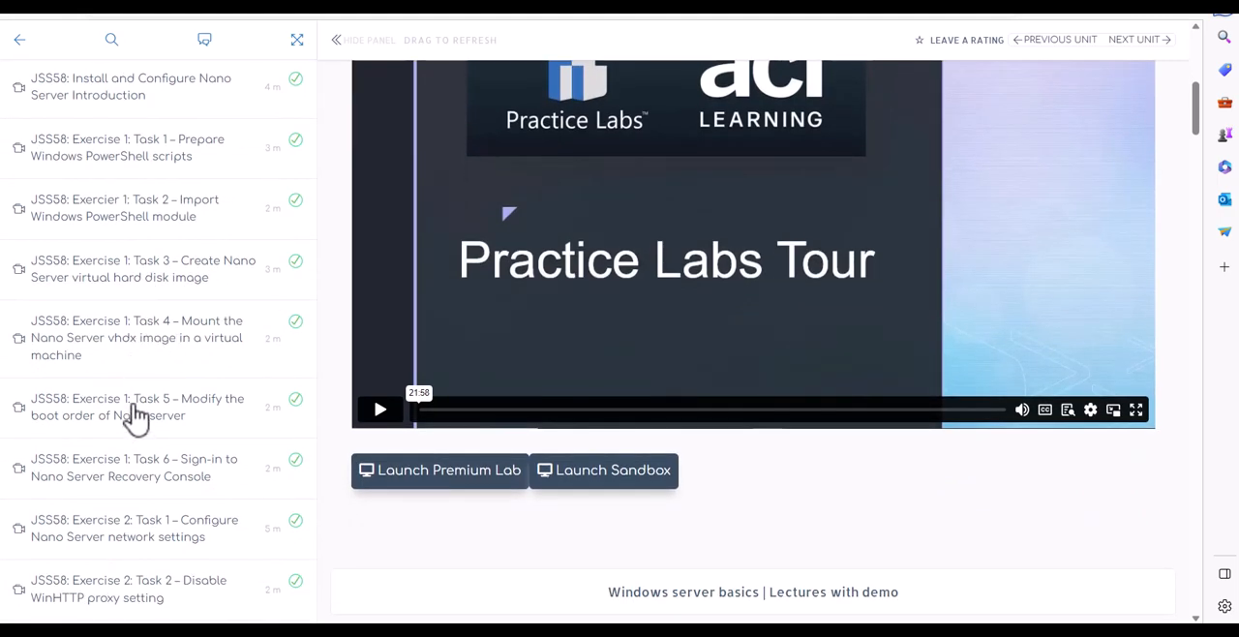
scroll(144, 451, down, 1)
scroll(141, 452, up, 2)
scroll(142, 453, down, 10)
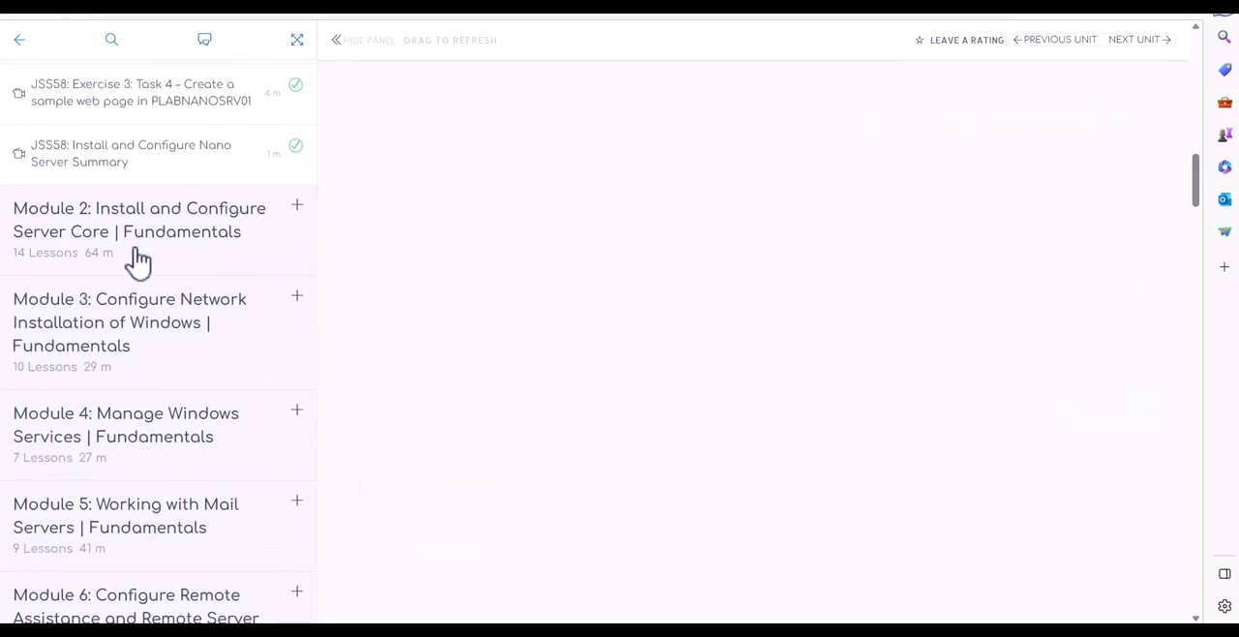
Expand Module 2: Install and Configure Server Core and look over its first lessons and exercise tasks
click(130, 261)
scroll(144, 365, down, 1)
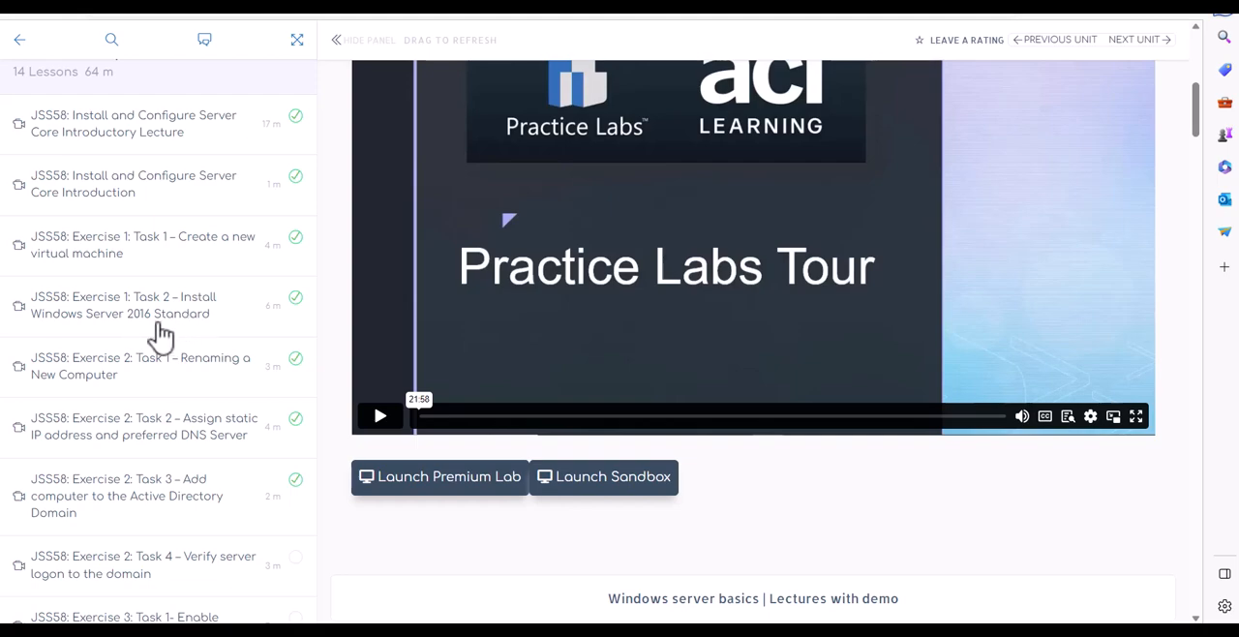
scroll(160, 334, up, 5)
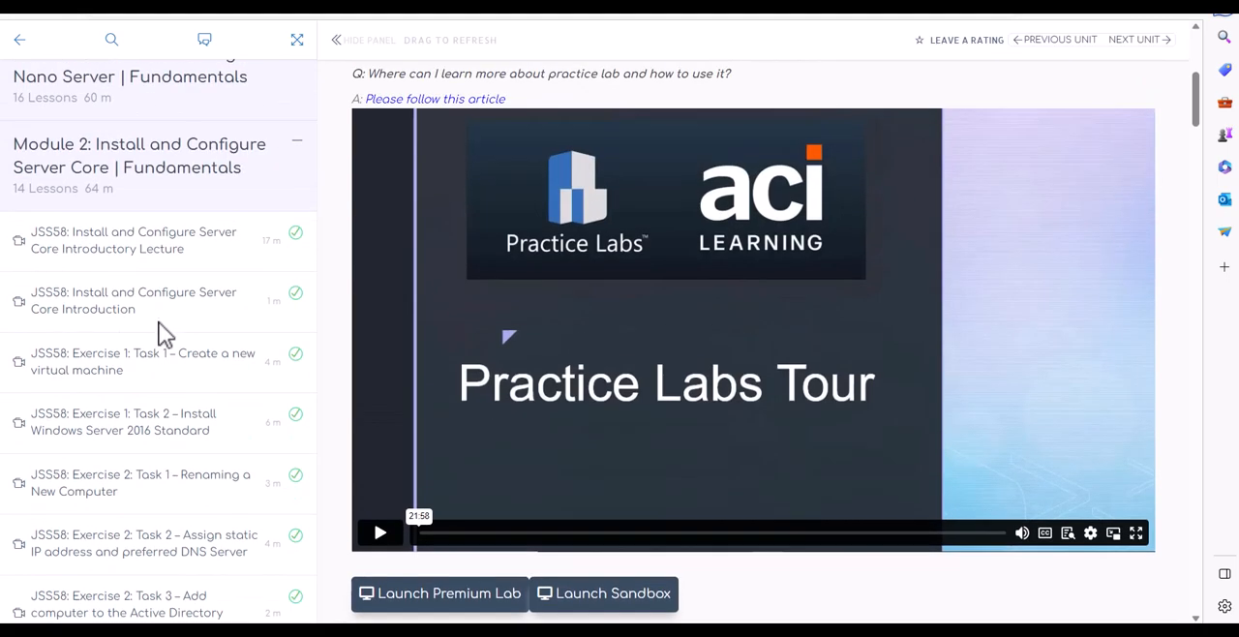
scroll(159, 324, down, 3)
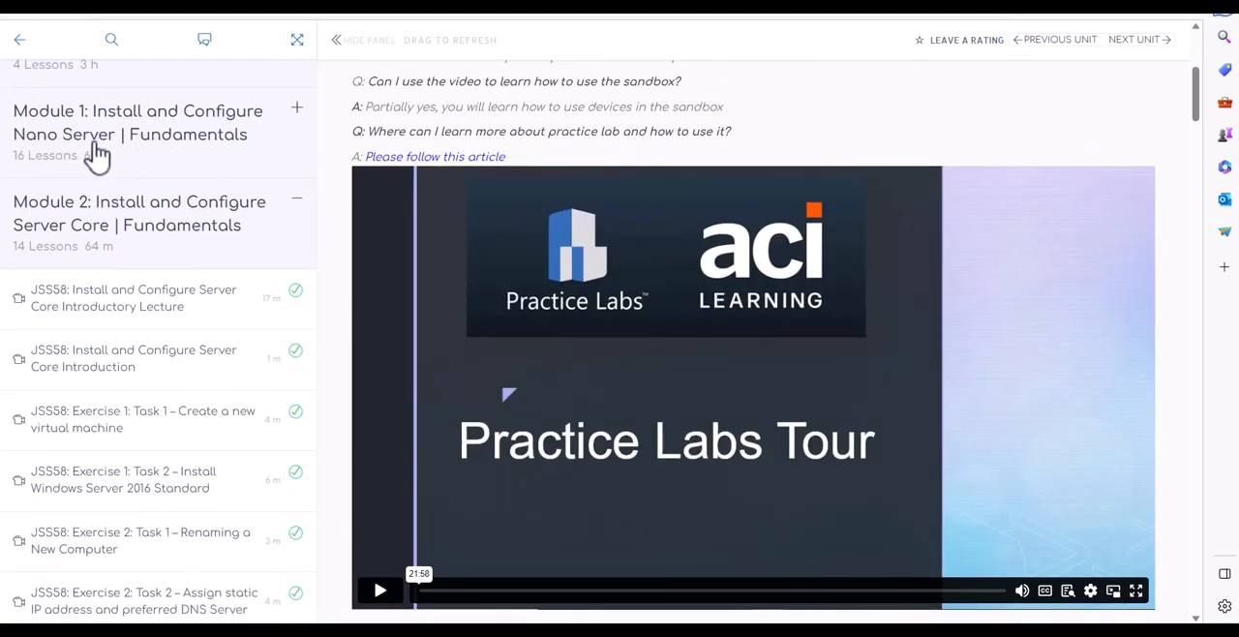
Expand the Module 1 Nano Server lesson list again, then collapse it
click(112, 145)
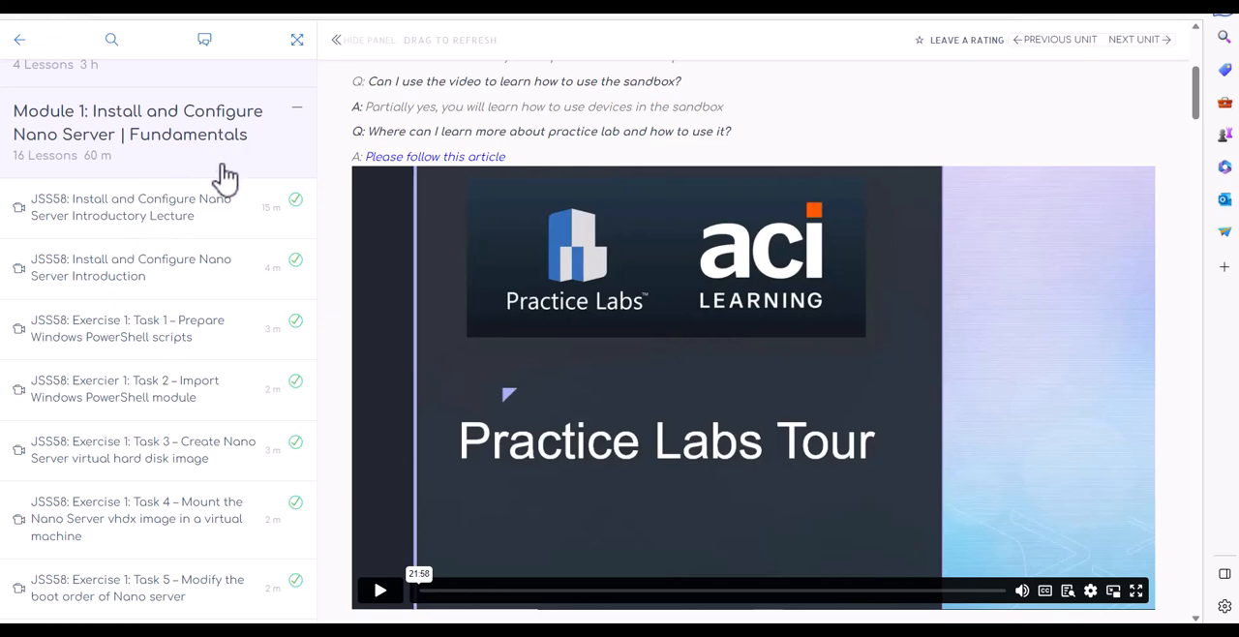
click(294, 114)
Reopen the Module 2 Server Core lessons and examine all exercise tasks through to Windows server documentation tips
scroll(224, 241, down, 1)
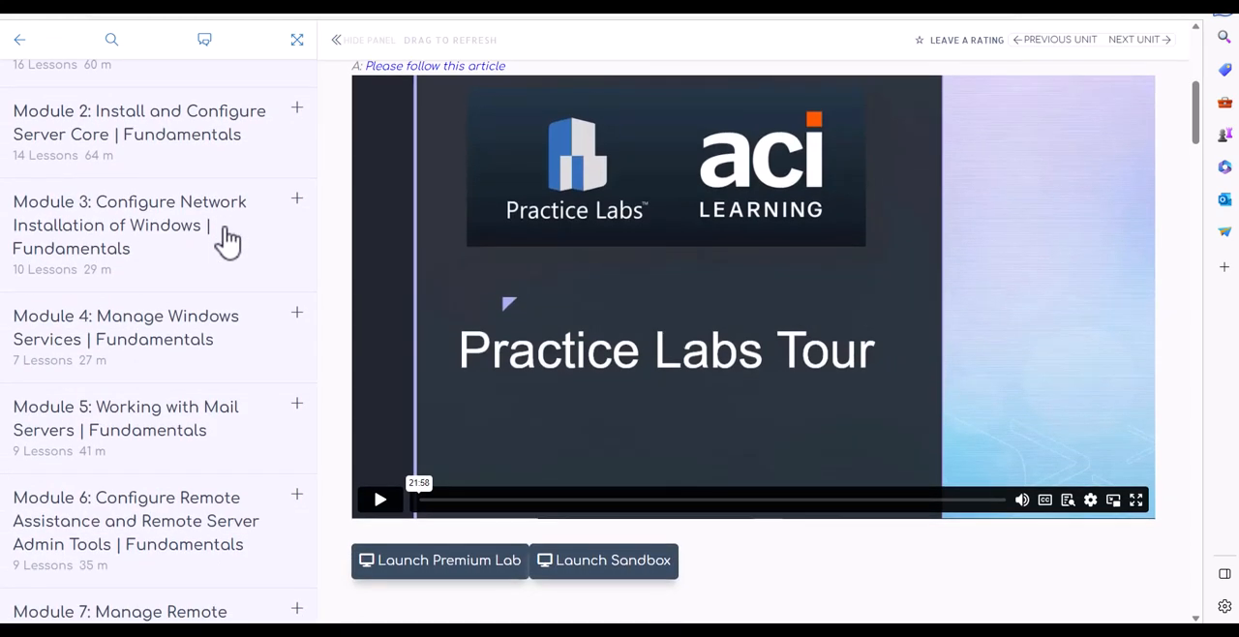
click(191, 141)
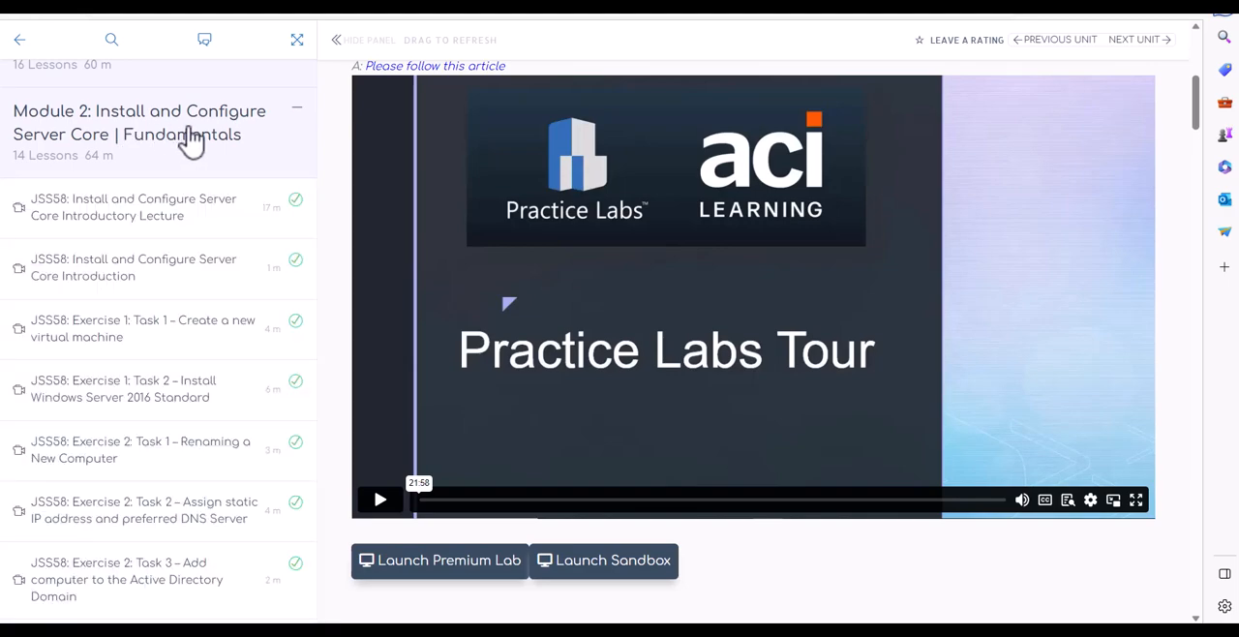
scroll(166, 402, down, 2)
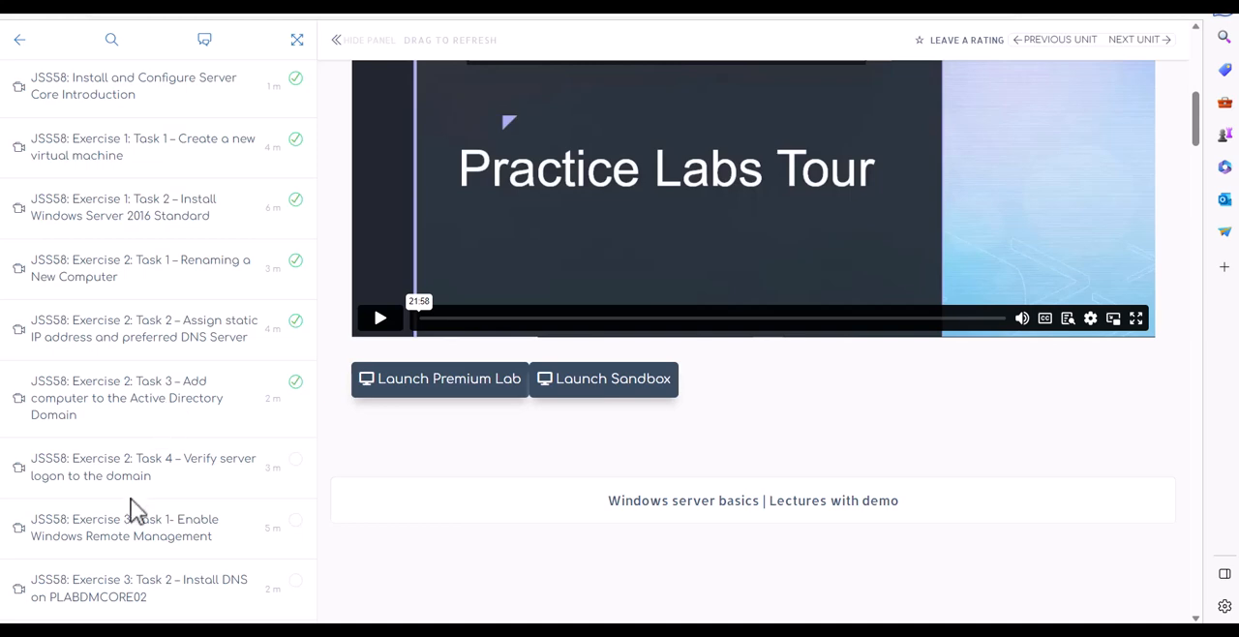
scroll(143, 523, down, 2)
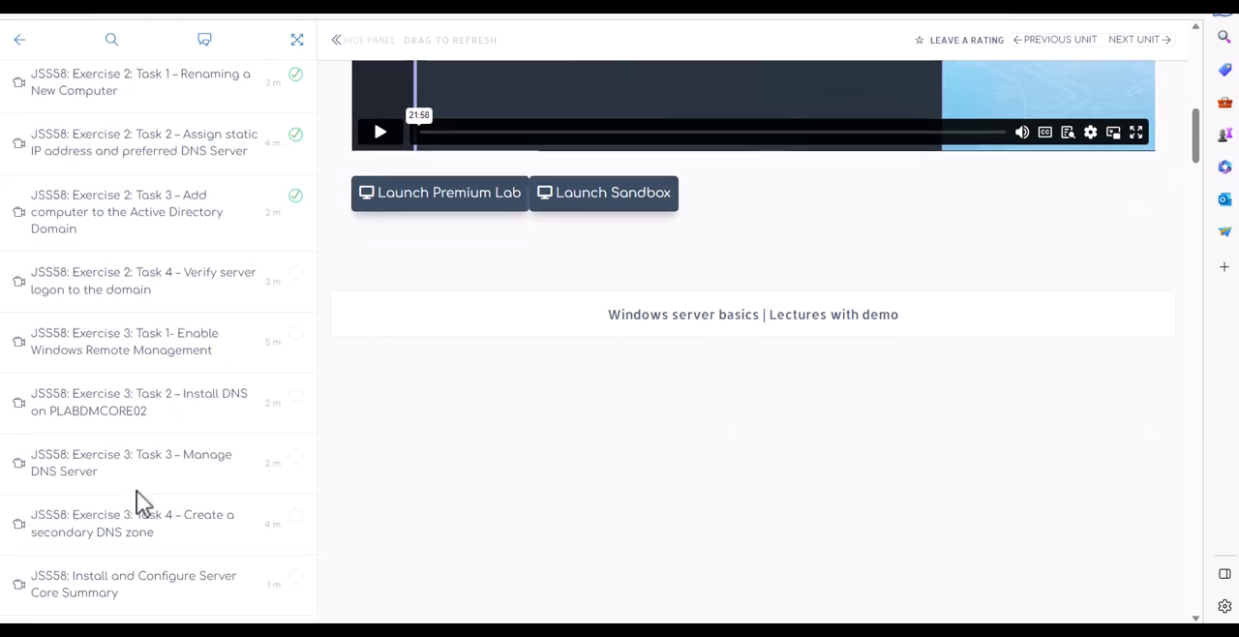
scroll(137, 499, down, 2)
scroll(136, 485, up, 1)
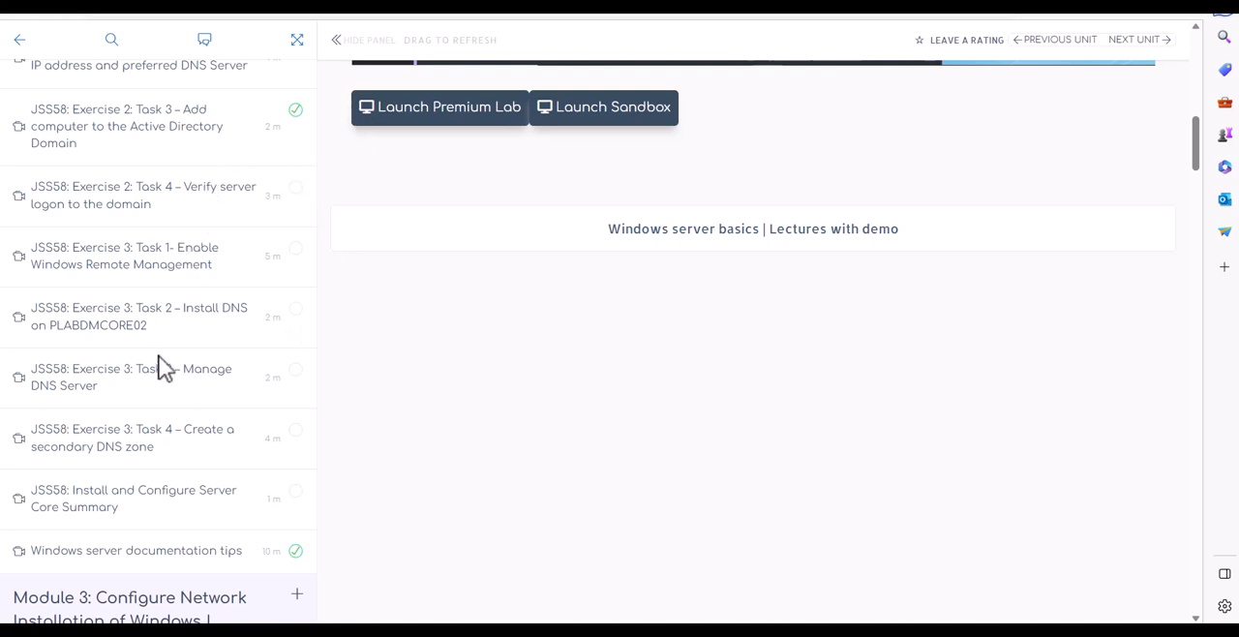
scroll(155, 415, up, 3)
scroll(155, 415, down, 1)
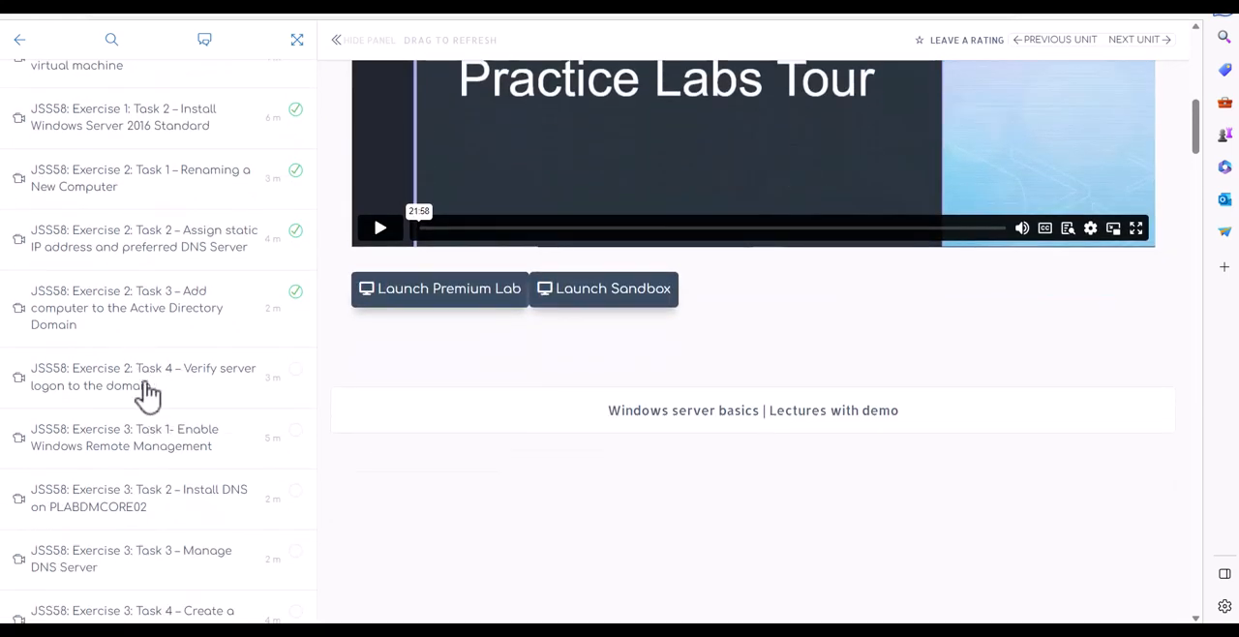
scroll(147, 392, down, 1)
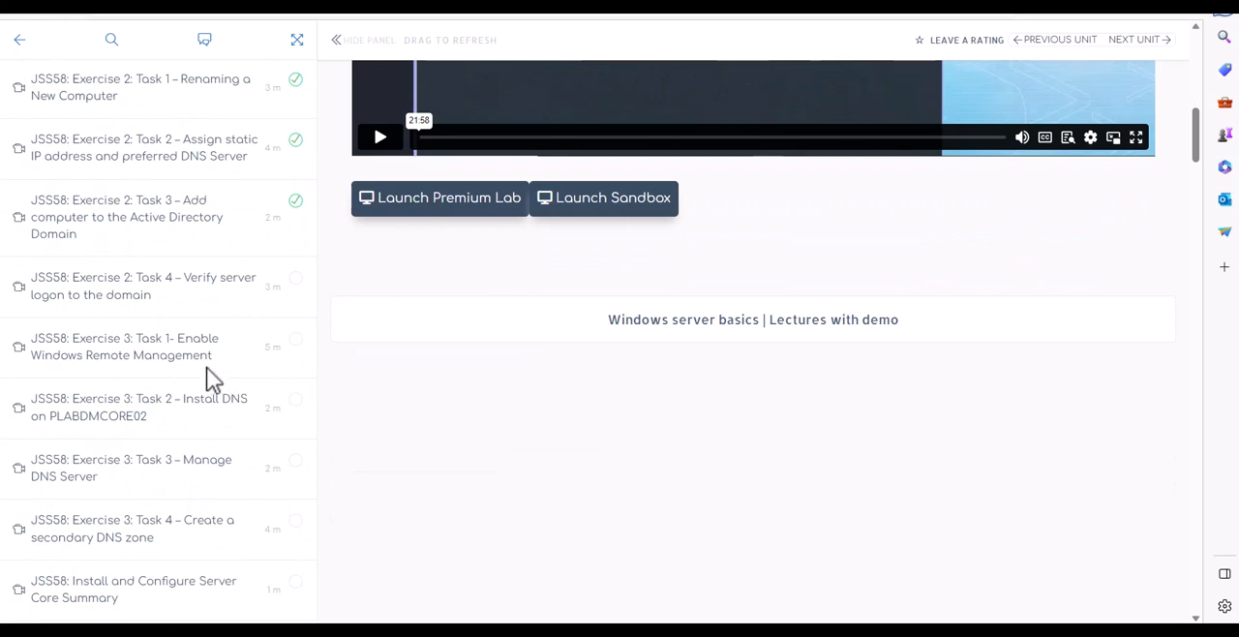
scroll(201, 391, down, 3)
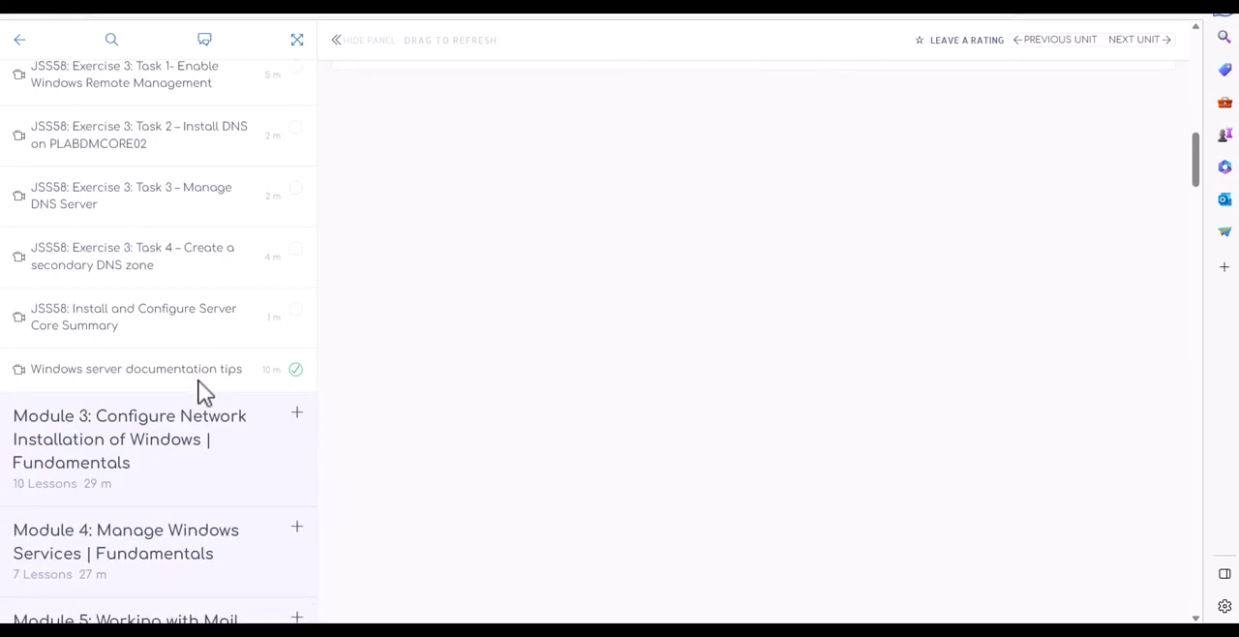
scroll(203, 392, up, 1)
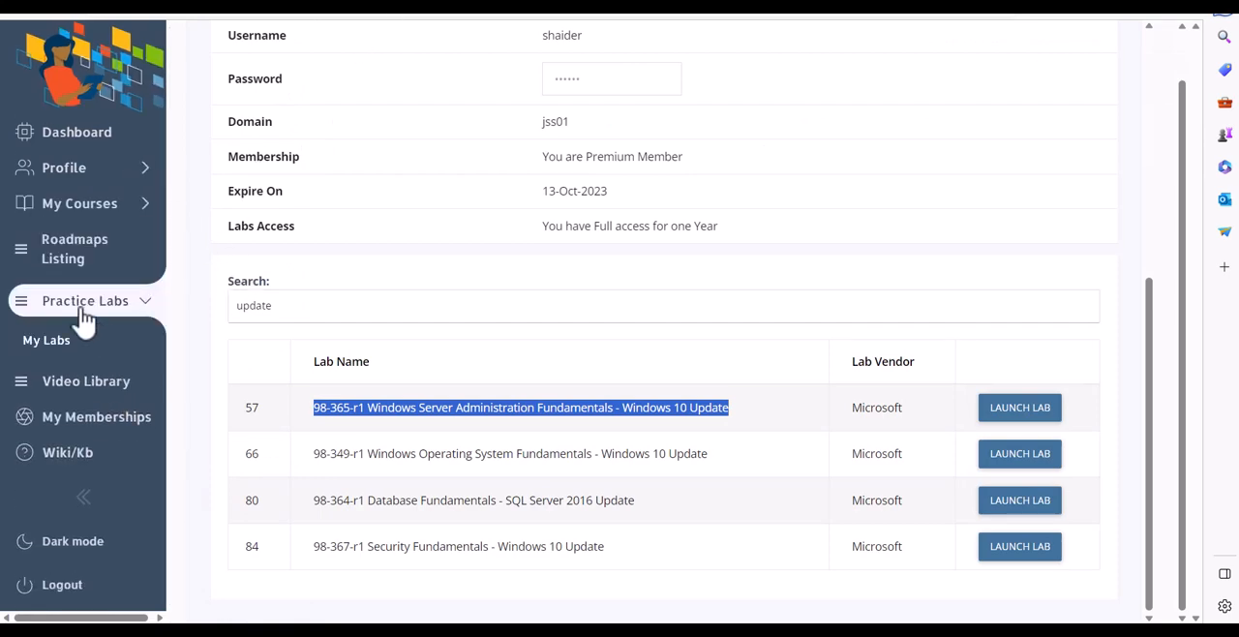
Open the Practice Labs page, highlight the membership status and browse the list of available labs
click(70, 308)
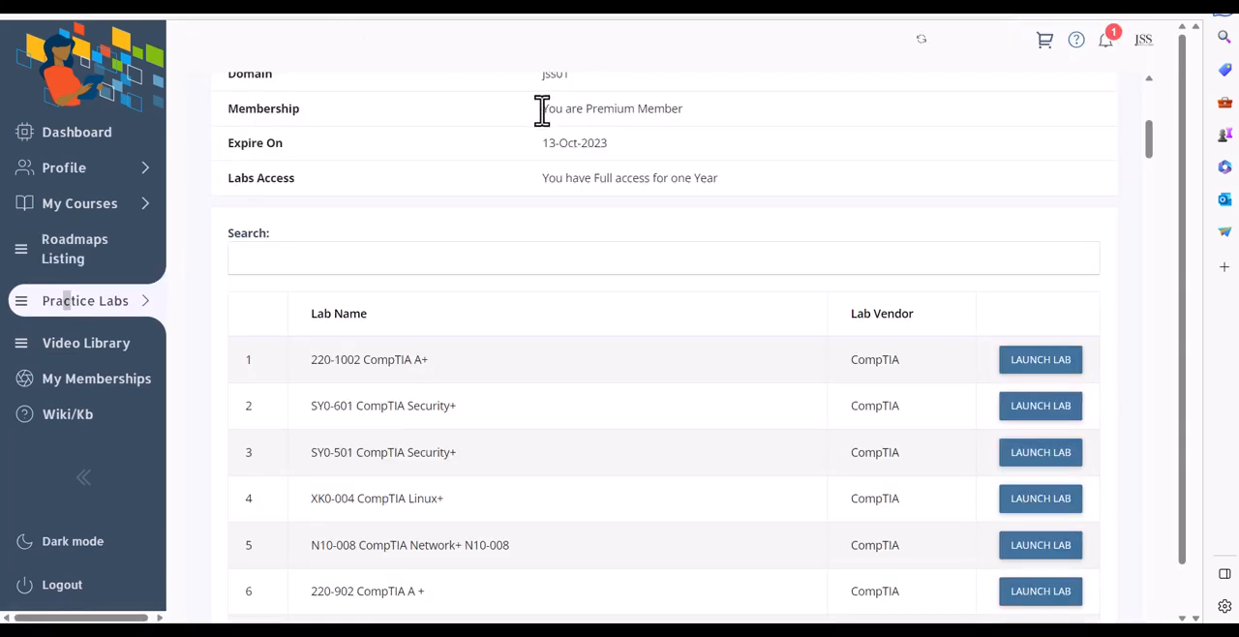
drag(540, 108, 771, 113)
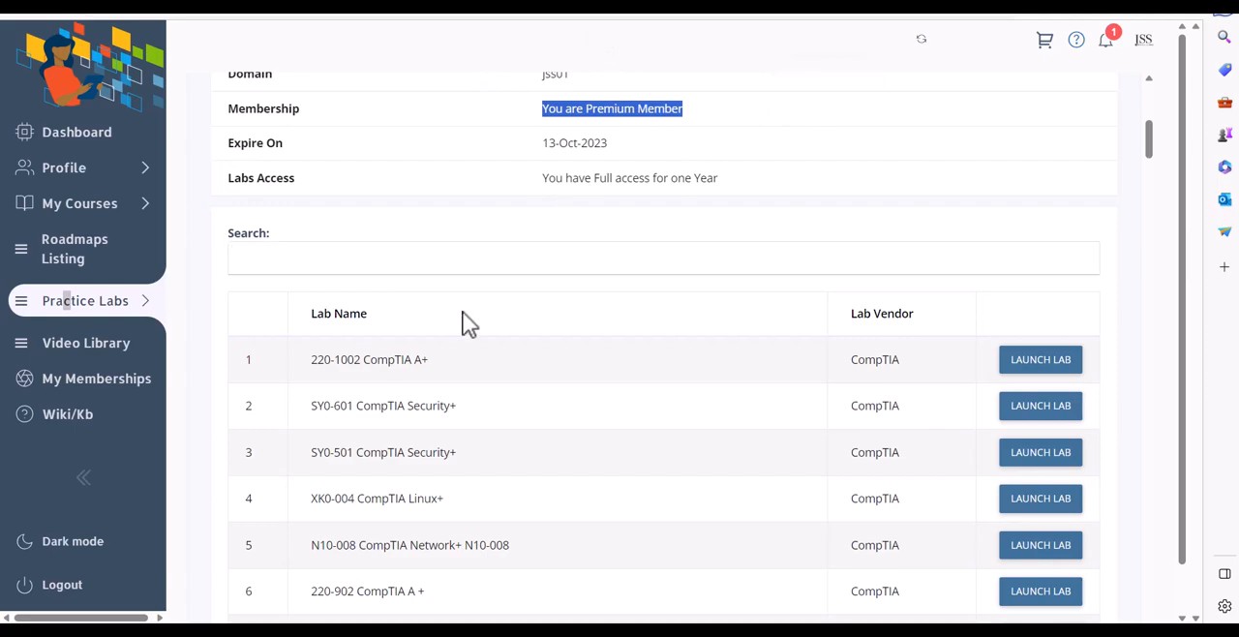
scroll(465, 310, down, 2)
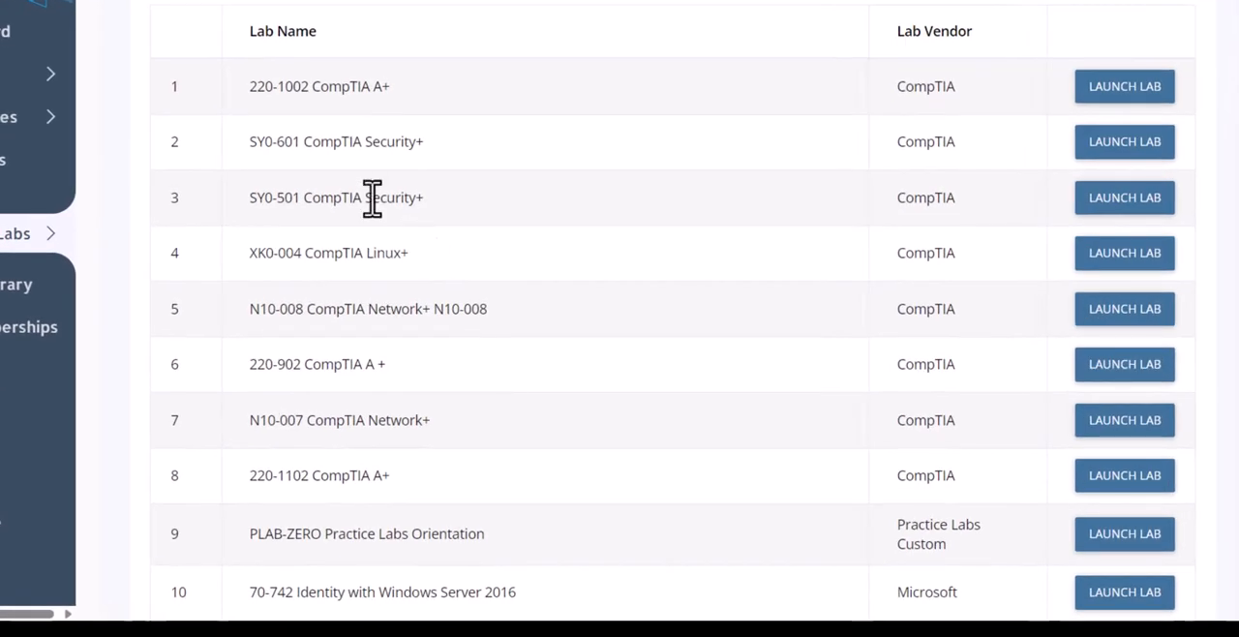
Filter the lab list by 005 and launch the SK0-005 CompTIA Server+ lab
scroll(370, 199, up, 1)
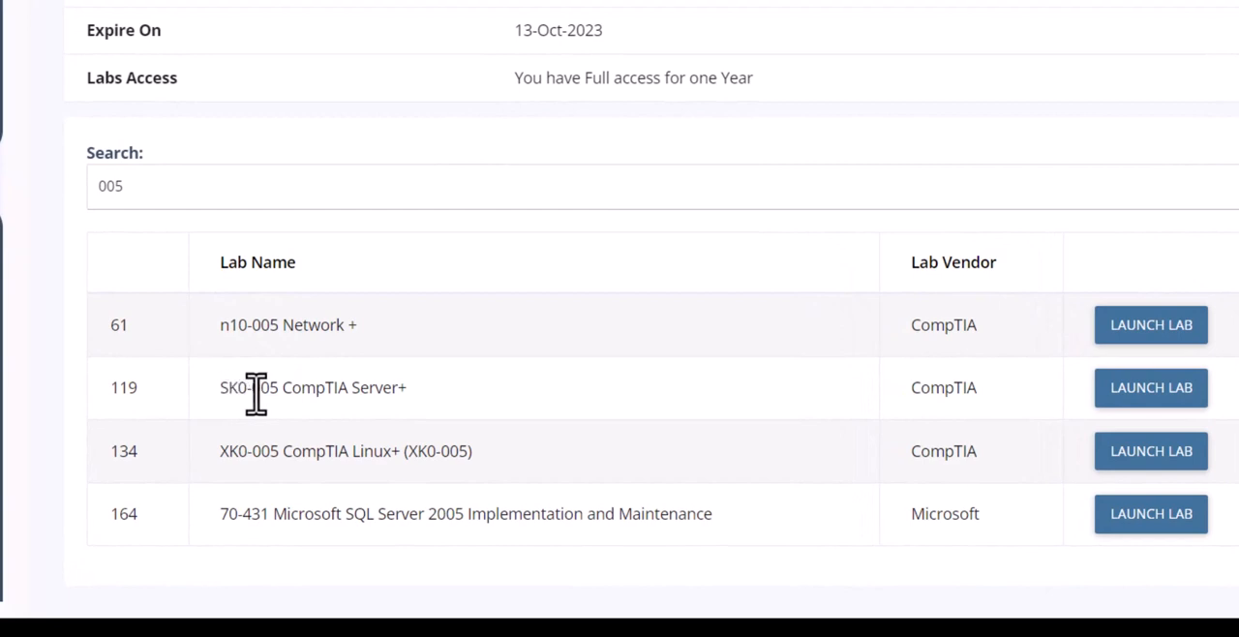
drag(280, 391, 456, 401)
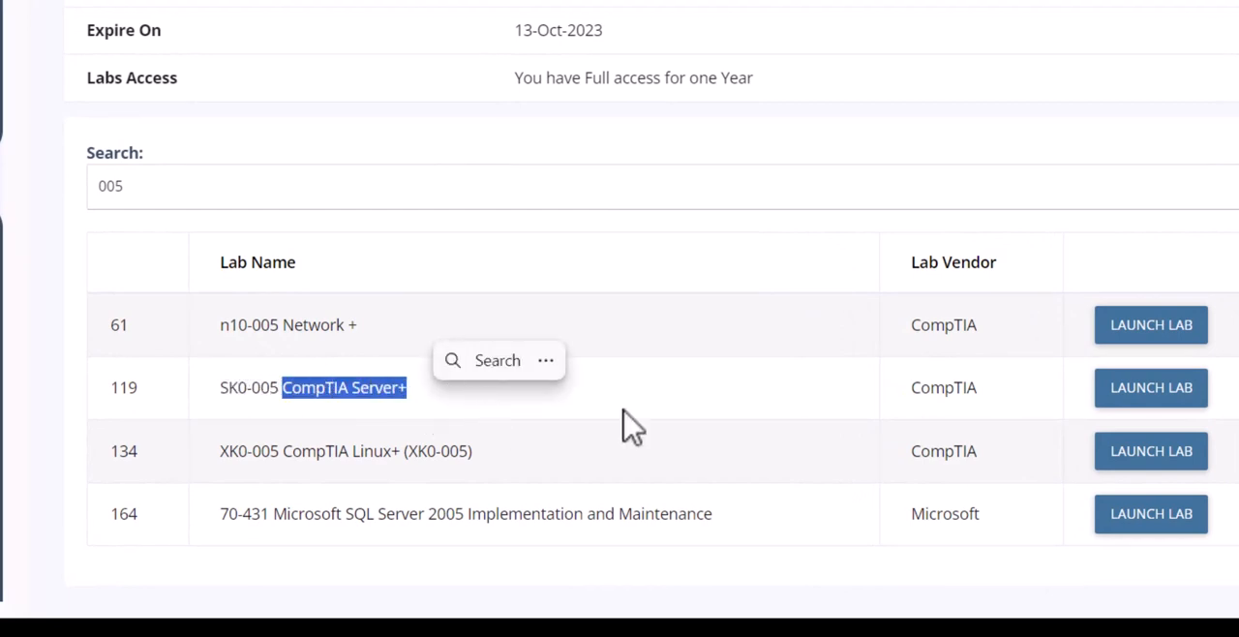
click(1162, 406)
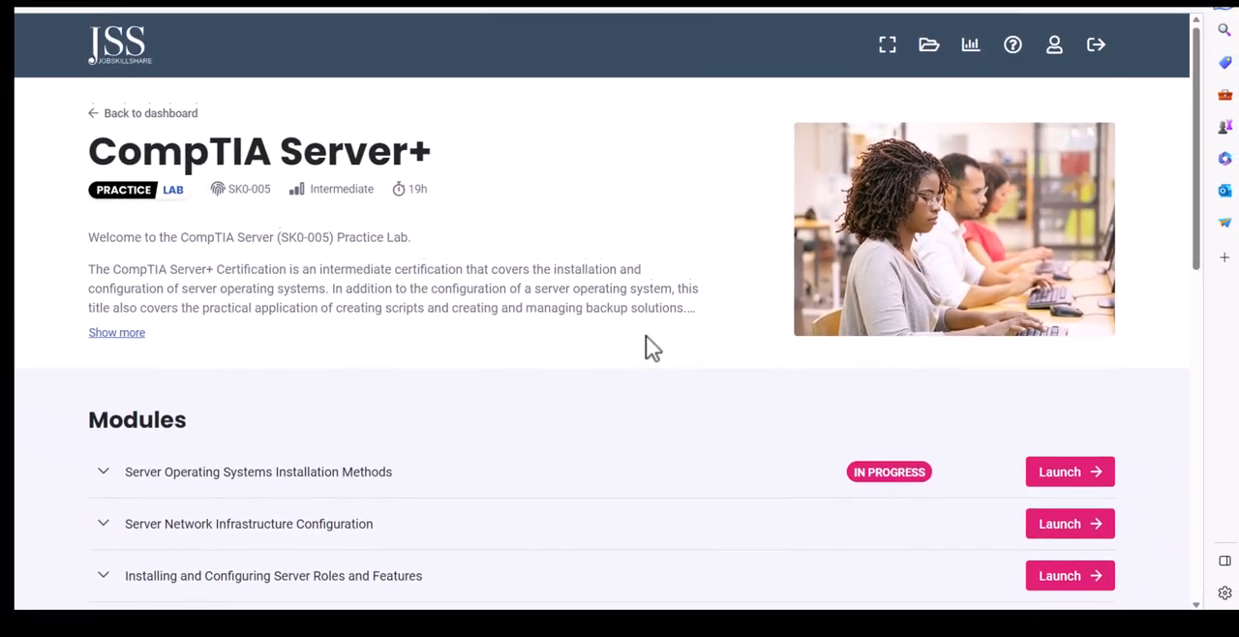
Review the CompTIA Server+ module list and expand Server Operating Systems Installation Methods to show its exercises
scroll(645, 335, down, 1)
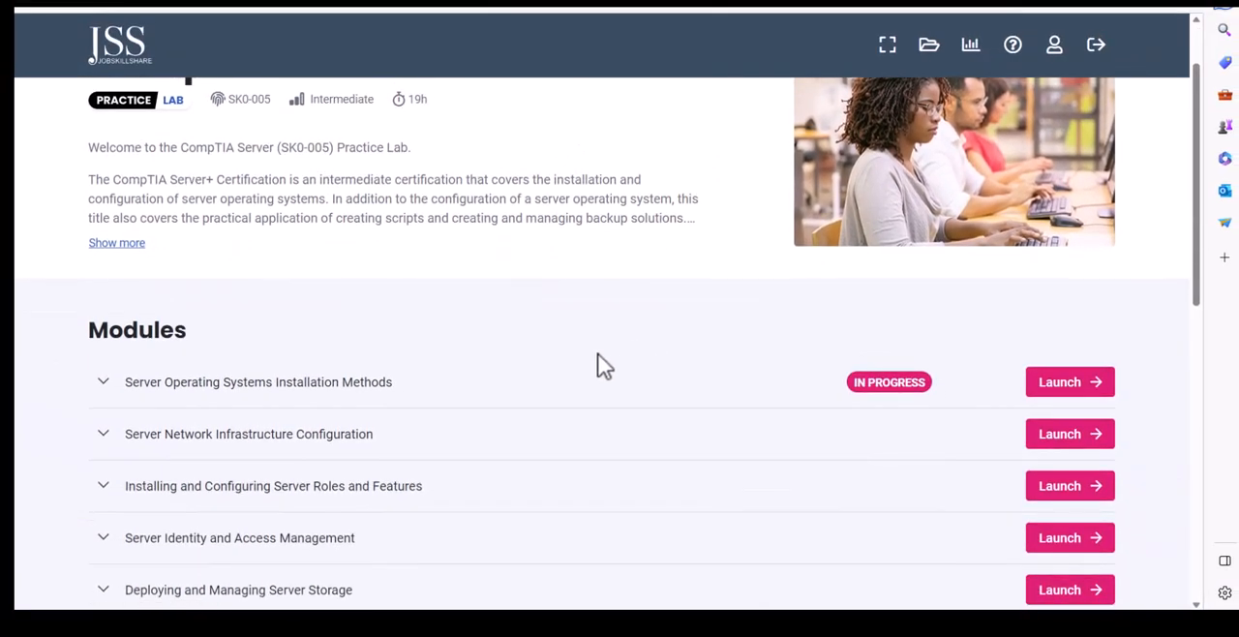
scroll(511, 360, down, 1)
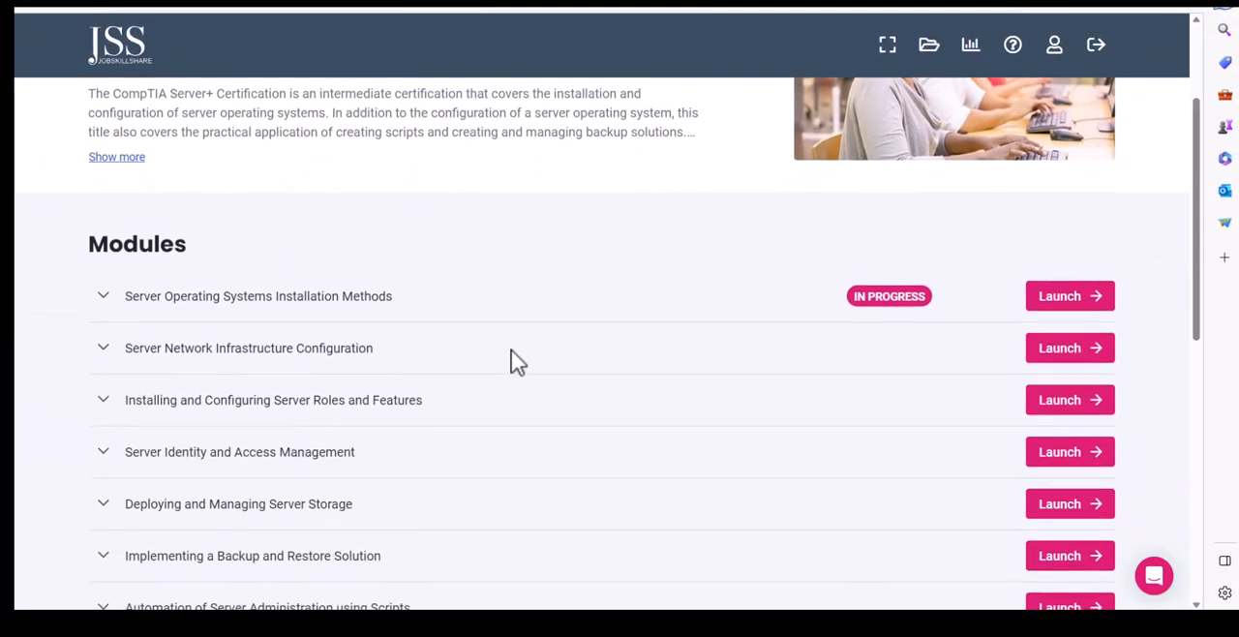
scroll(511, 359, up, 1)
scroll(511, 359, down, 1)
scroll(511, 359, down, 1)
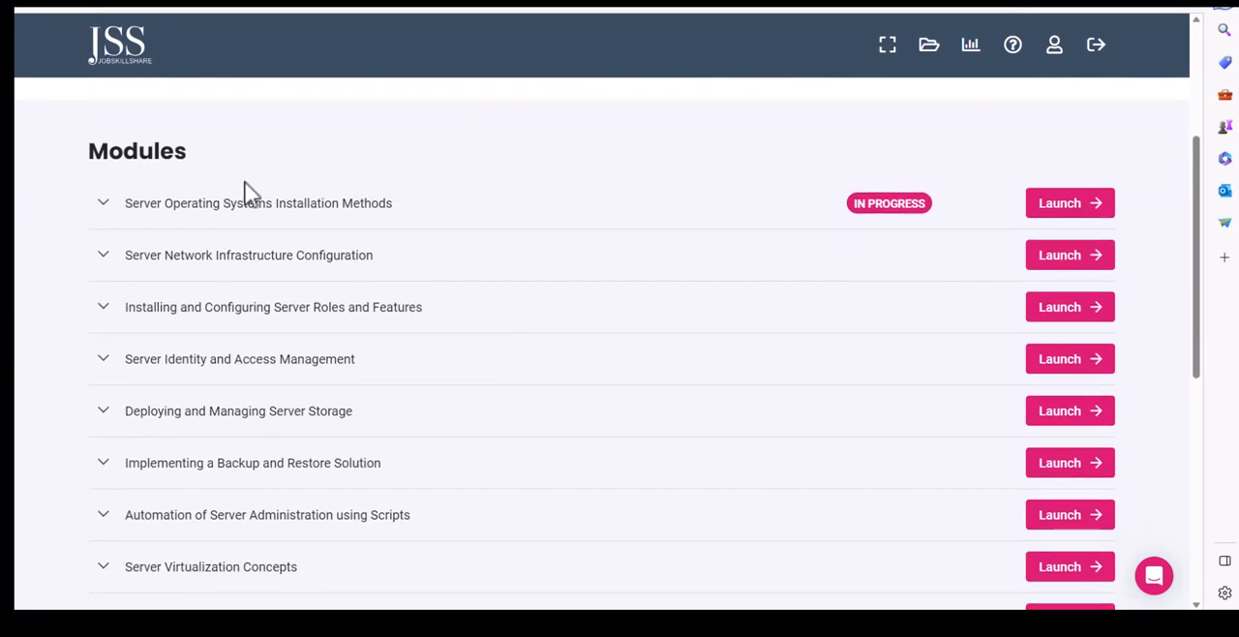
click(104, 211)
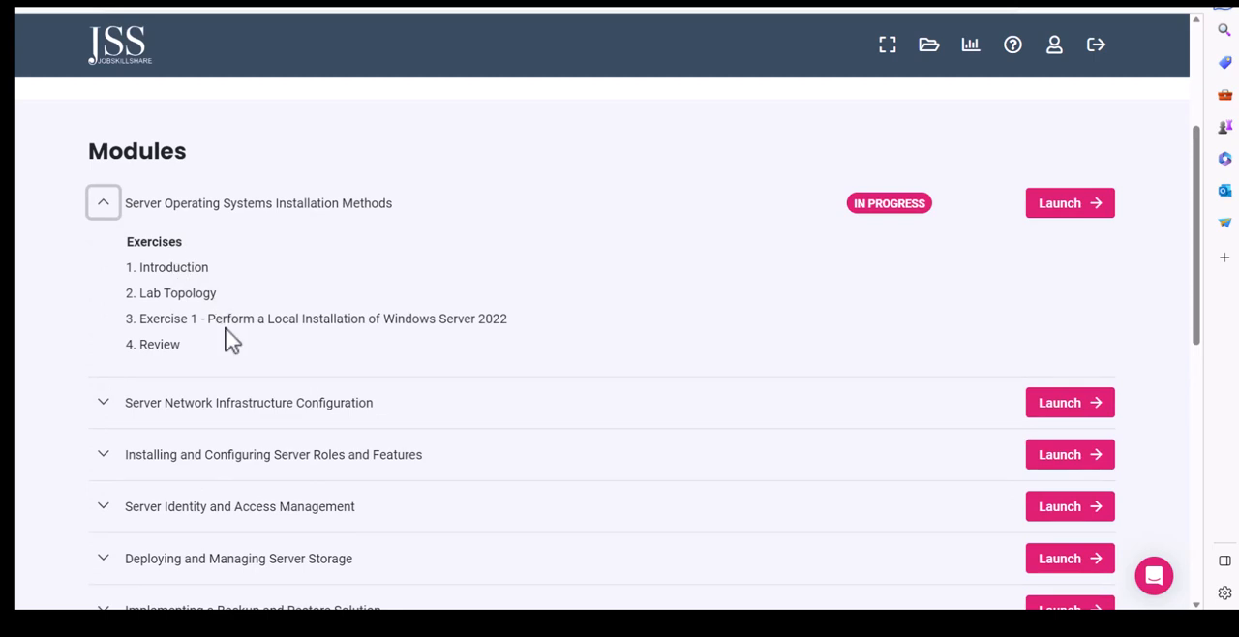
Highlight the Exercise 1 title on installing Windows Server 2022 locally and review the remaining CompTIA Server+ modules
drag(207, 321, 527, 331)
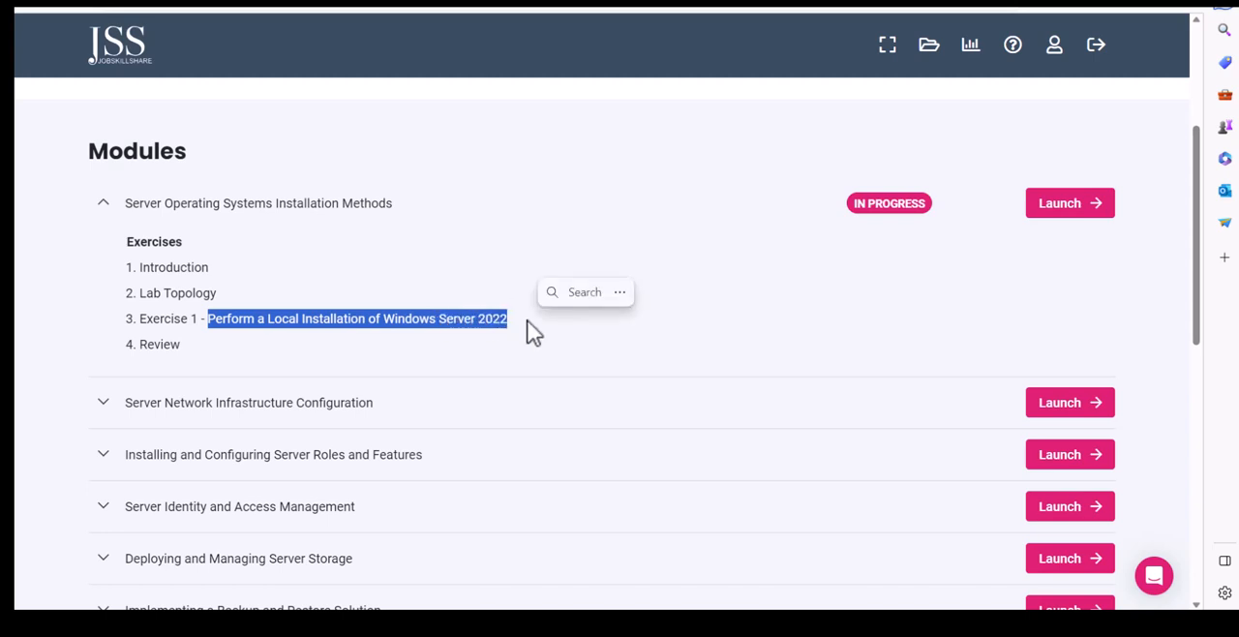
scroll(368, 360, down, 1)
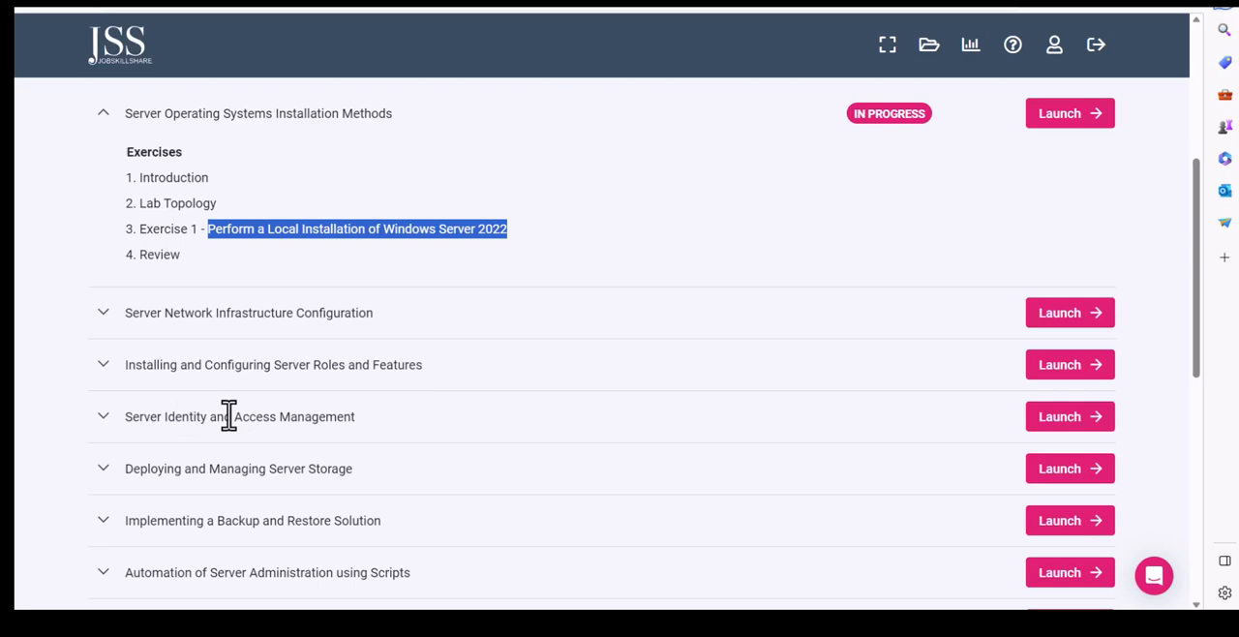
scroll(228, 414, down, 1)
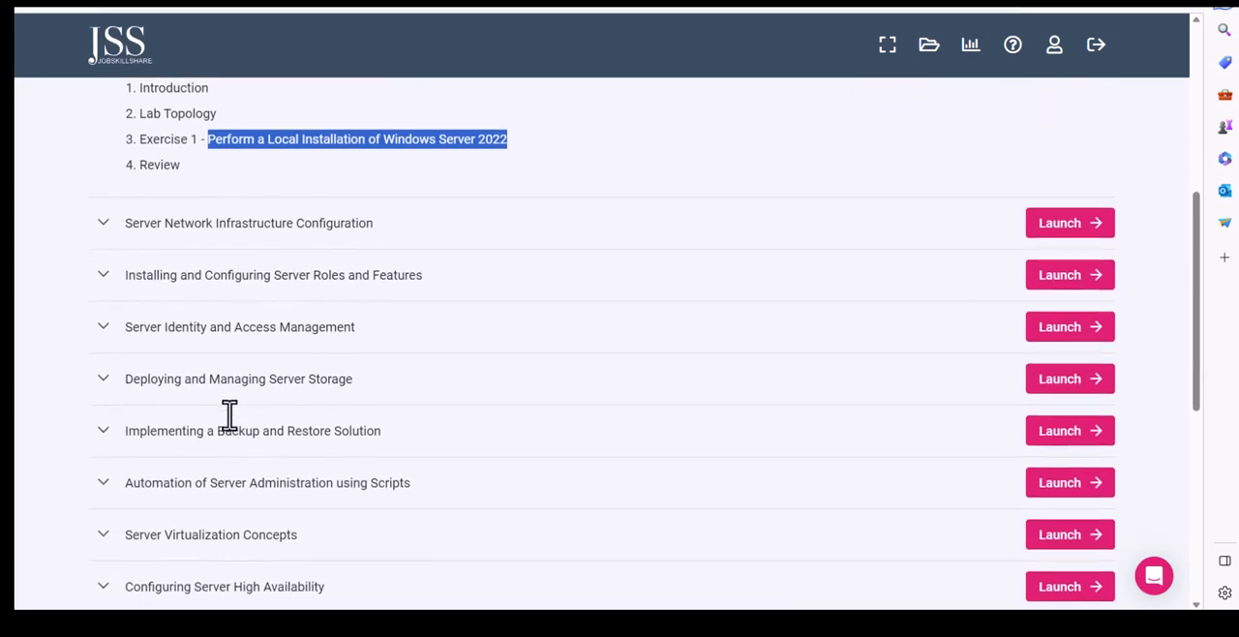
scroll(228, 414, up, 1)
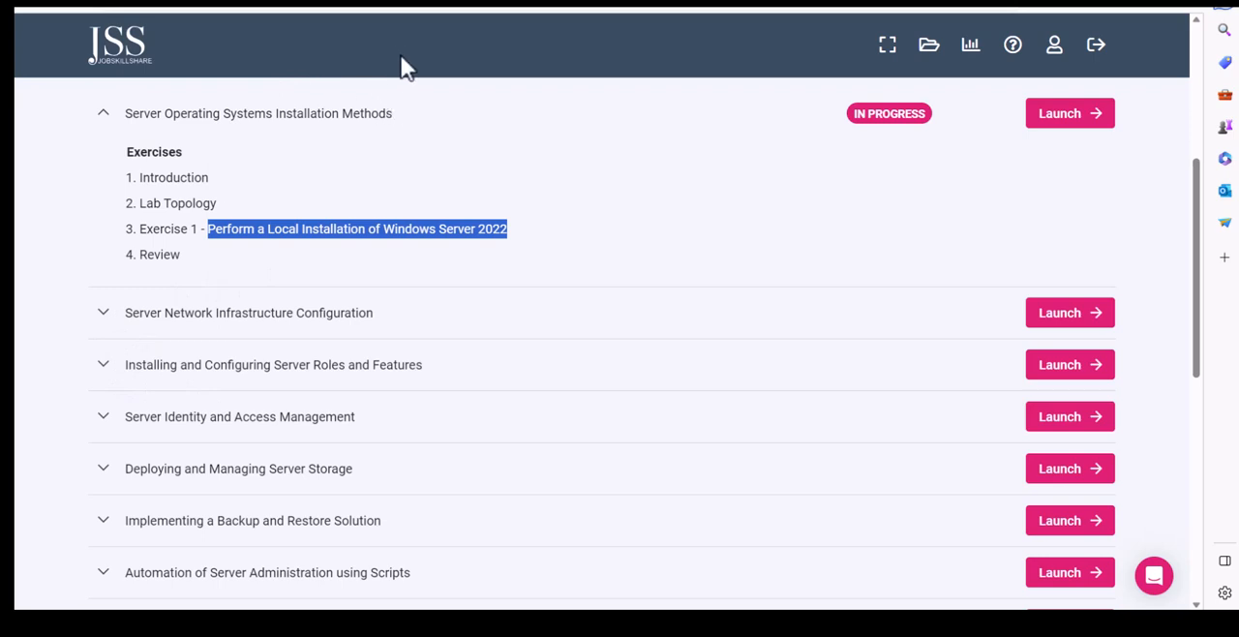
click(370, 7)
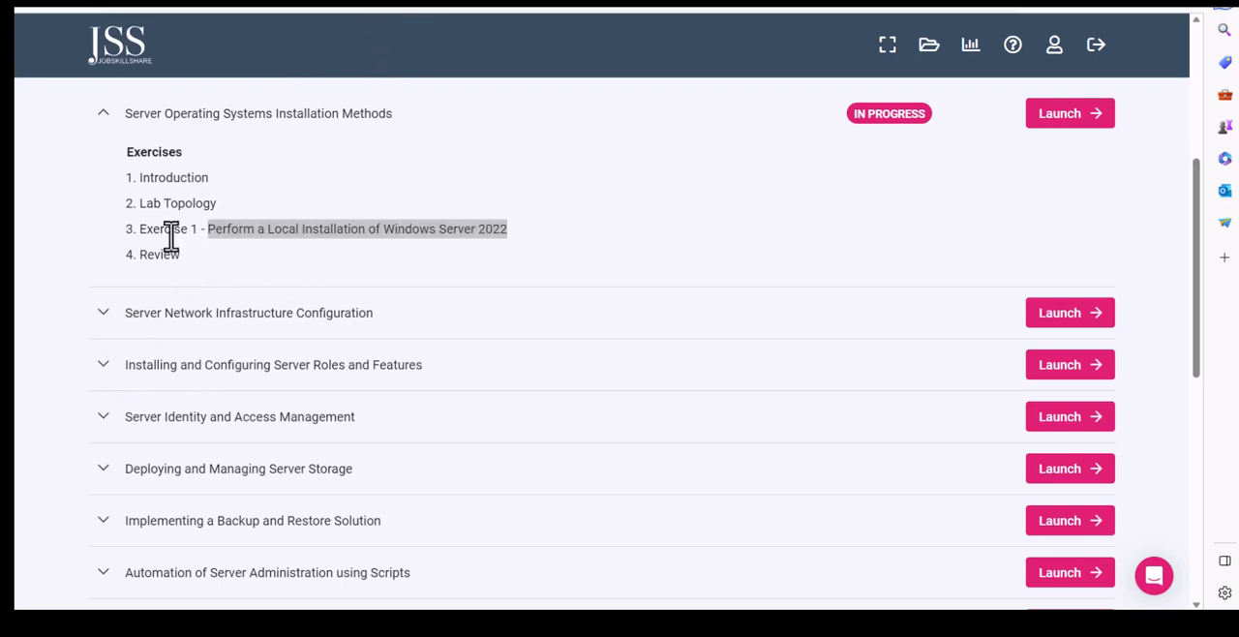
click(247, 235)
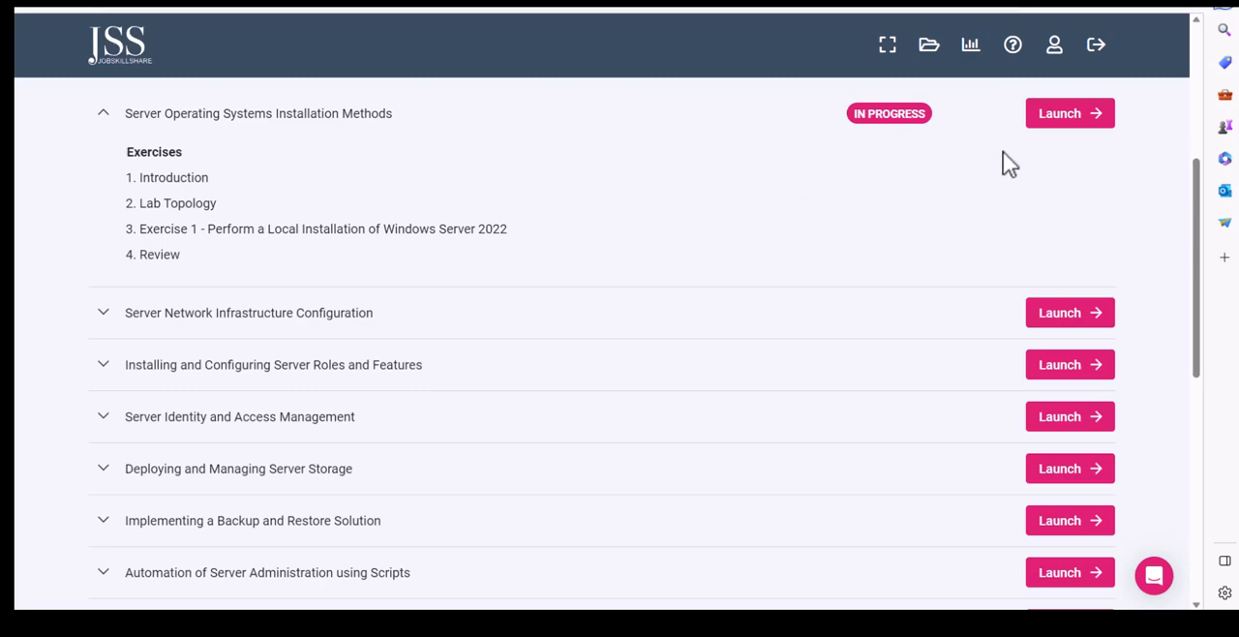
Launch the Server Operating Systems Installation Methods module and skim its introduction page to the end
click(1094, 124)
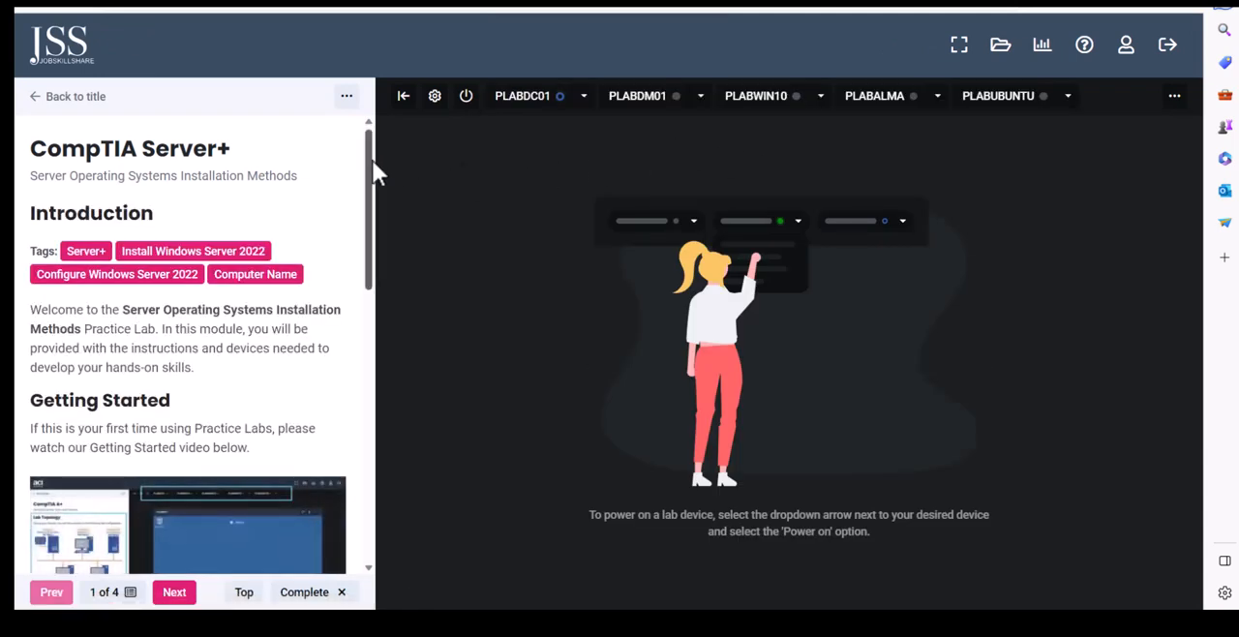
drag(375, 176, 375, 446)
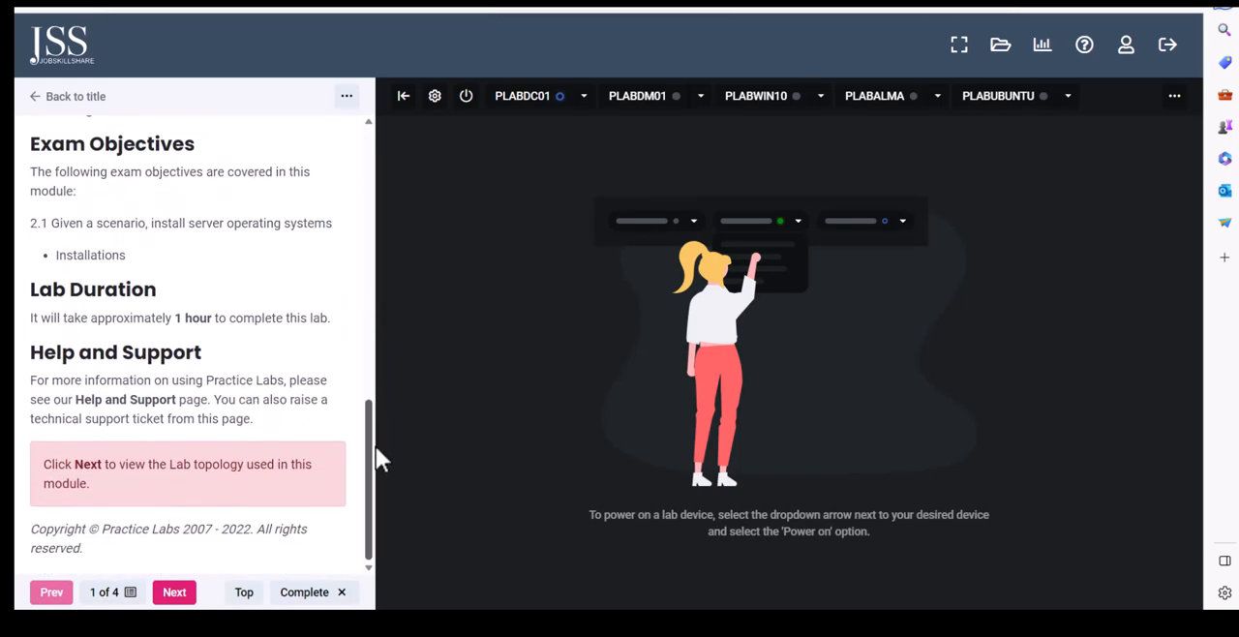
click(240, 590)
Open the Lab Topology page and examine the network diagram, highlighting the PLABDC01, PLABDM01 and PLABWIN10 device descriptions
click(174, 591)
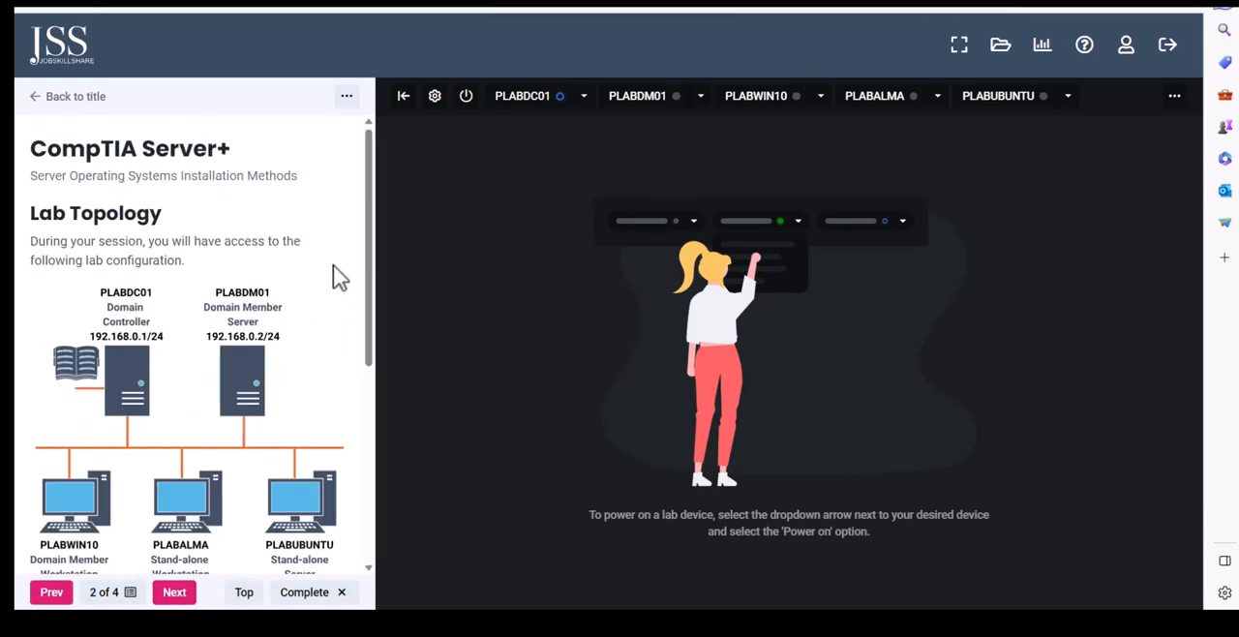
scroll(371, 329, down, 3)
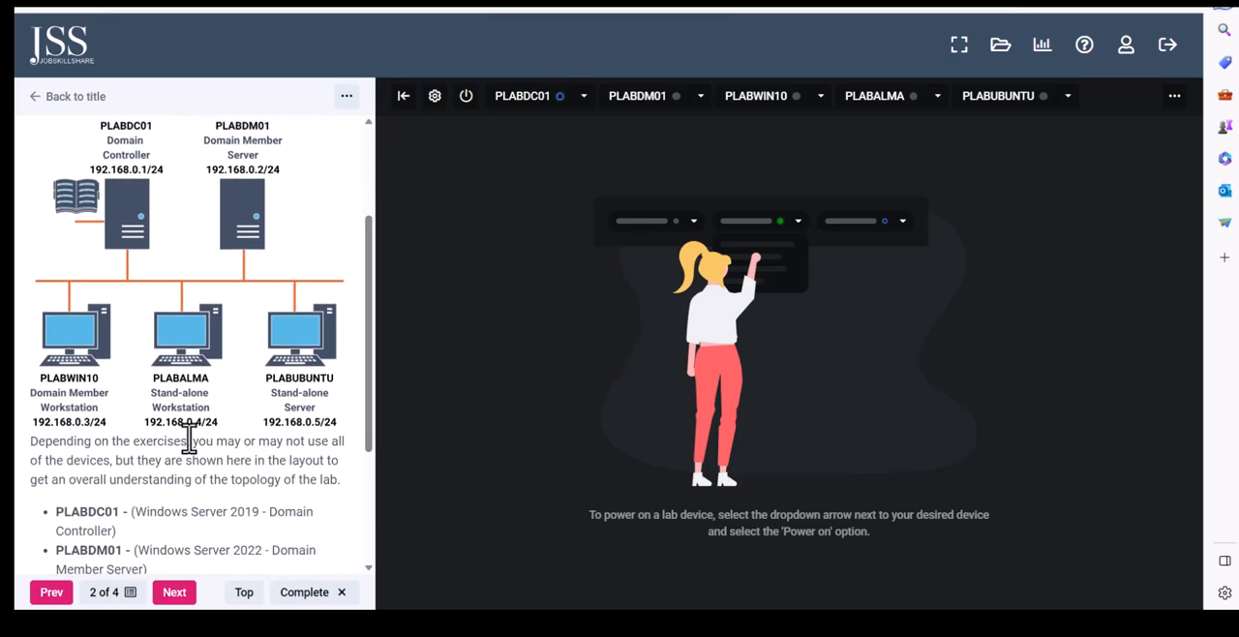
scroll(245, 444, down, 2)
drag(210, 378, 262, 414)
click(246, 416)
drag(160, 416, 63, 417)
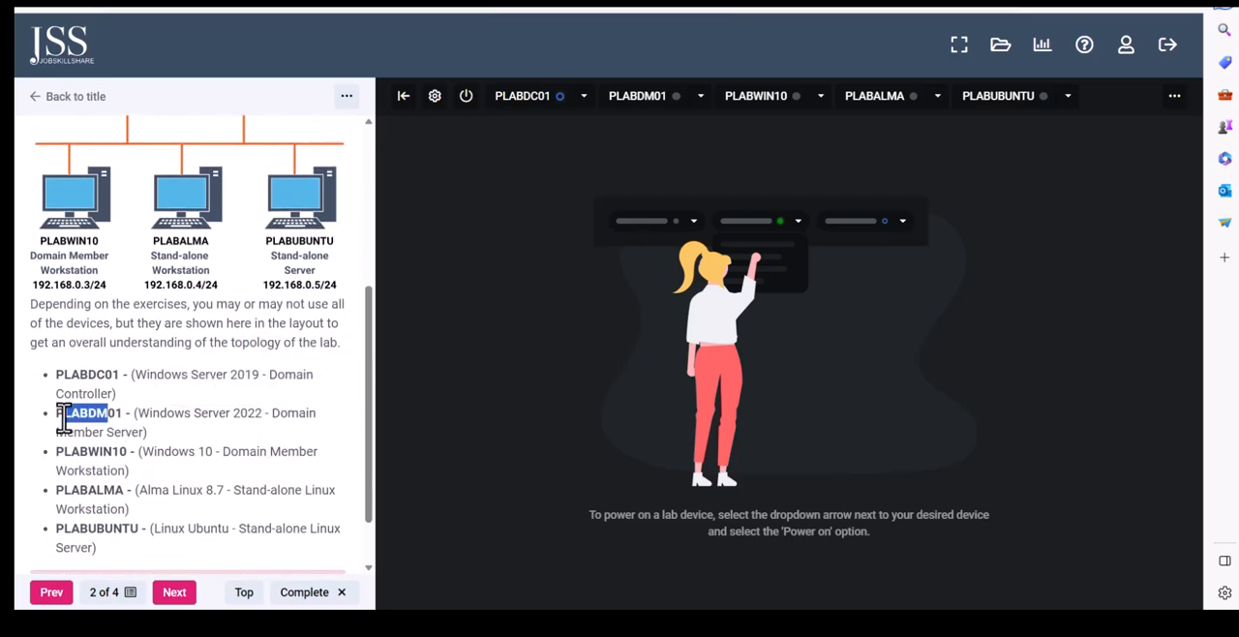
click(161, 414)
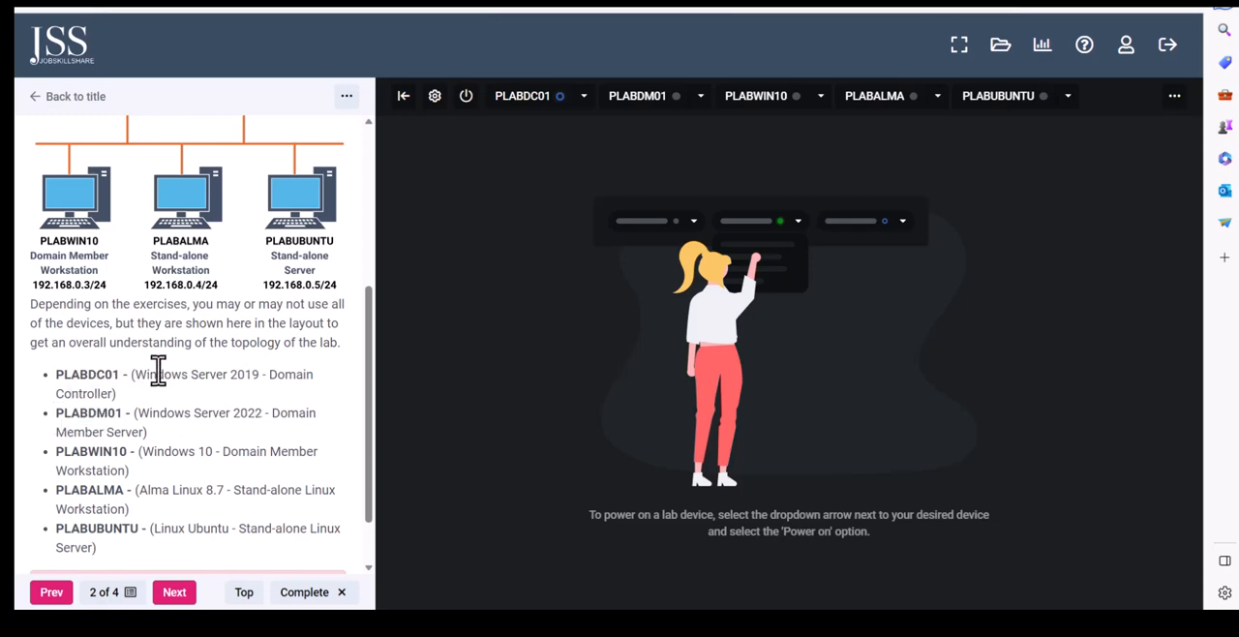
drag(135, 392, 39, 382)
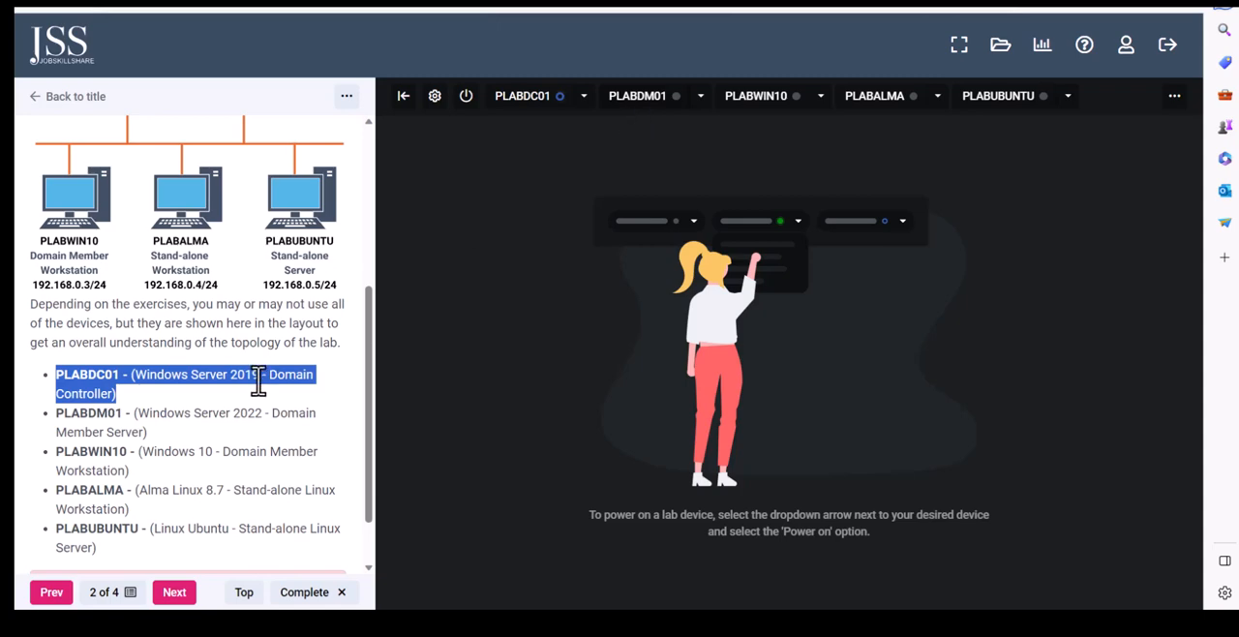
click(220, 430)
mouse_move(133, 414)
mouse_down()
mouse_move(232, 436)
mouse_move(147, 432)
mouse_up()
drag(138, 475, 45, 463)
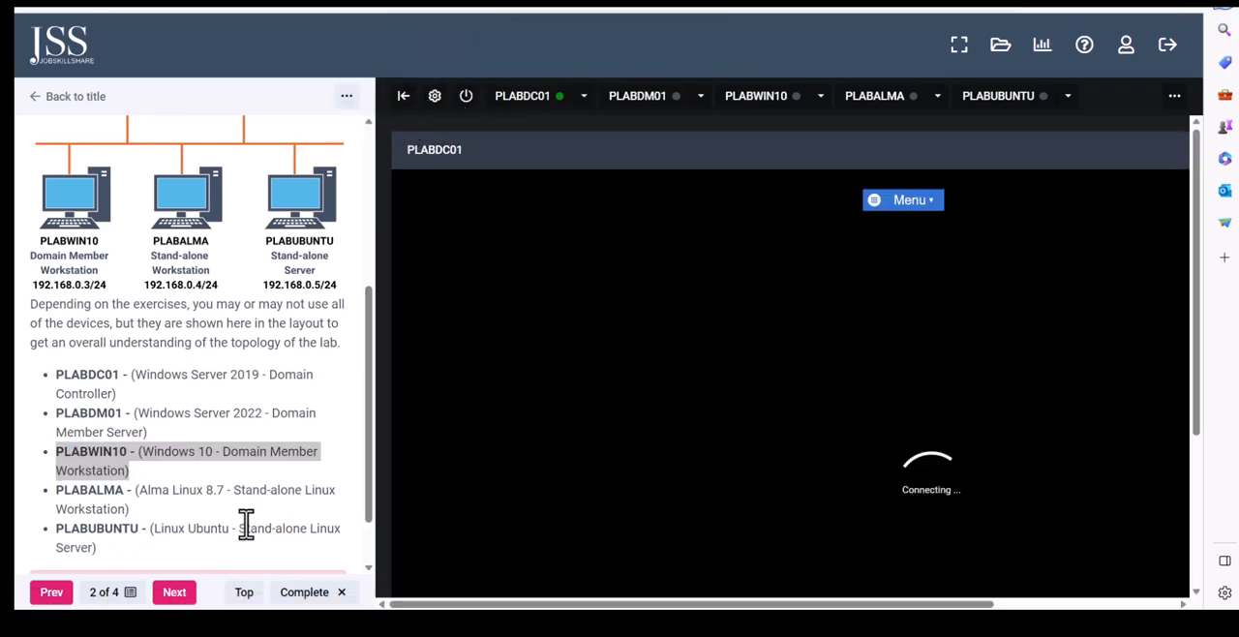
Open Exercise 1 and skim its instructions as far as the Step 9 operating system selection
click(181, 594)
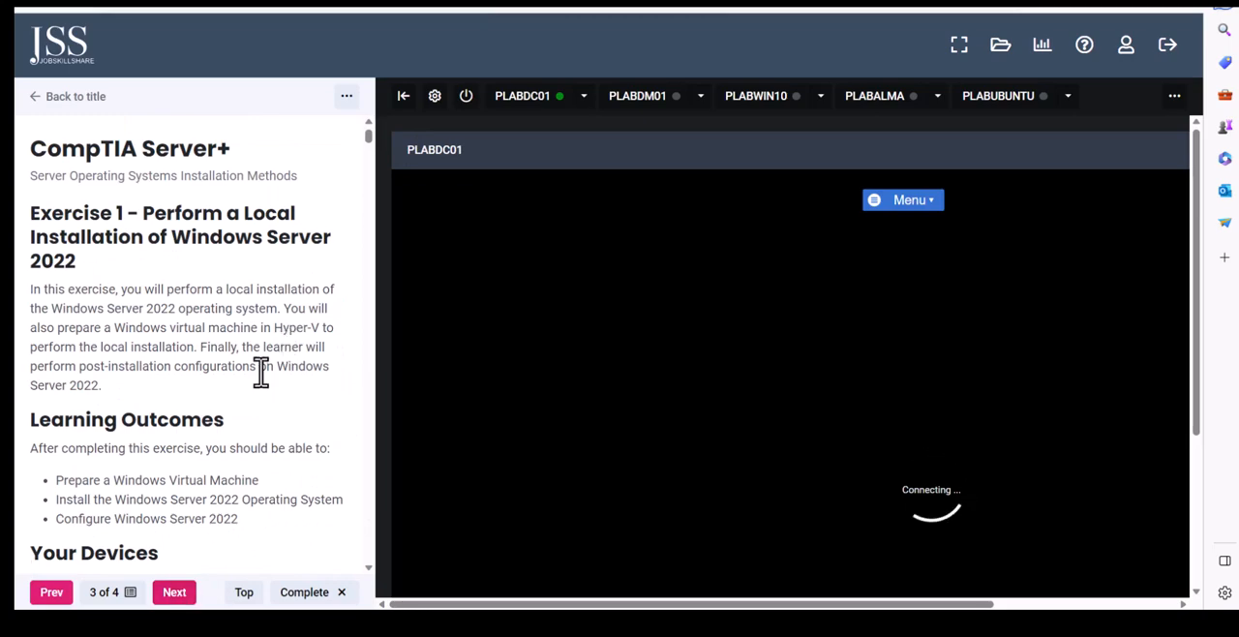
scroll(260, 378, down, 7)
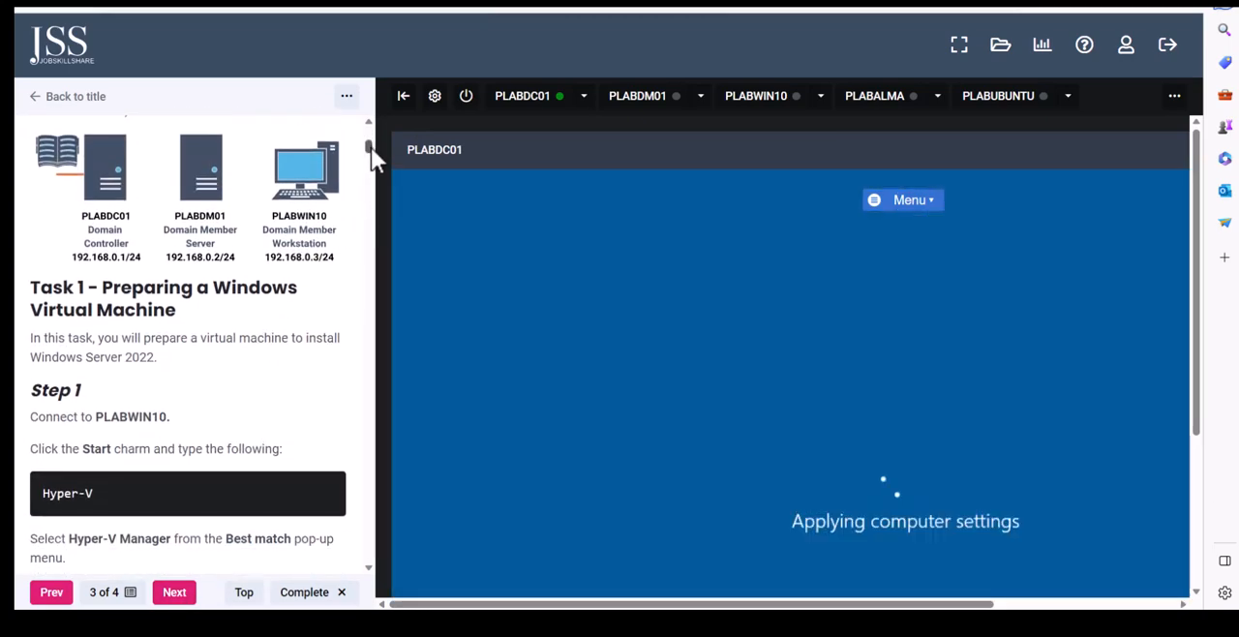
drag(371, 147, 379, 275)
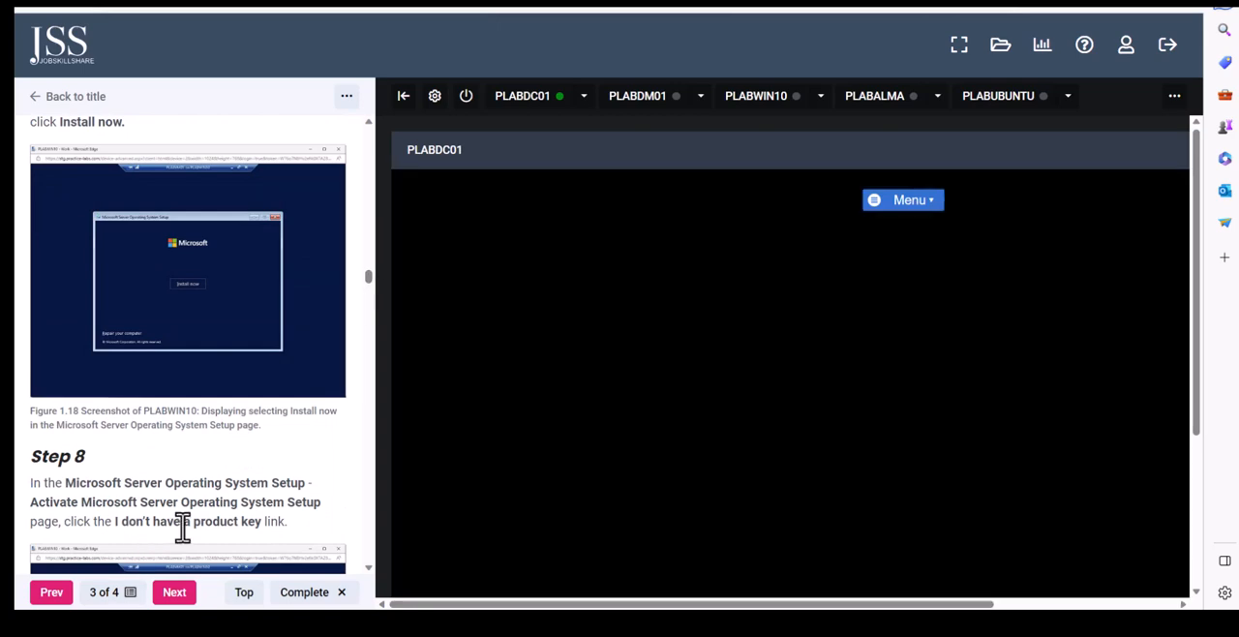
scroll(208, 523, up, 3)
scroll(209, 521, up, 2)
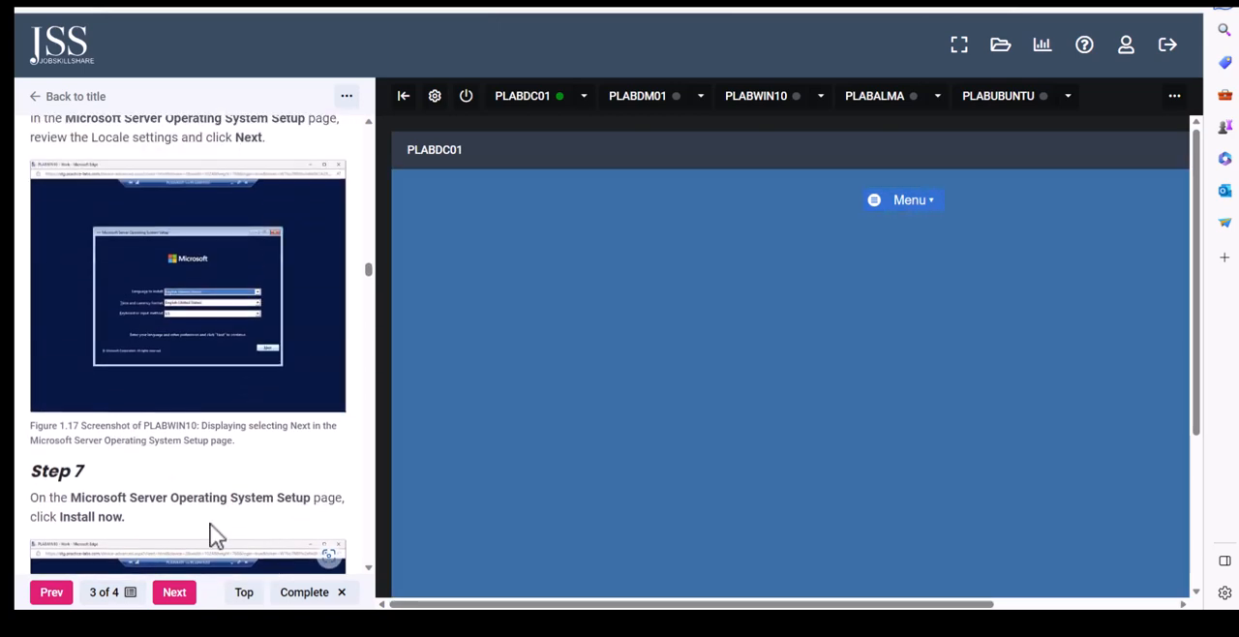
scroll(202, 518, down, 1)
scroll(135, 501, up, 2)
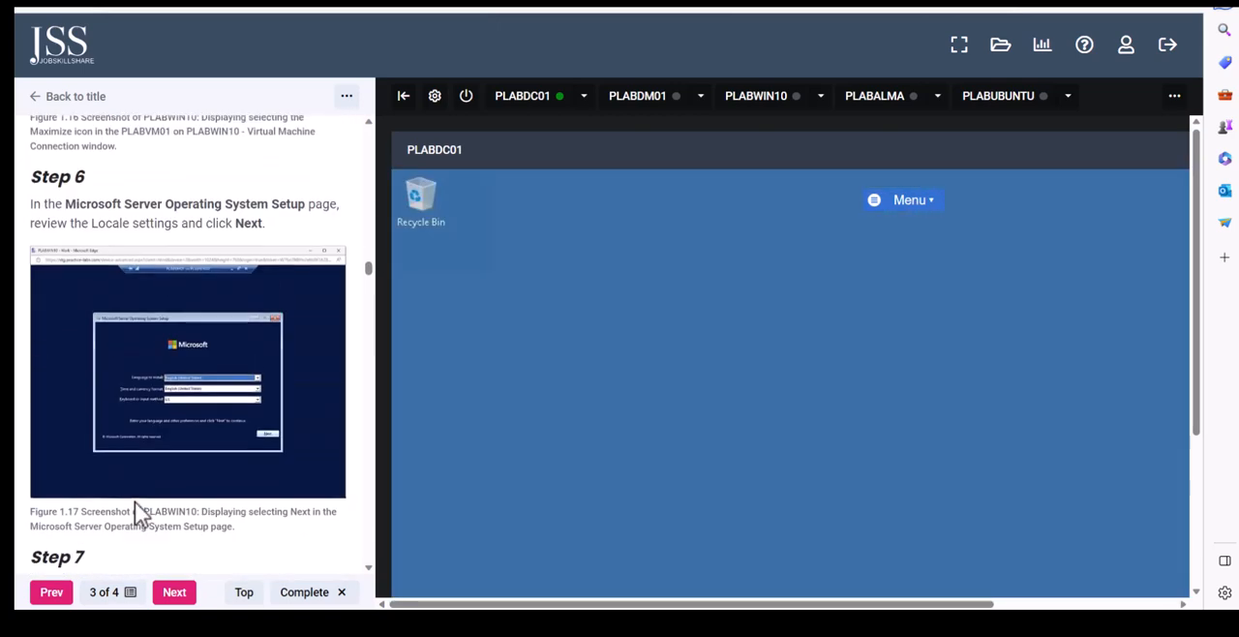
scroll(135, 501, down, 4)
scroll(135, 501, down, 6)
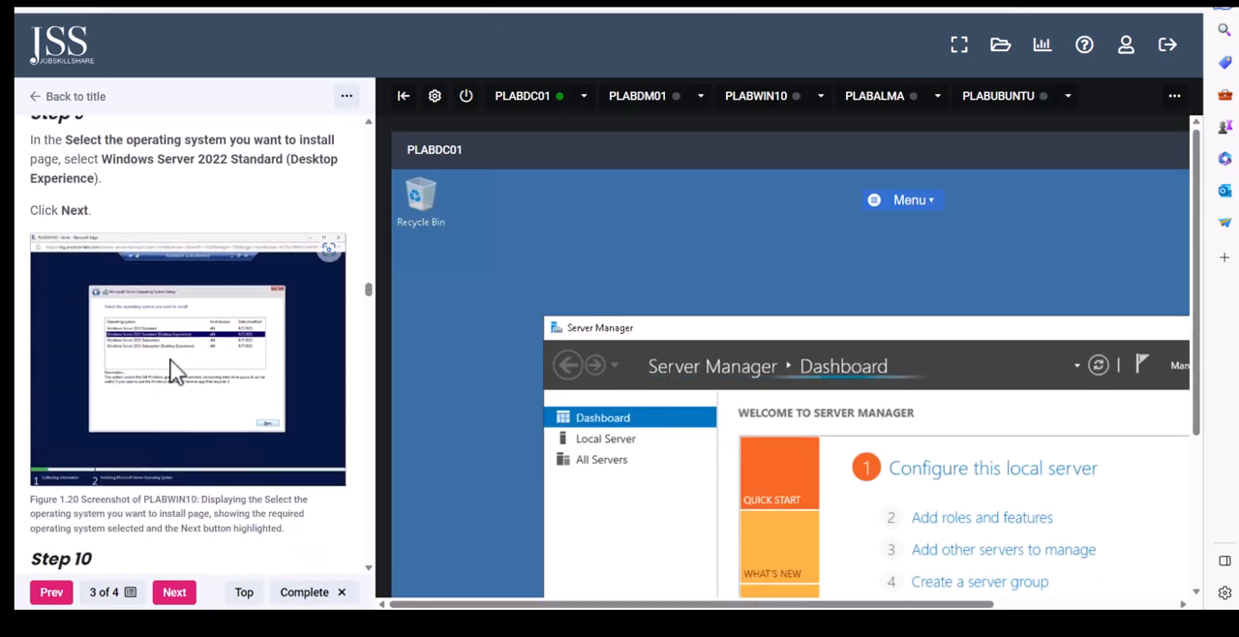
View the Figure 1.20 operating system selection image at full size, and return to the lab page
right_click(220, 332)
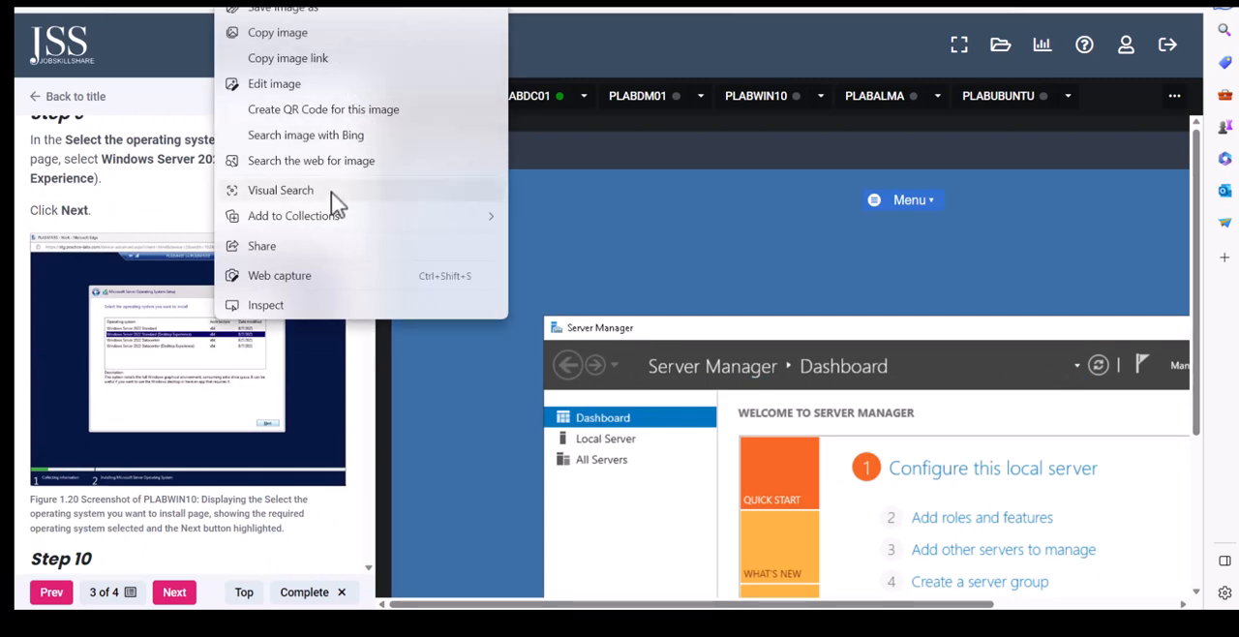
click(199, 32)
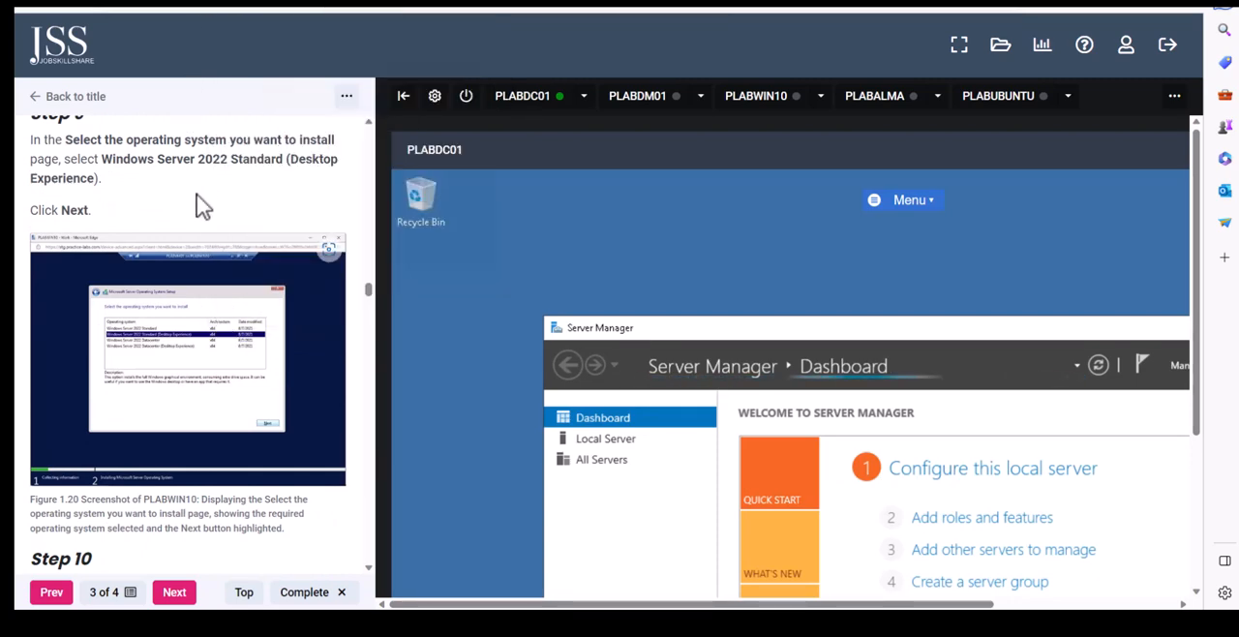
right_click(180, 321)
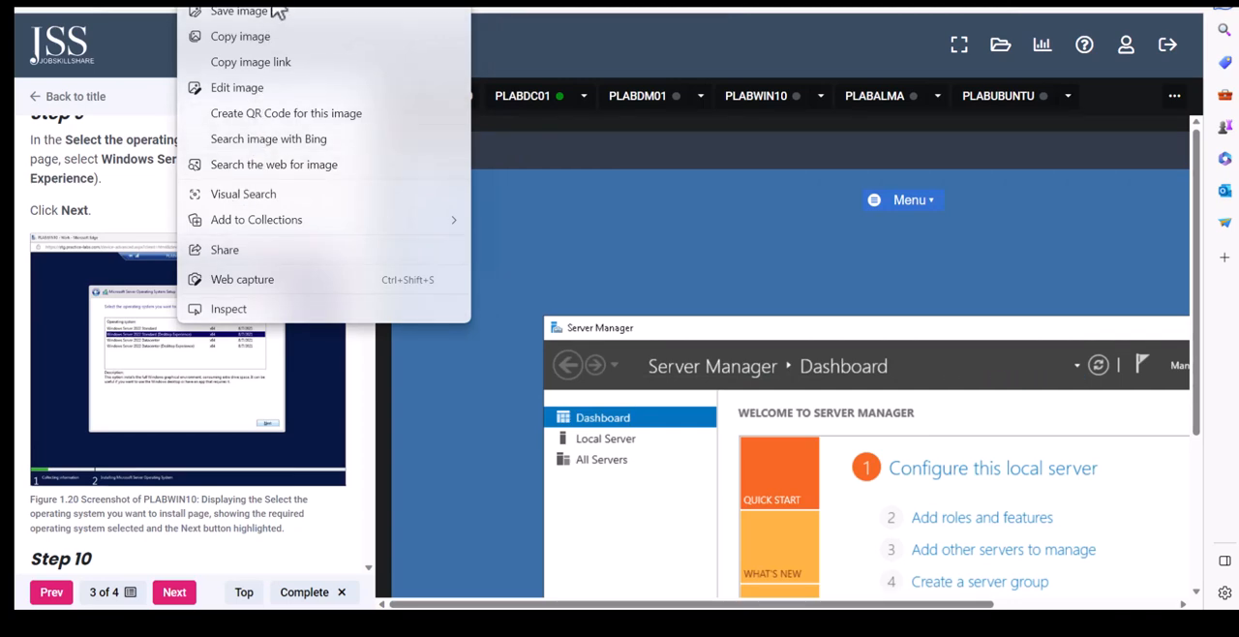
click(272, 2)
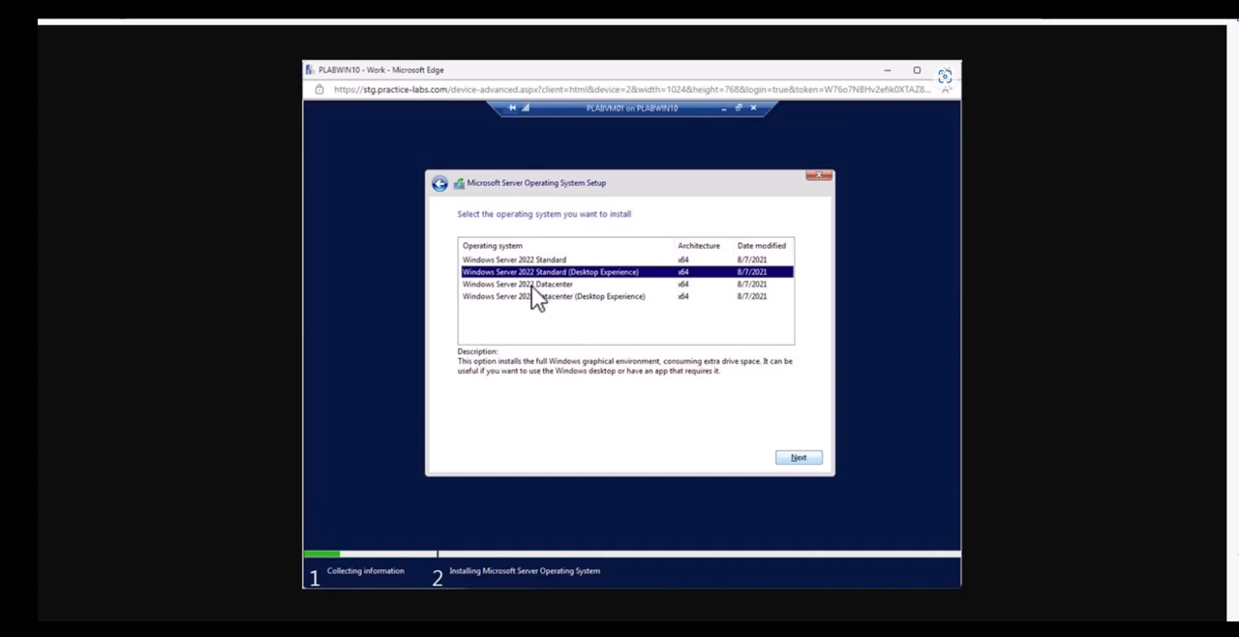
click(396, 239)
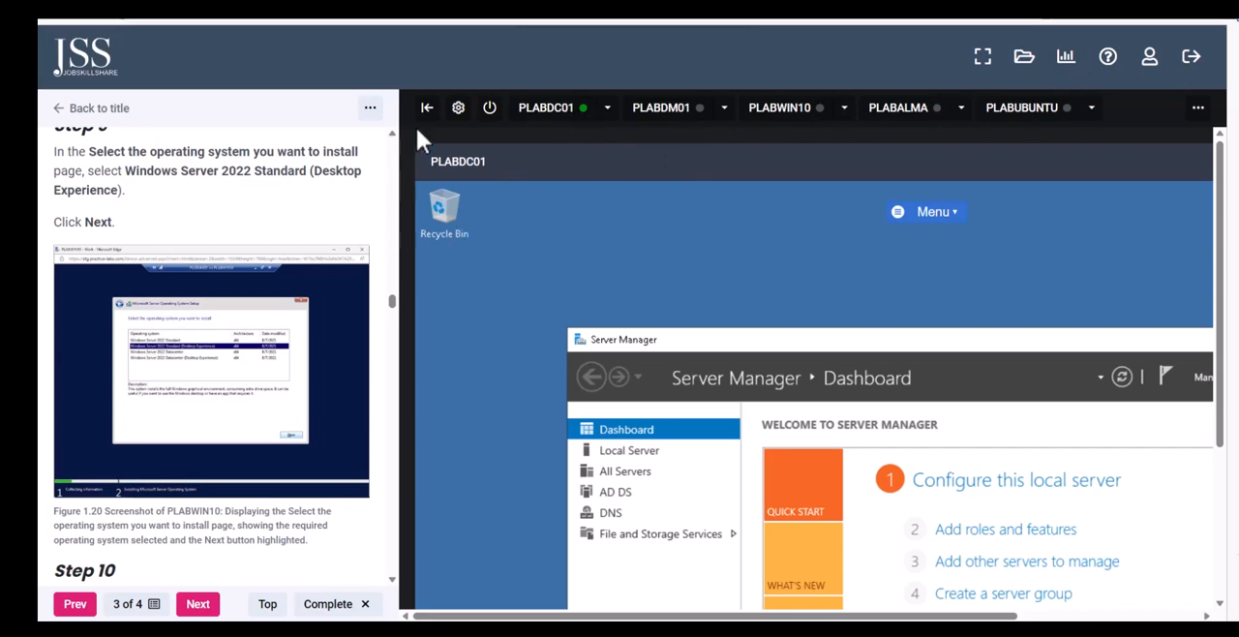
Skim ahead to the Step 4 Administrator sign-in instructions, and hide the lab content to view the PLABDC01 desktop at full width
drag(392, 302, 395, 368)
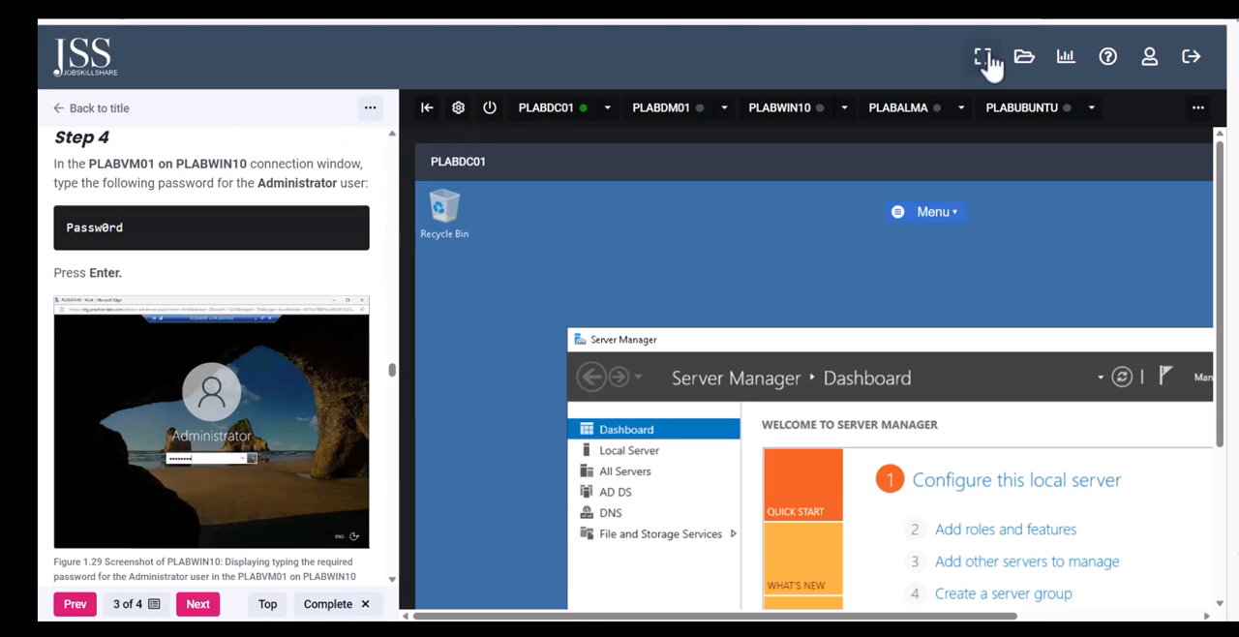
click(427, 116)
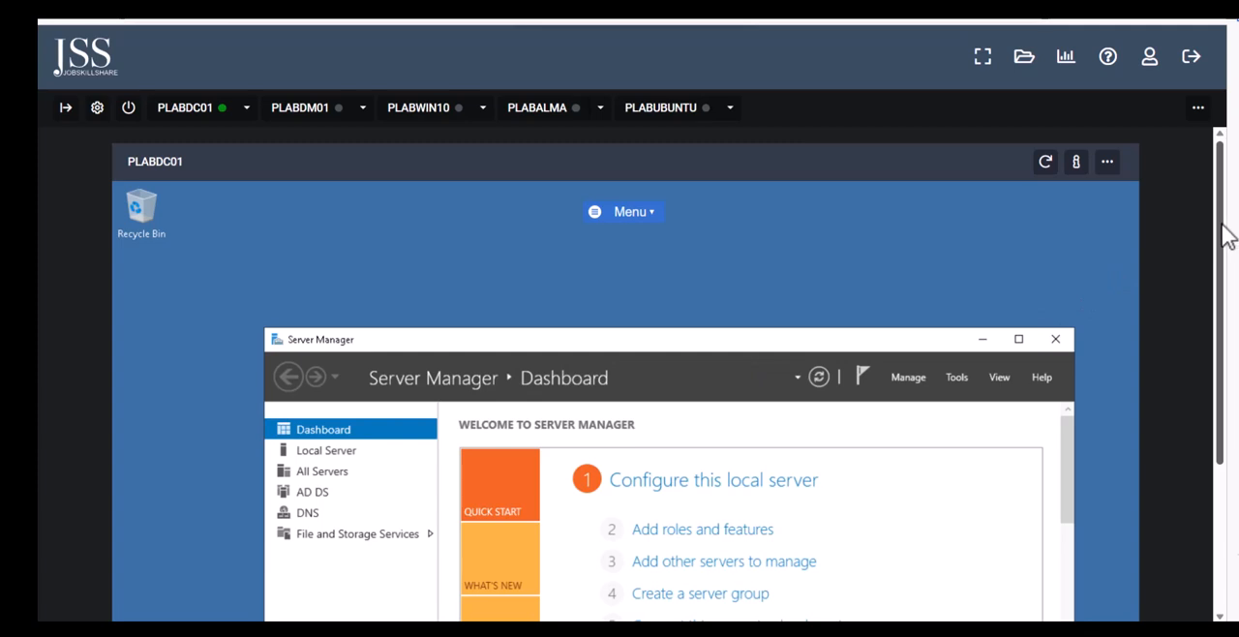
drag(1226, 230, 1196, 378)
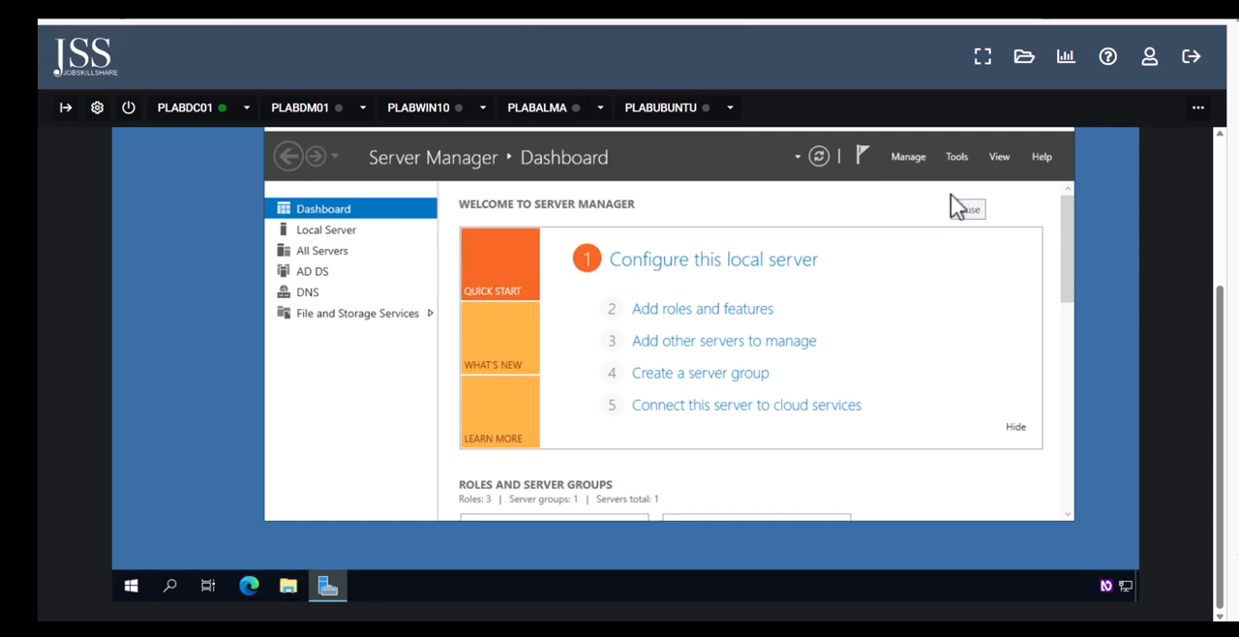
Power on the PLABDM01, PLABWIN10, PLABALMA and PLABUBUNTU lab devices
click(362, 108)
click(343, 142)
click(482, 107)
click(464, 139)
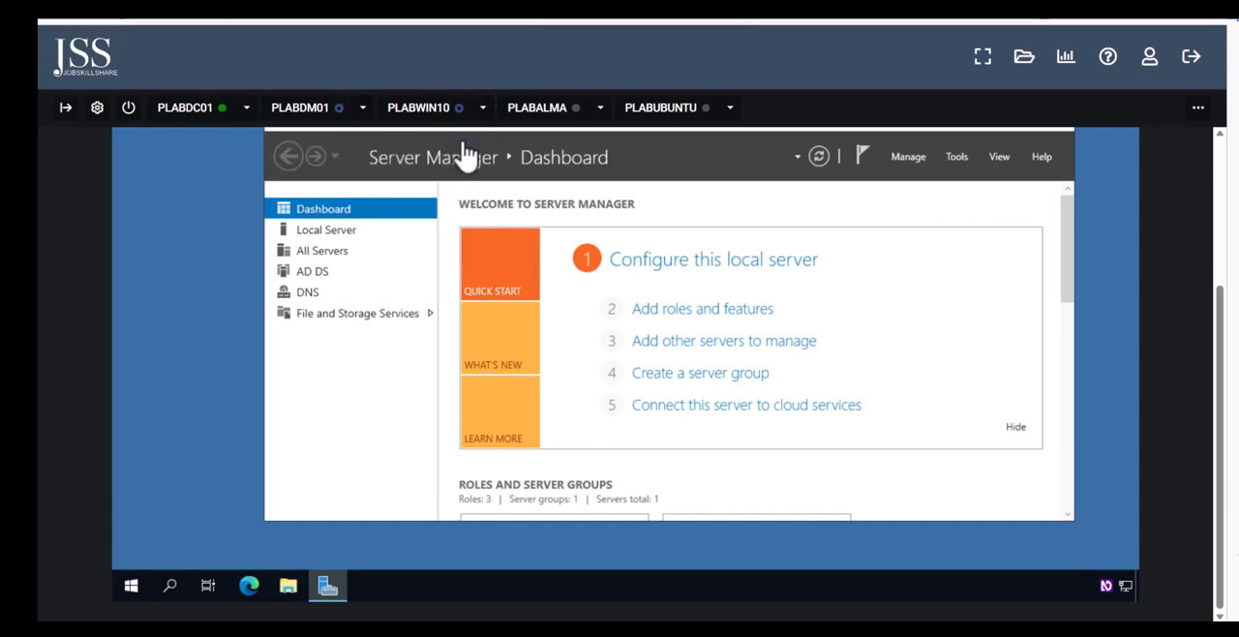
click(600, 109)
click(581, 144)
click(731, 109)
click(709, 142)
Connect to PLABWIN10, search its desktop for "hy" to open Hyper-V Manager, and maximize the Hyper-V Manager window
click(422, 116)
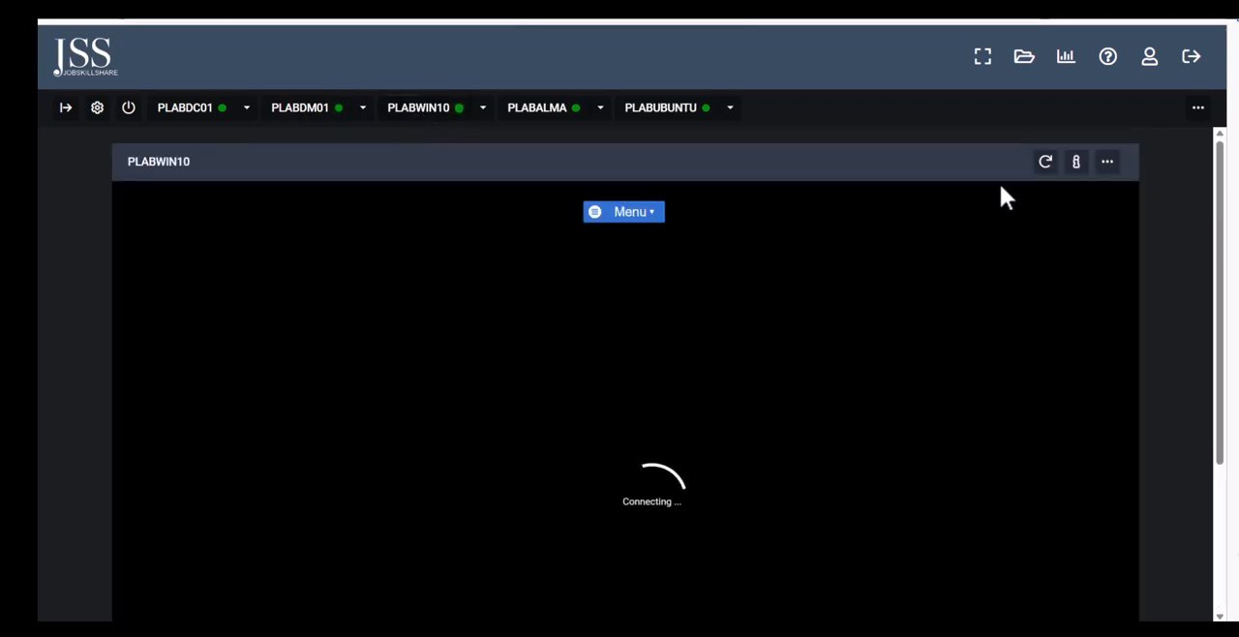
double_click(881, 118)
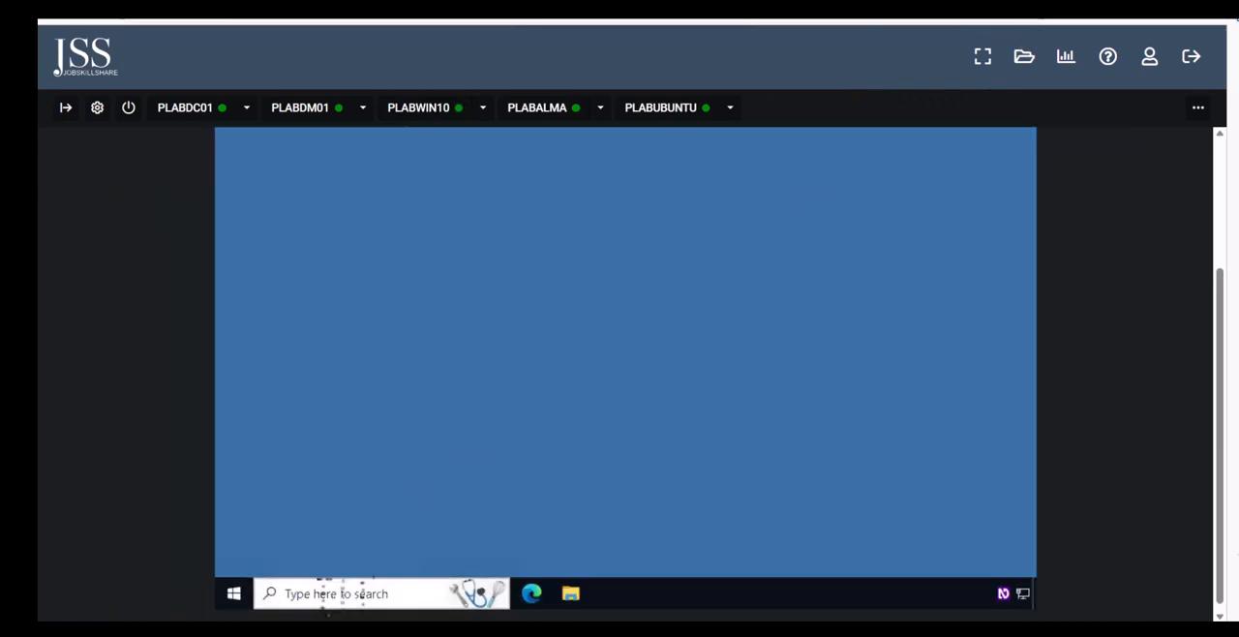
click(339, 593)
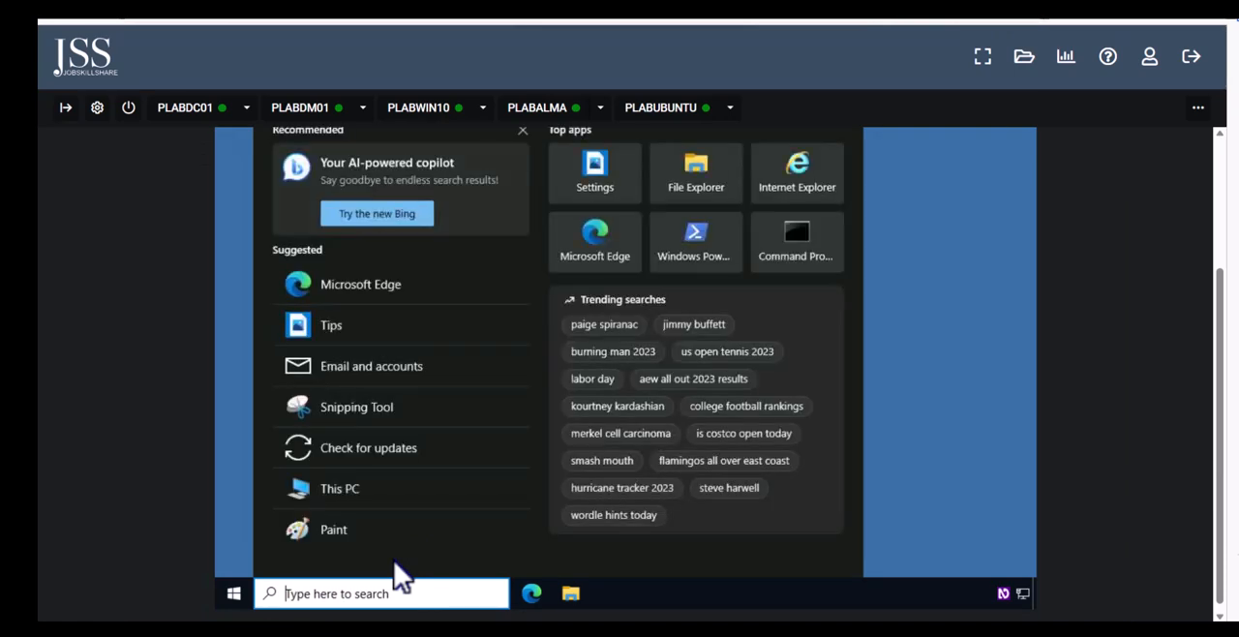
text(hy)
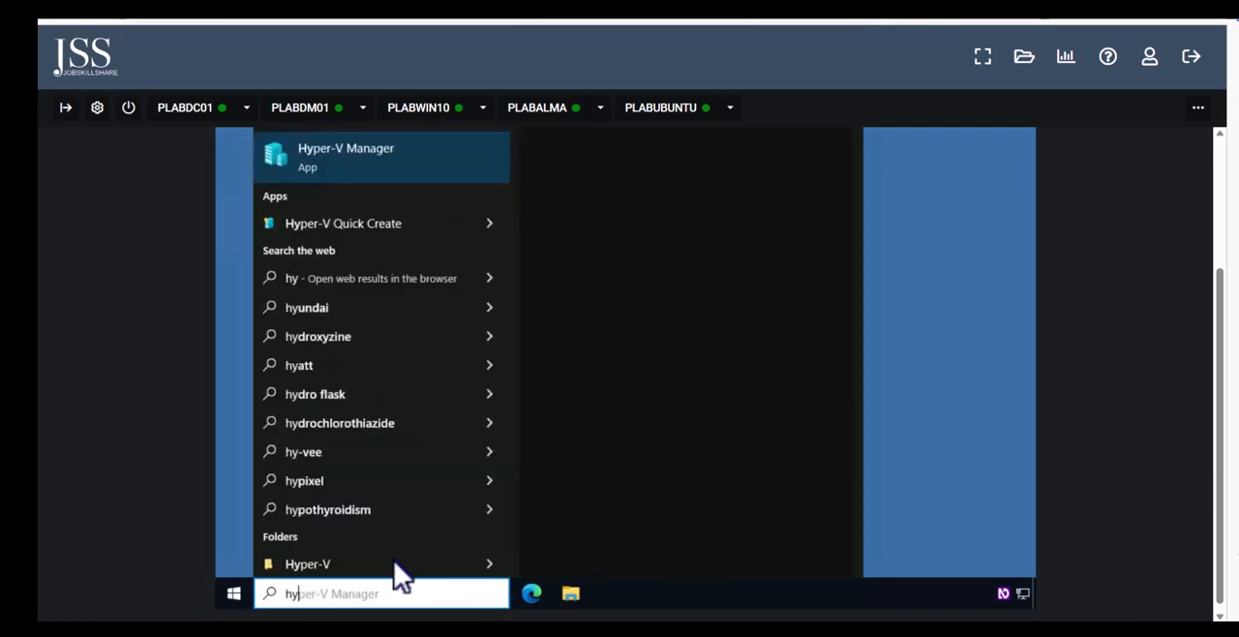
click(366, 172)
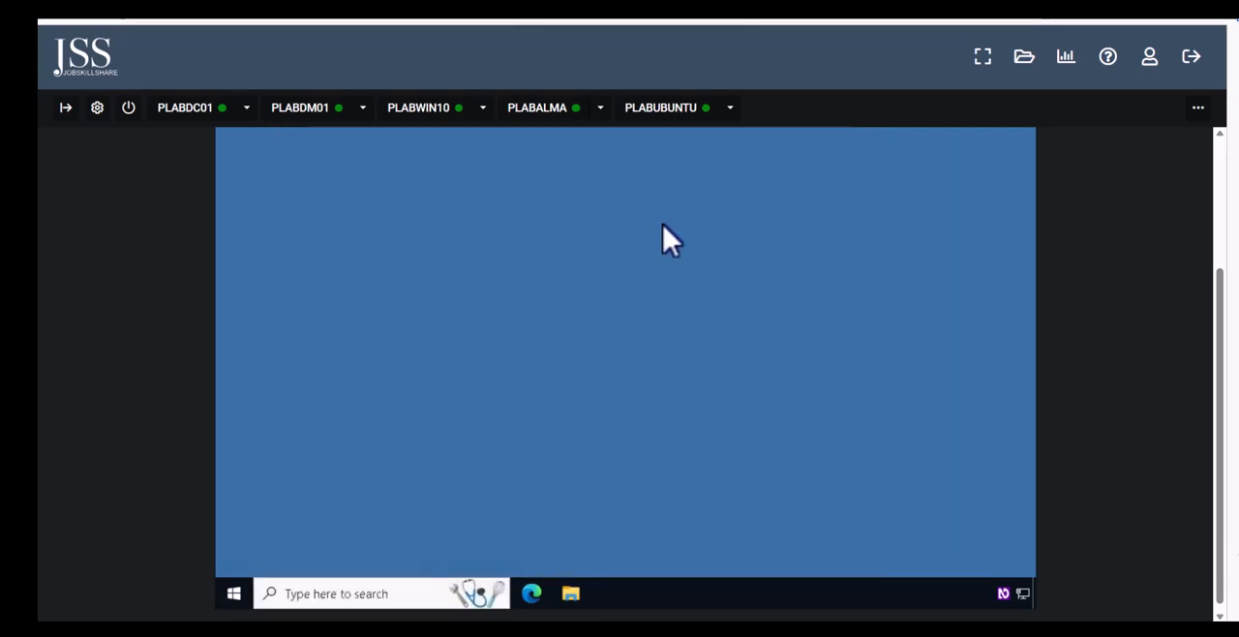
drag(1225, 324, 1219, 230)
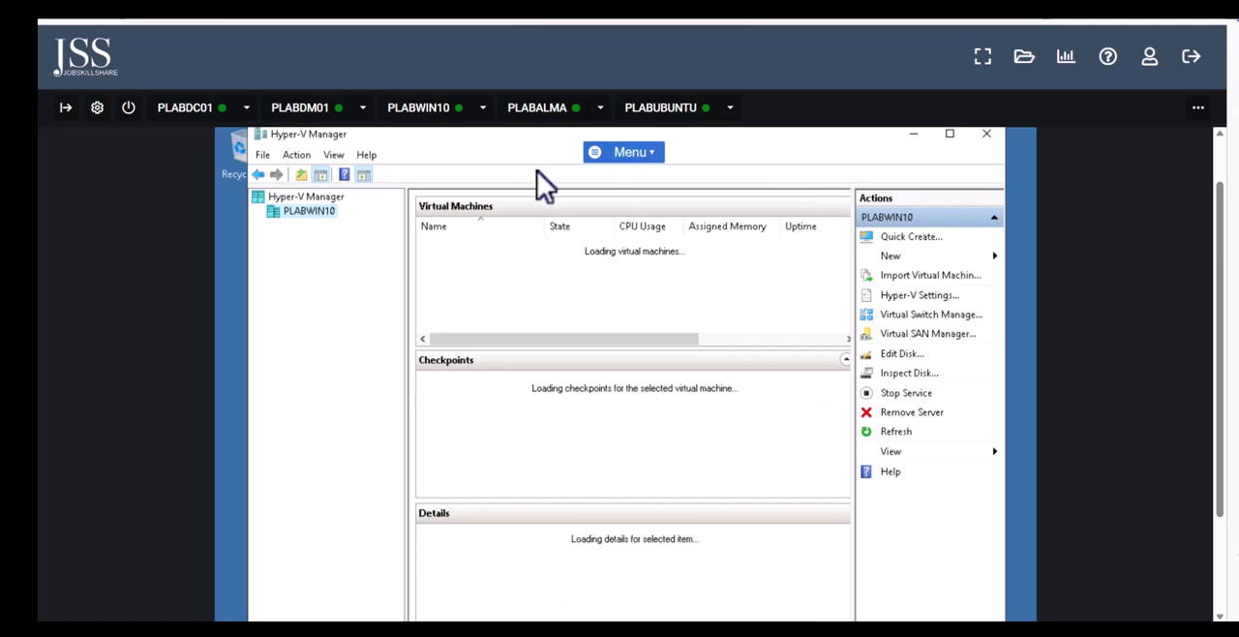
click(950, 137)
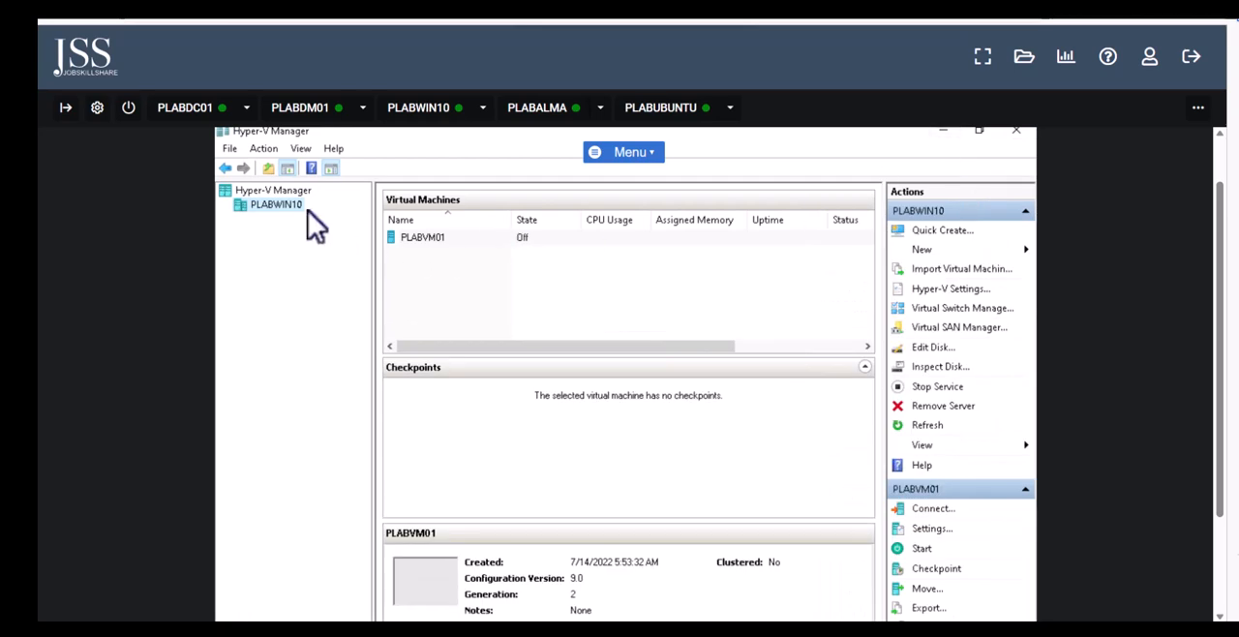
Delete the existing PLABVM01 virtual machine from PLABWIN10 in Hyper-V Manager
right_click(413, 241)
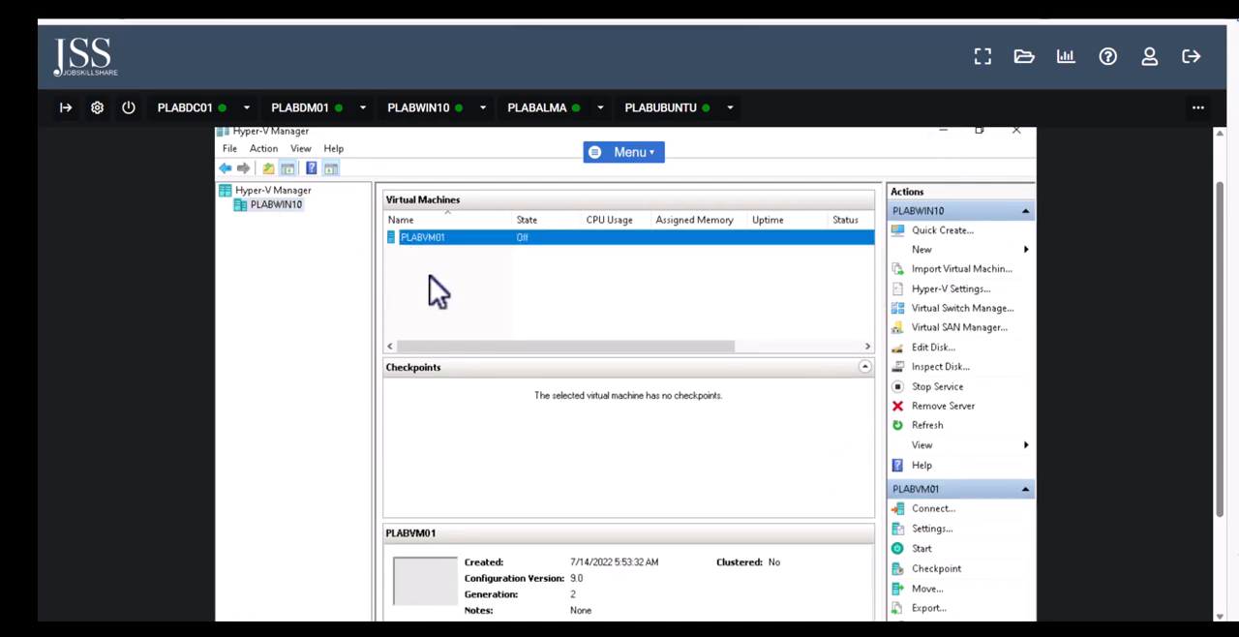
click(393, 270)
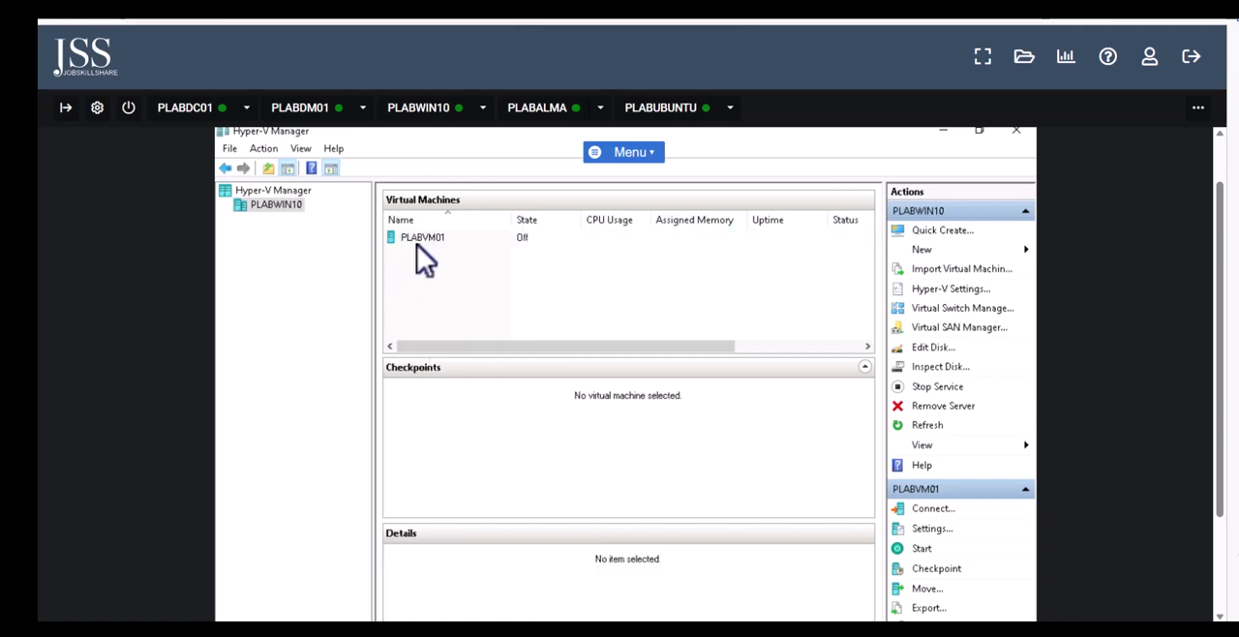
click(417, 241)
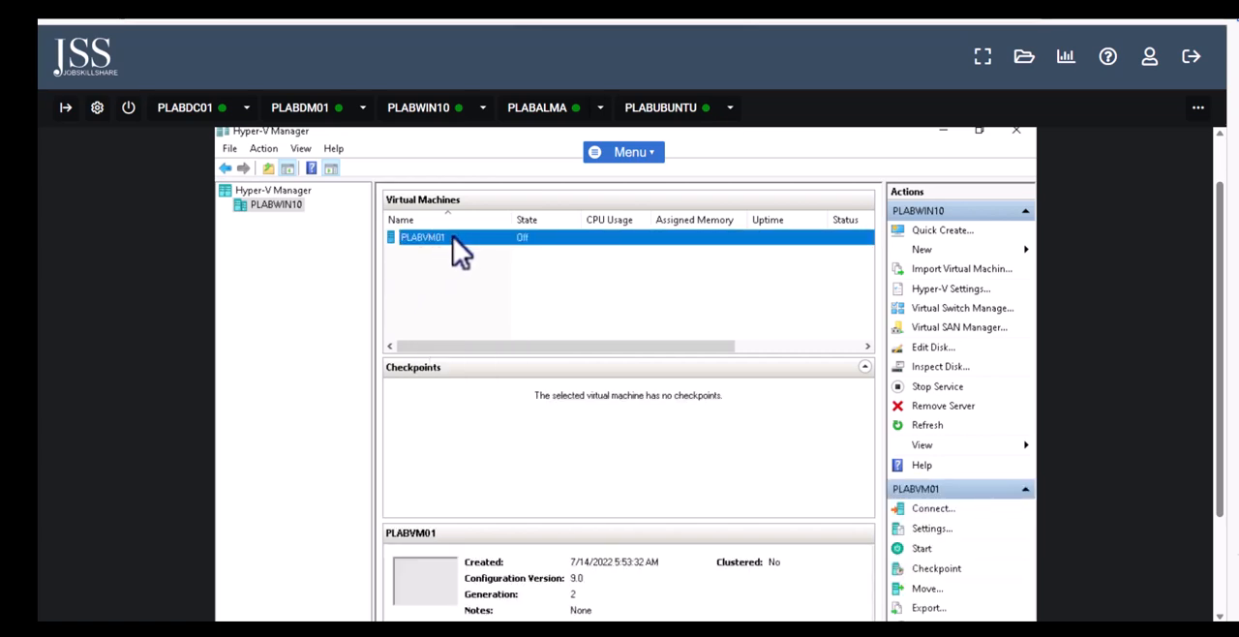
right_click(441, 238)
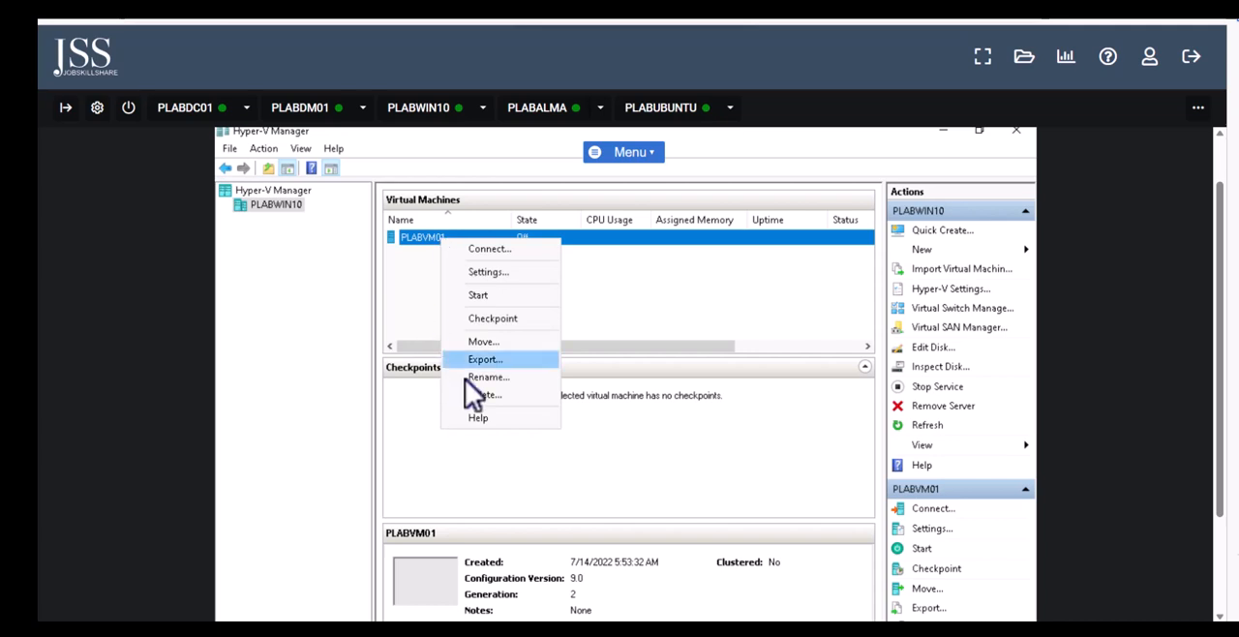
click(490, 394)
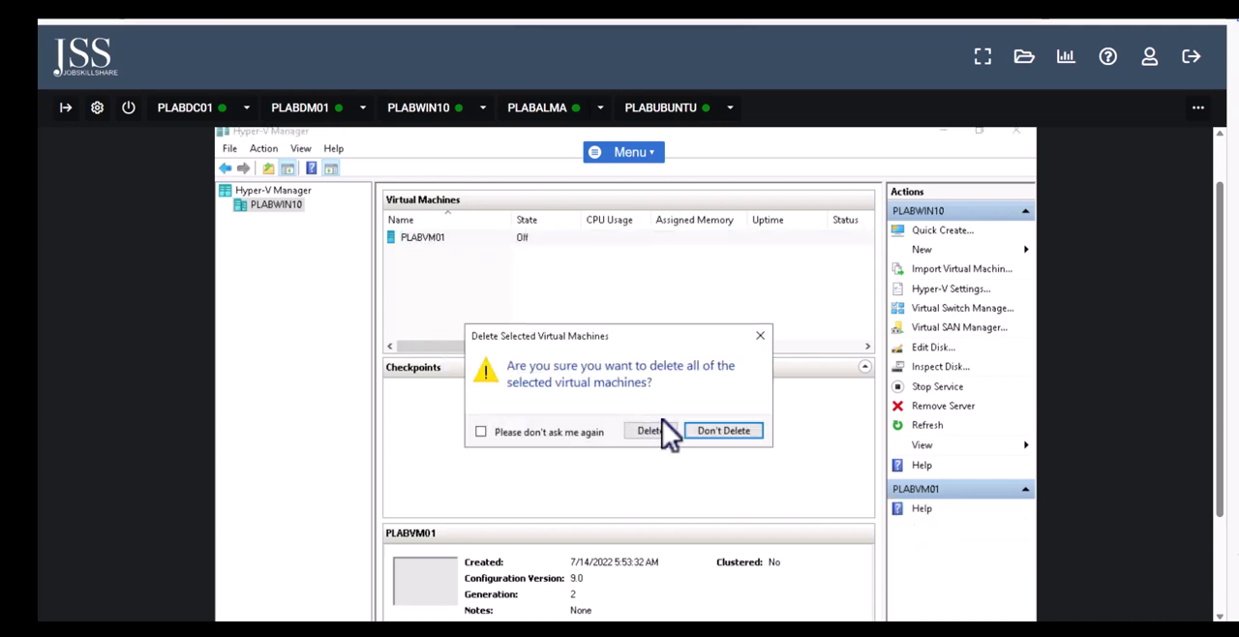
click(662, 430)
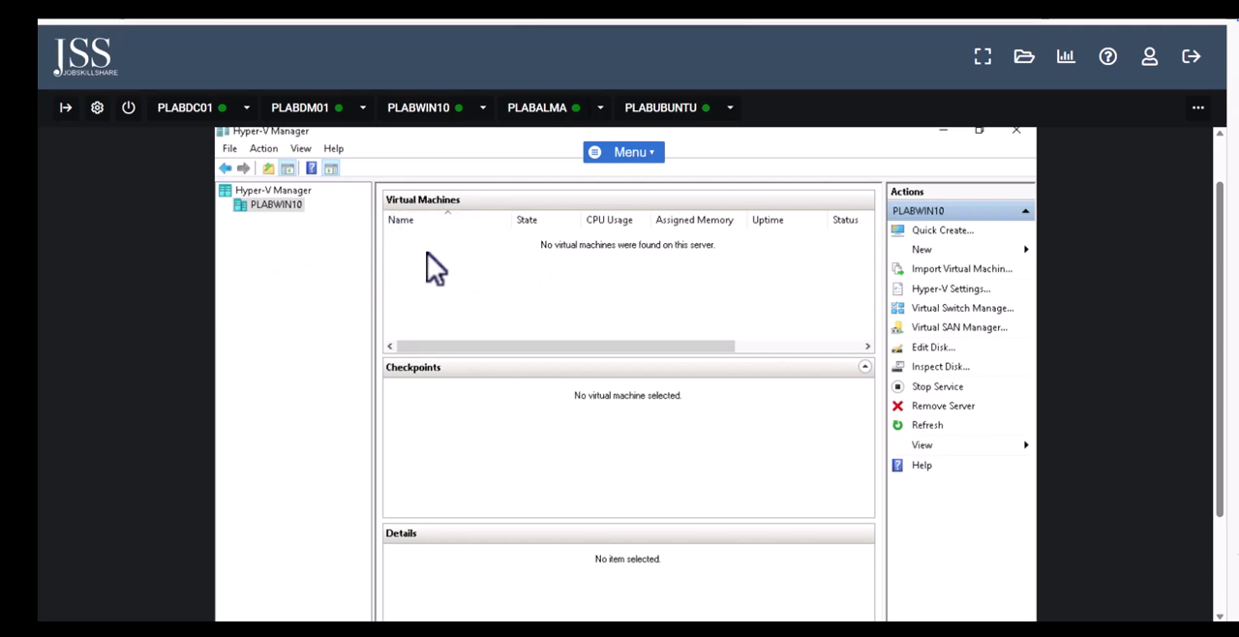
Start creating a new virtual machine on PLABWIN10 and name it Win2022Core
right_click(447, 267)
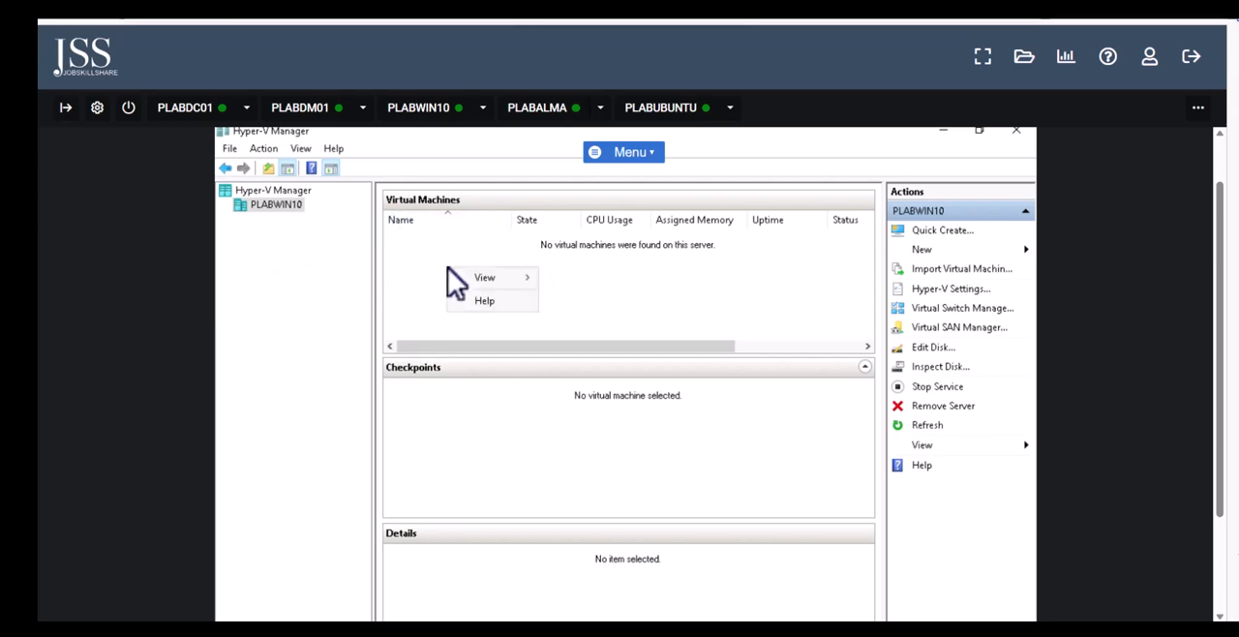
click(953, 248)
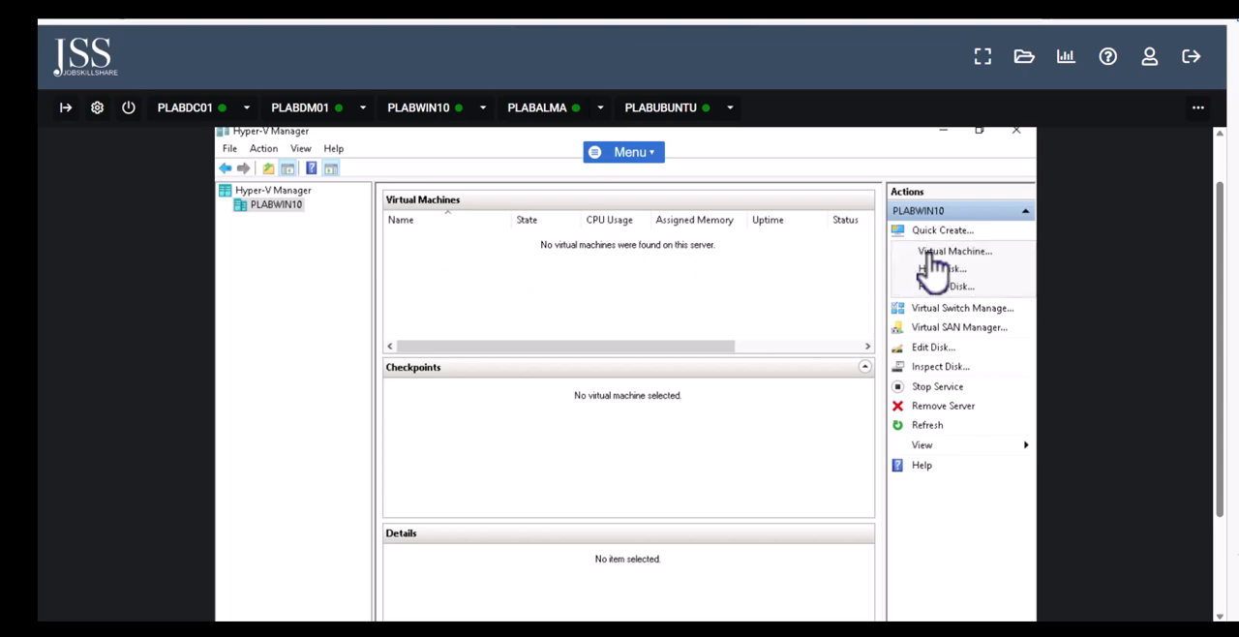
click(932, 254)
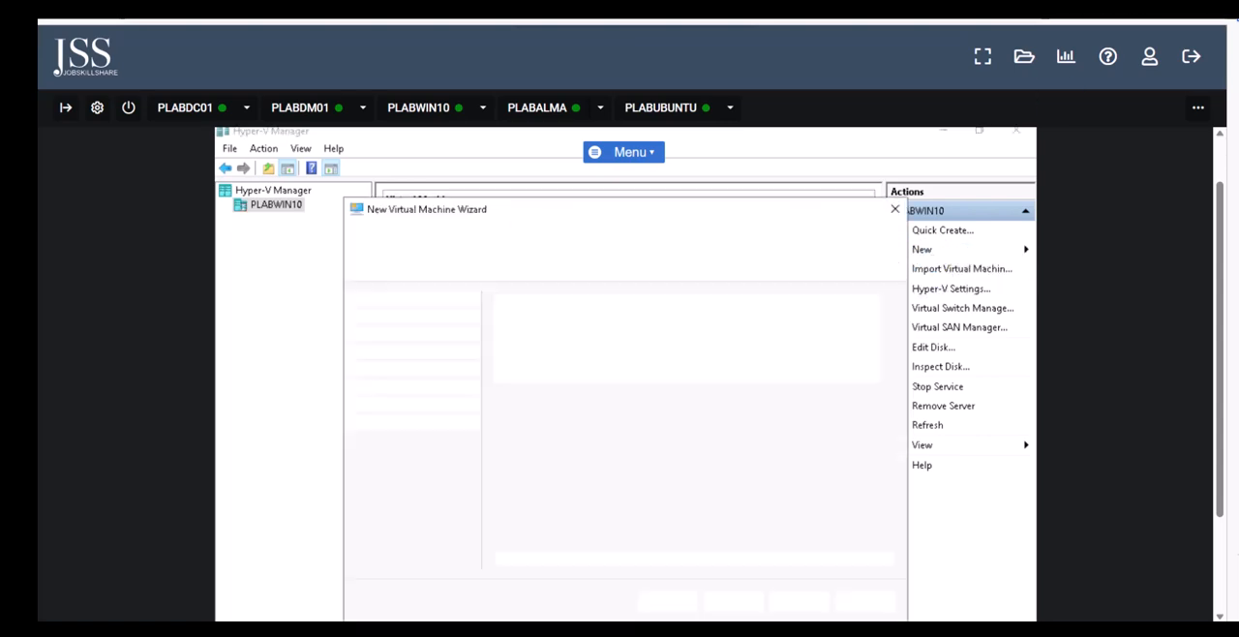
scroll(717, 346, down, 1)
click(735, 543)
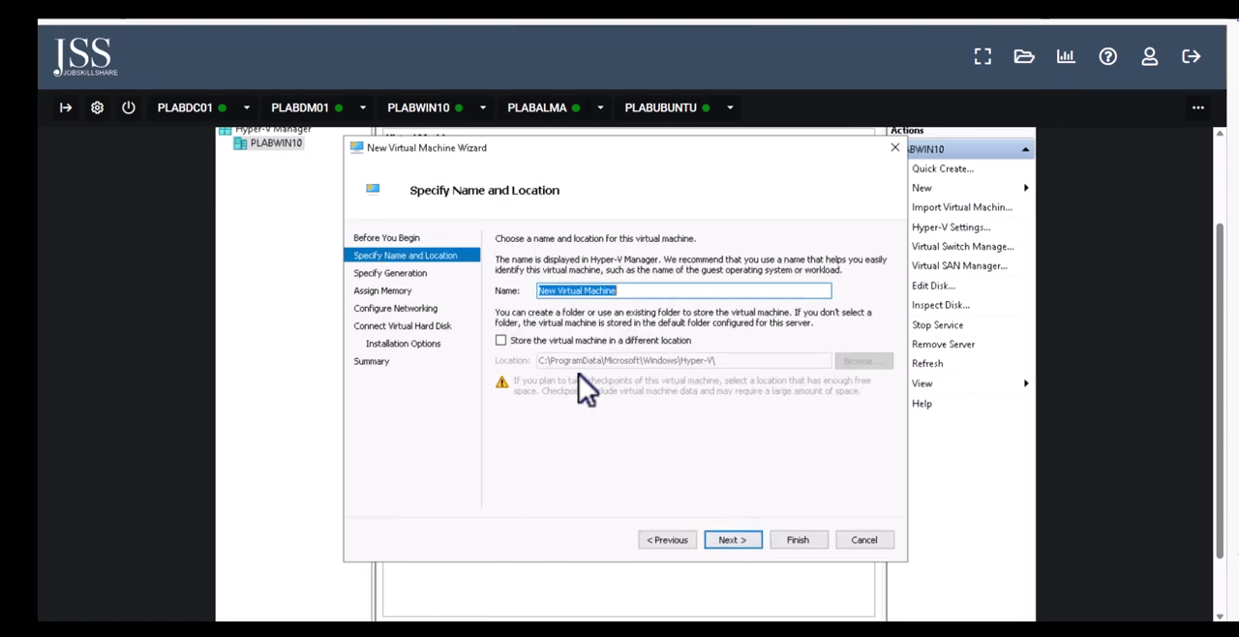
text(Win2022)
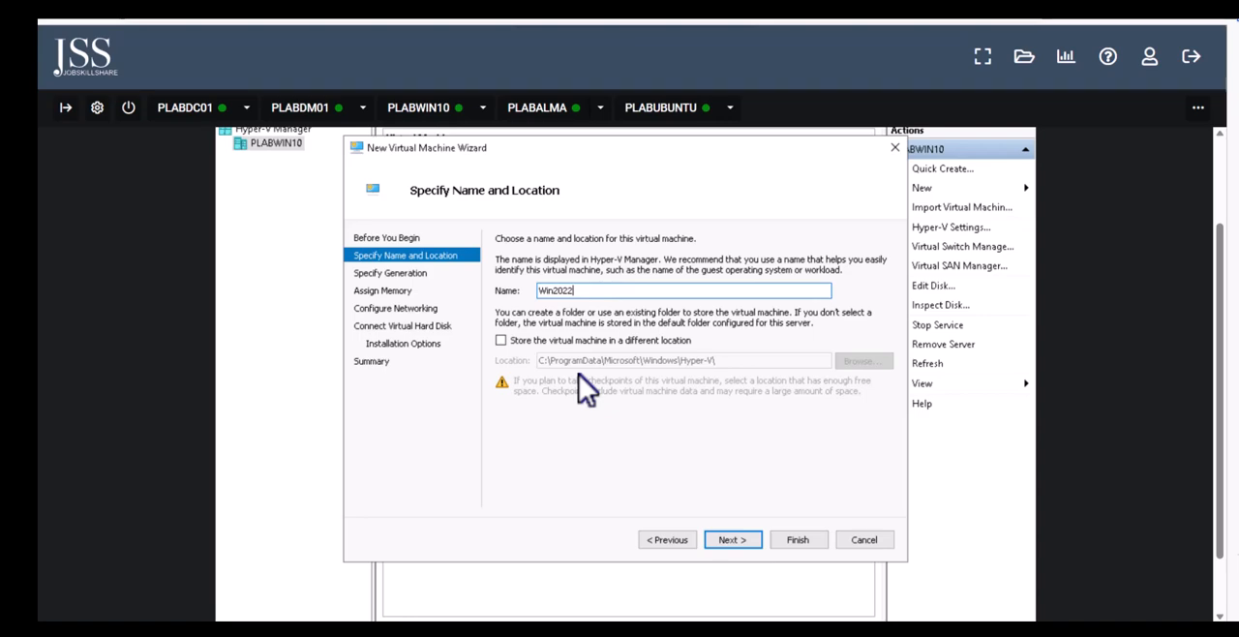
text(Core)
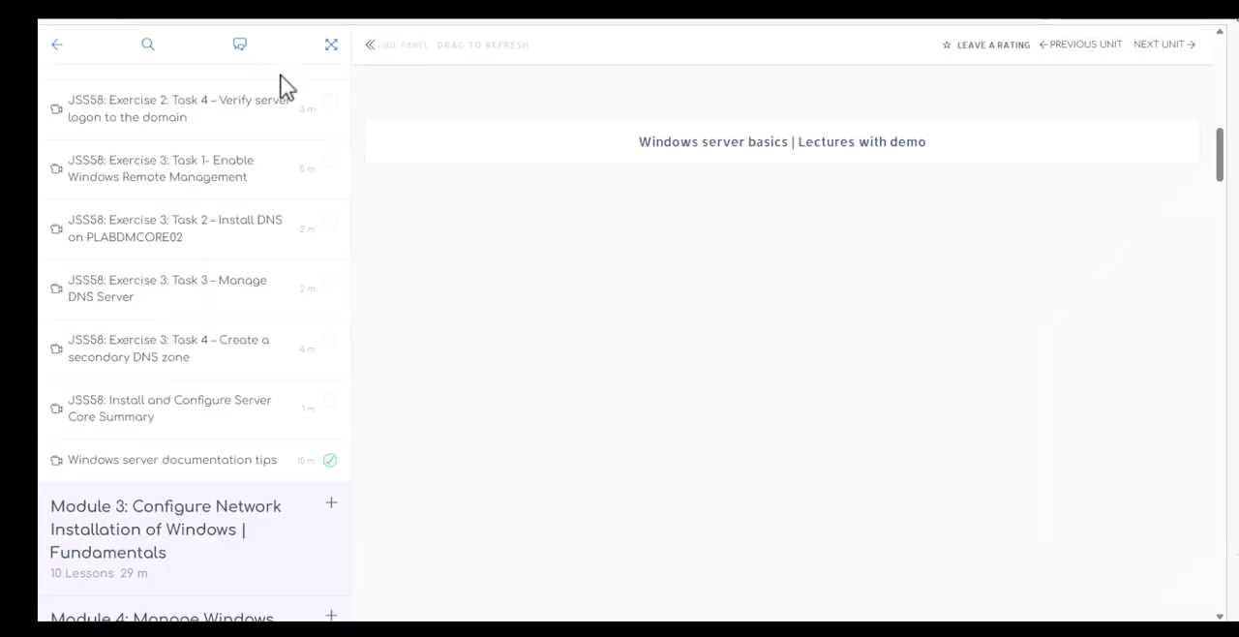
Switch to the course page and skim the Module 2 Install and Configure Server Core lesson list
scroll(238, 382, up, 8)
scroll(243, 417, up, 2)
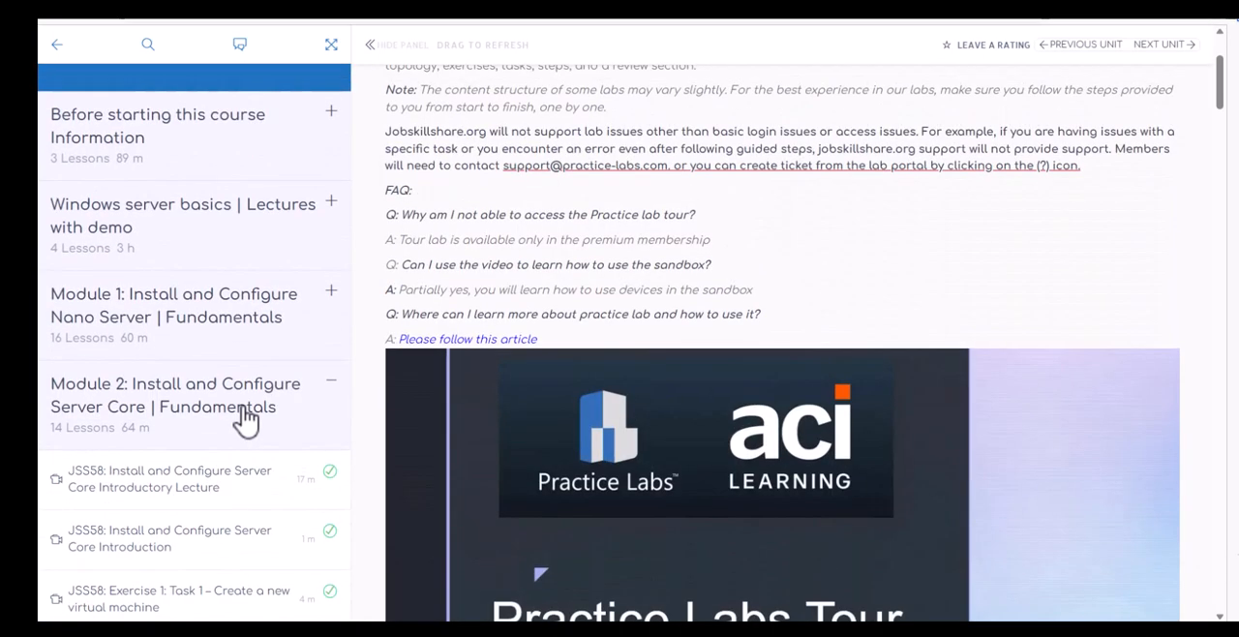
scroll(243, 420, down, 5)
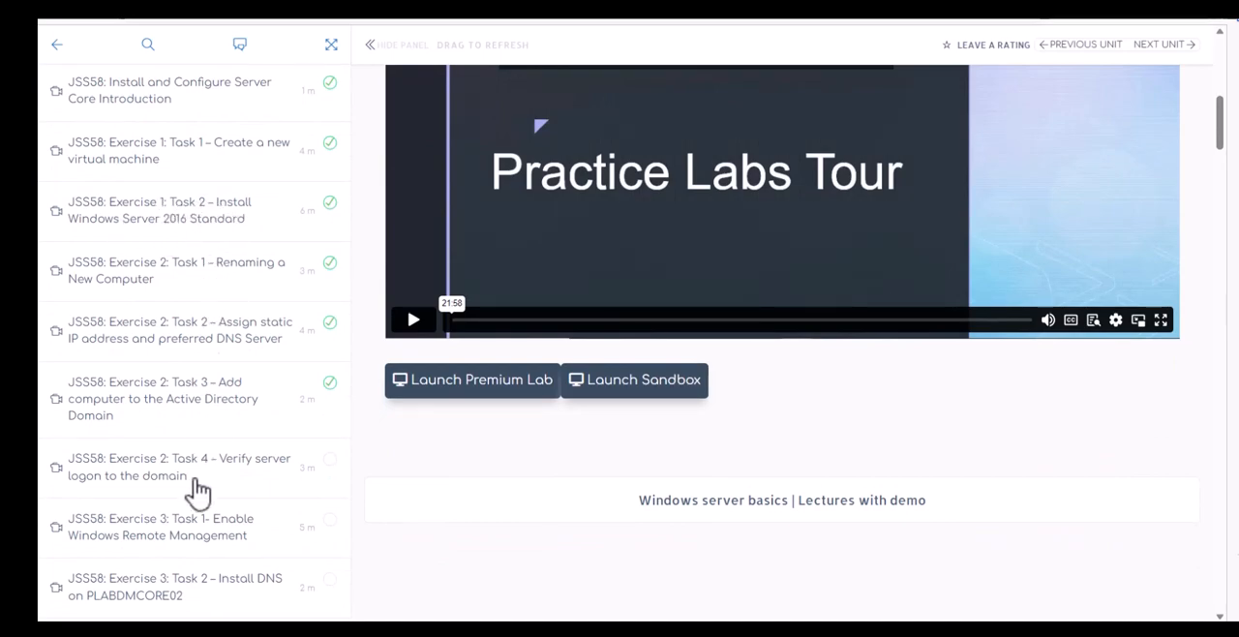
scroll(194, 493, down, 1)
scroll(249, 325, up, 2)
scroll(248, 329, up, 4)
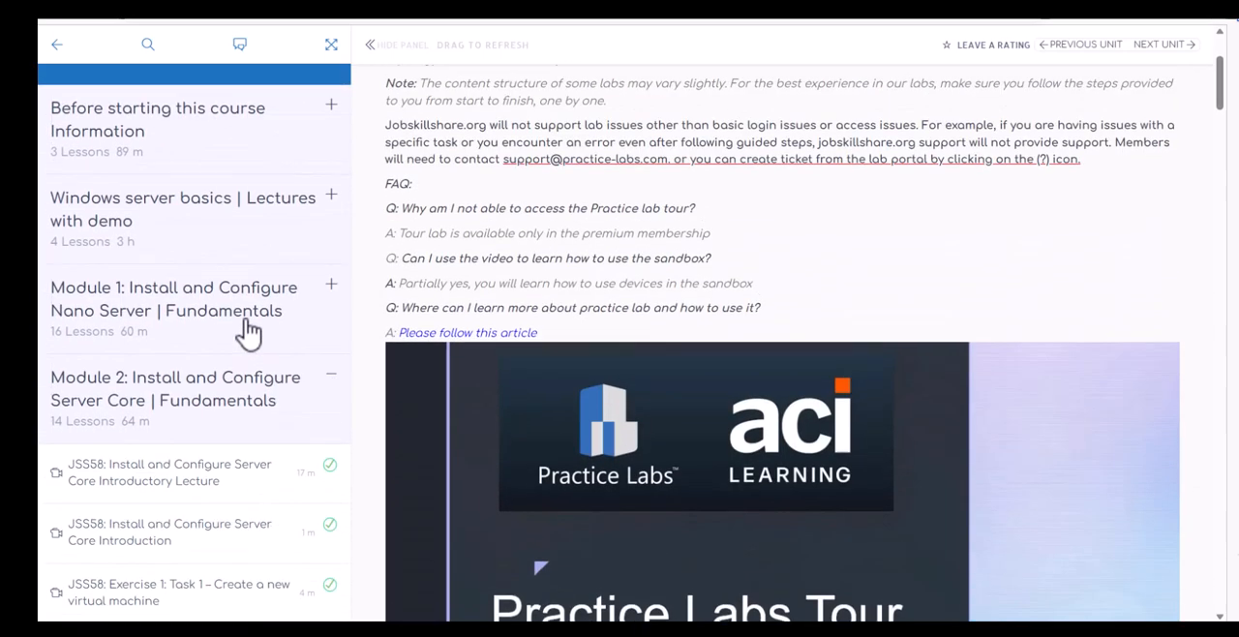
scroll(246, 333, down, 3)
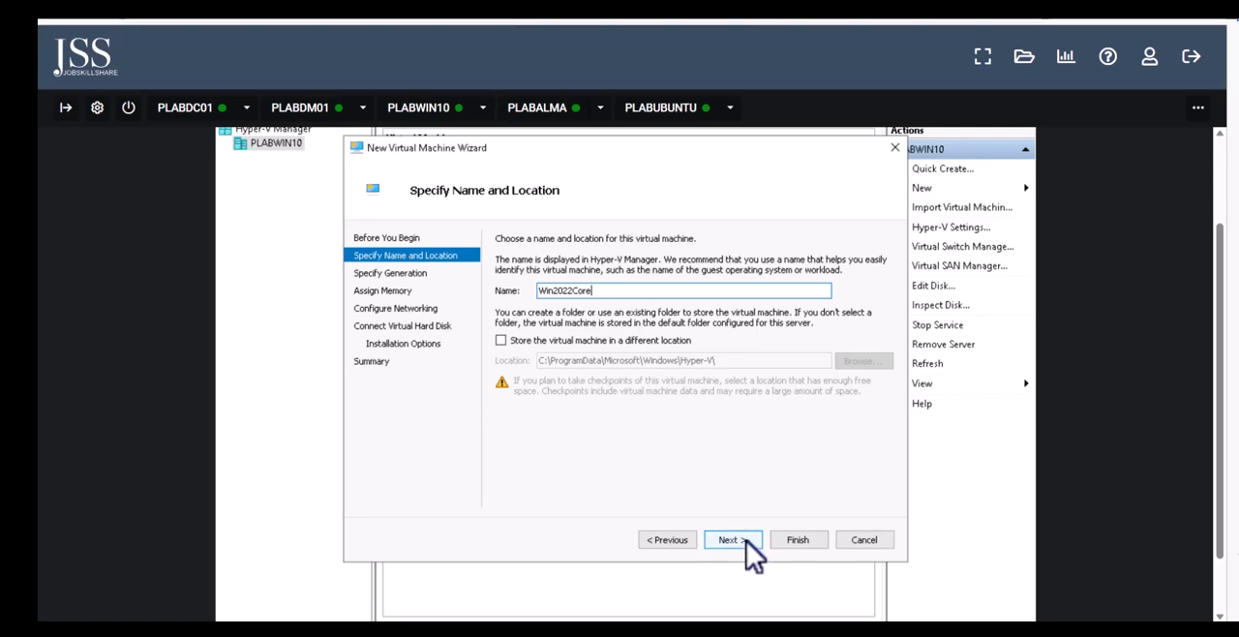
Keep Generation 1 for the new virtual machine and set its startup memory to 4024 MB
click(746, 540)
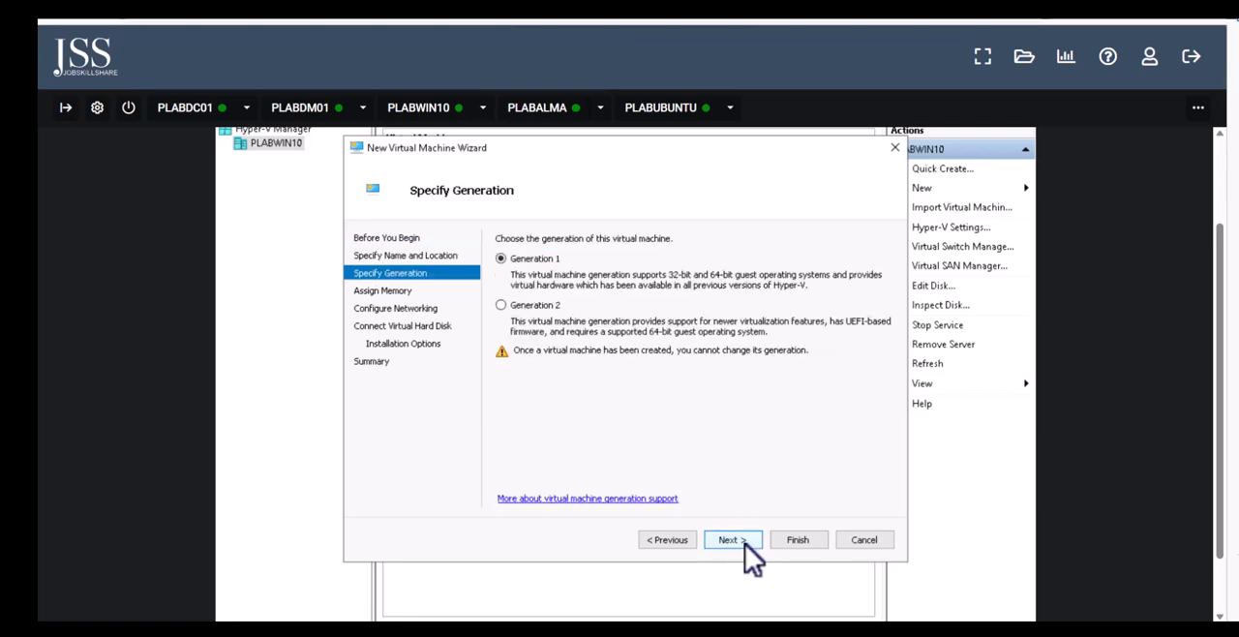
click(745, 540)
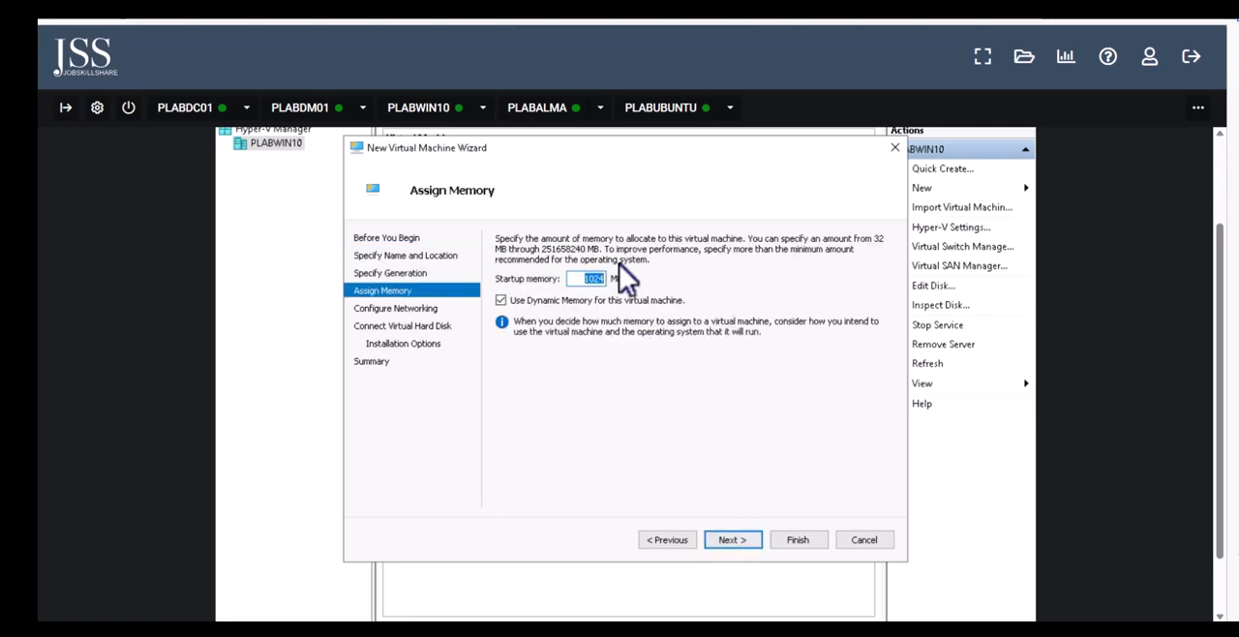
click(594, 277)
double_click(578, 279)
text(40)
click(741, 540)
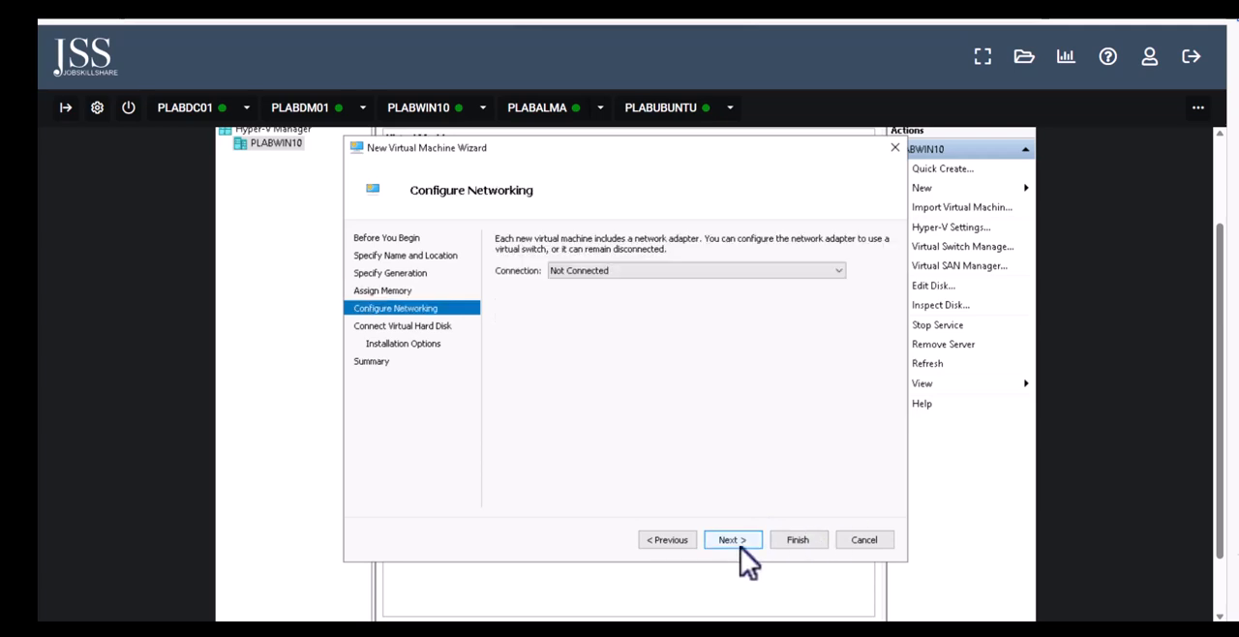
Connect the virtual machine to the Default Switch and set its virtual hard disk size to 35 GB
click(580, 275)
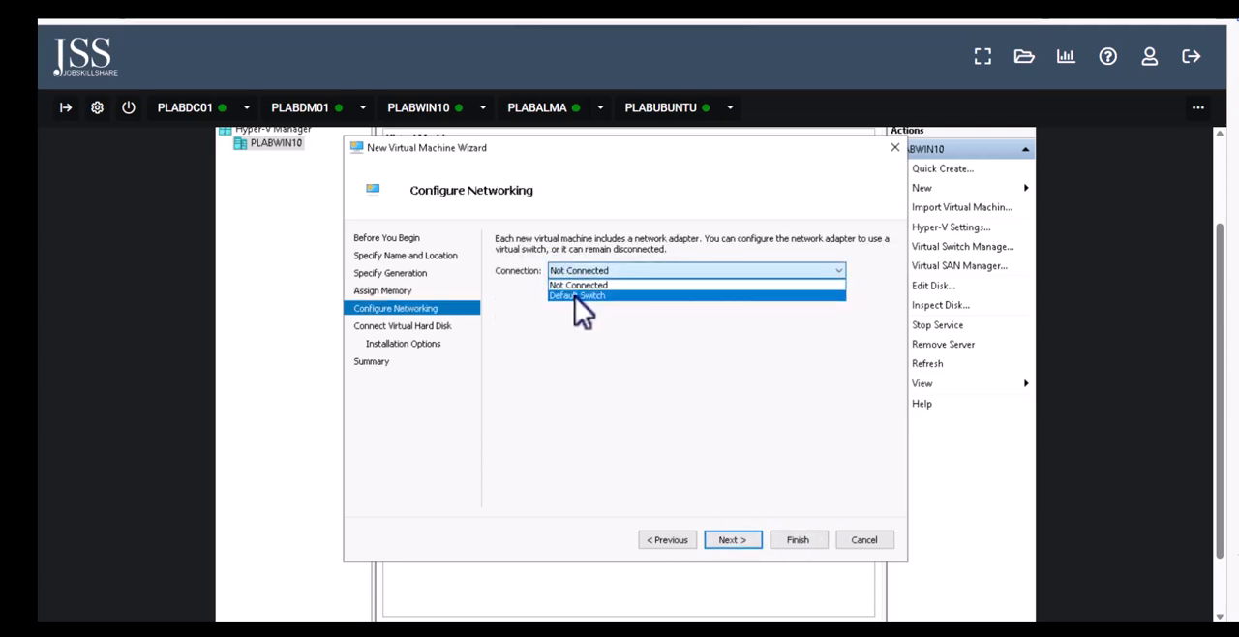
click(575, 296)
click(752, 539)
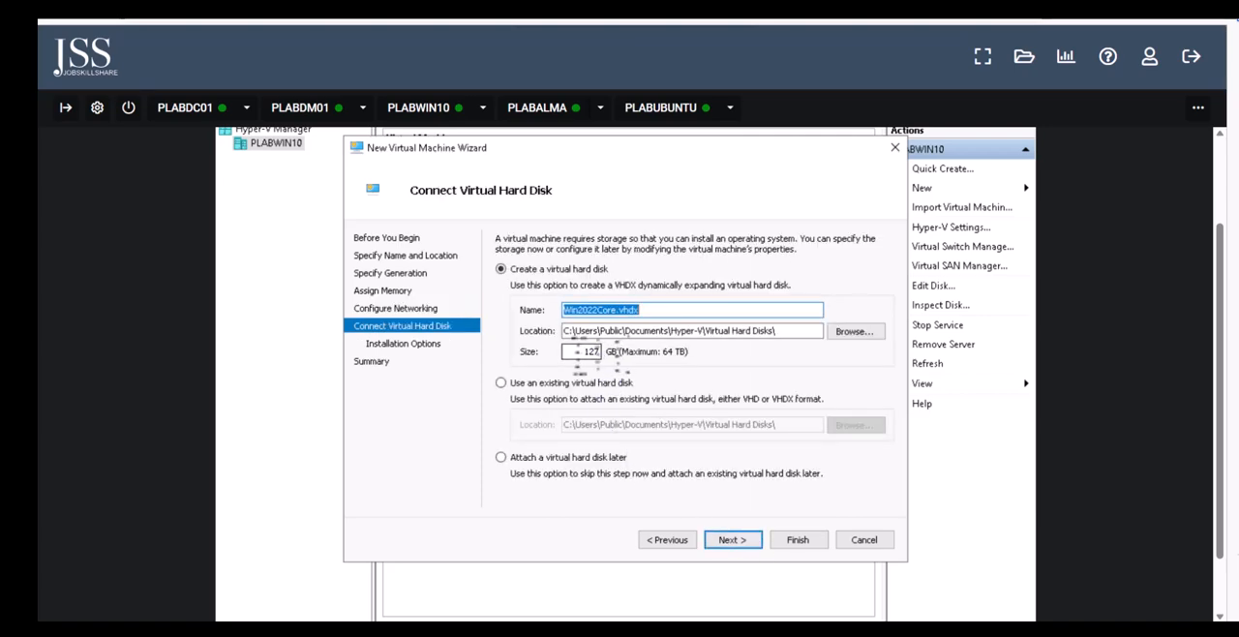
click(590, 351)
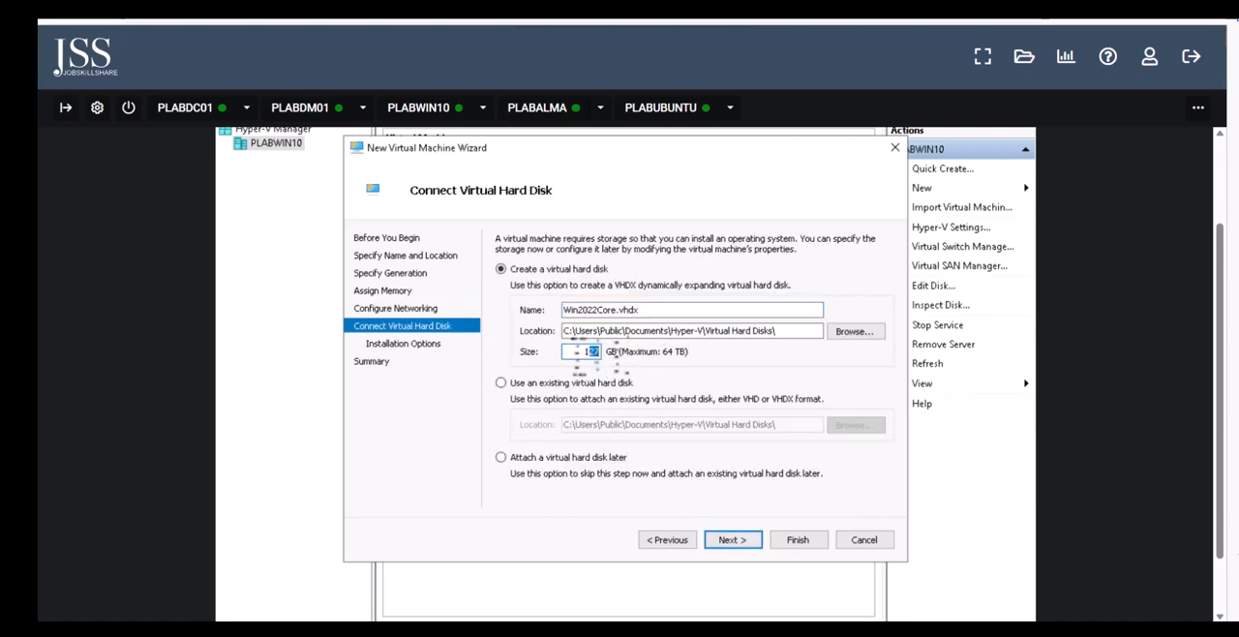
key(BackSpace)
text(35)
click(737, 541)
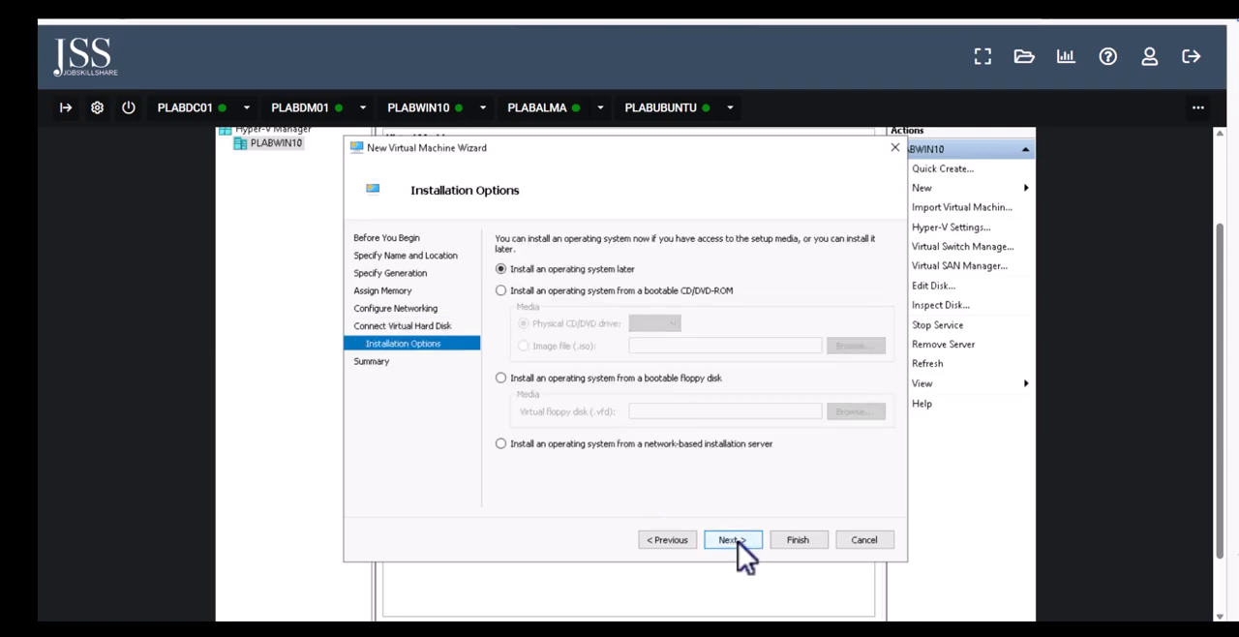
Choose to install the operating system from a bootable image file and browse to the \\plabdm01\ISO share
click(501, 292)
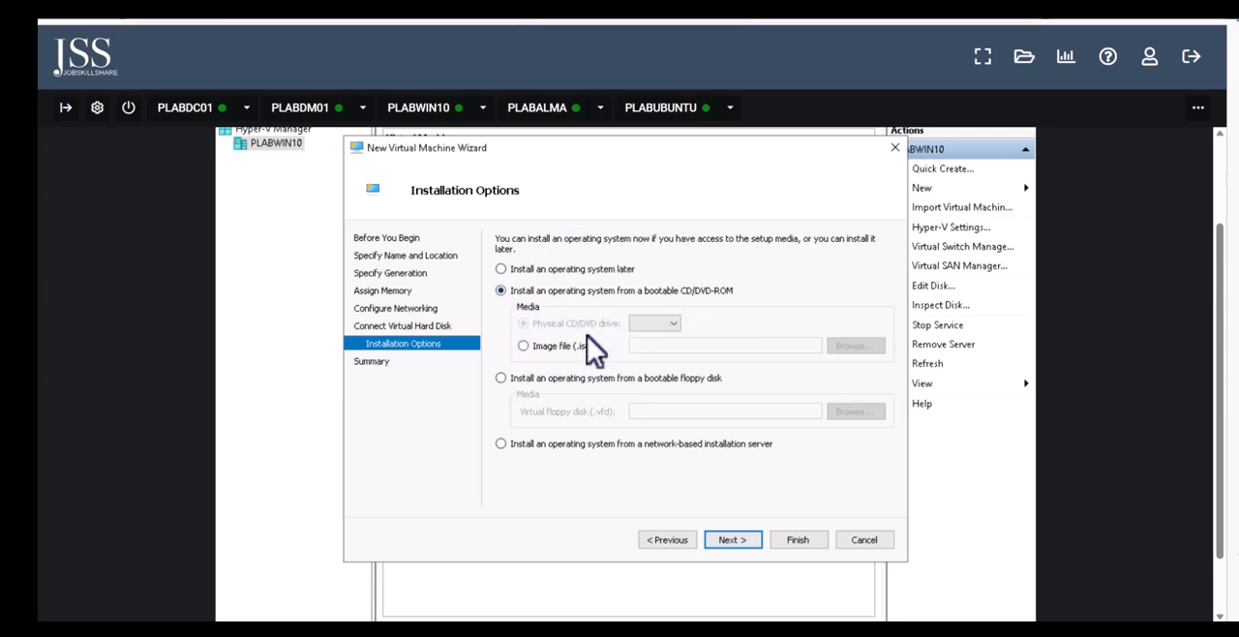
click(524, 347)
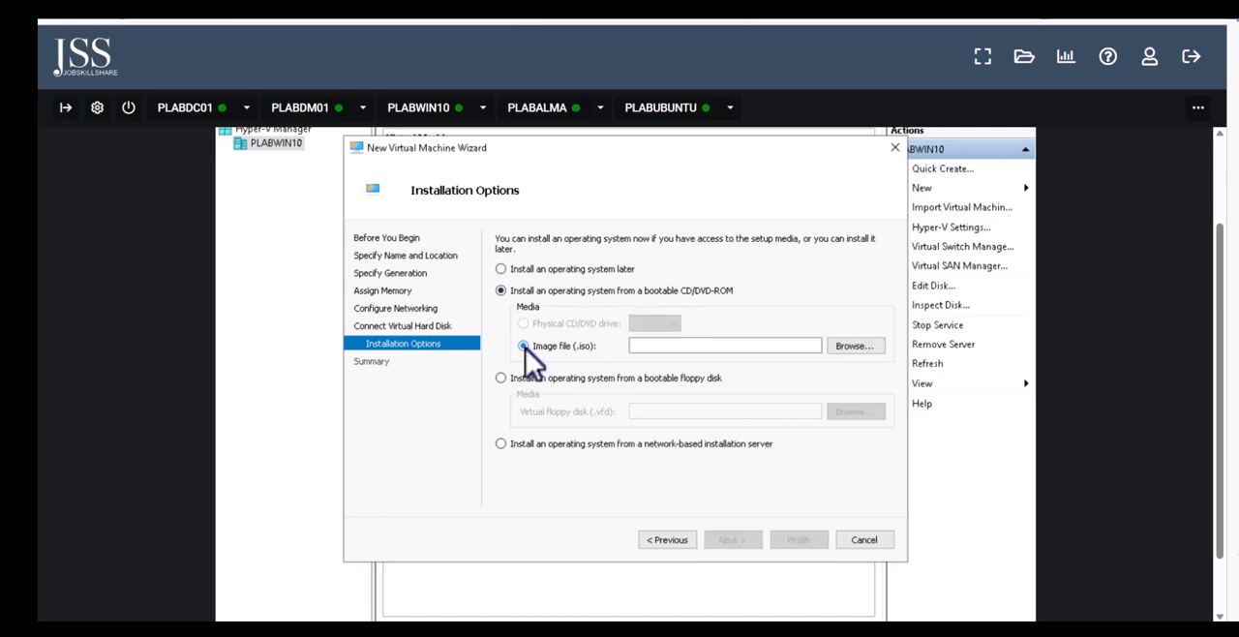
click(862, 345)
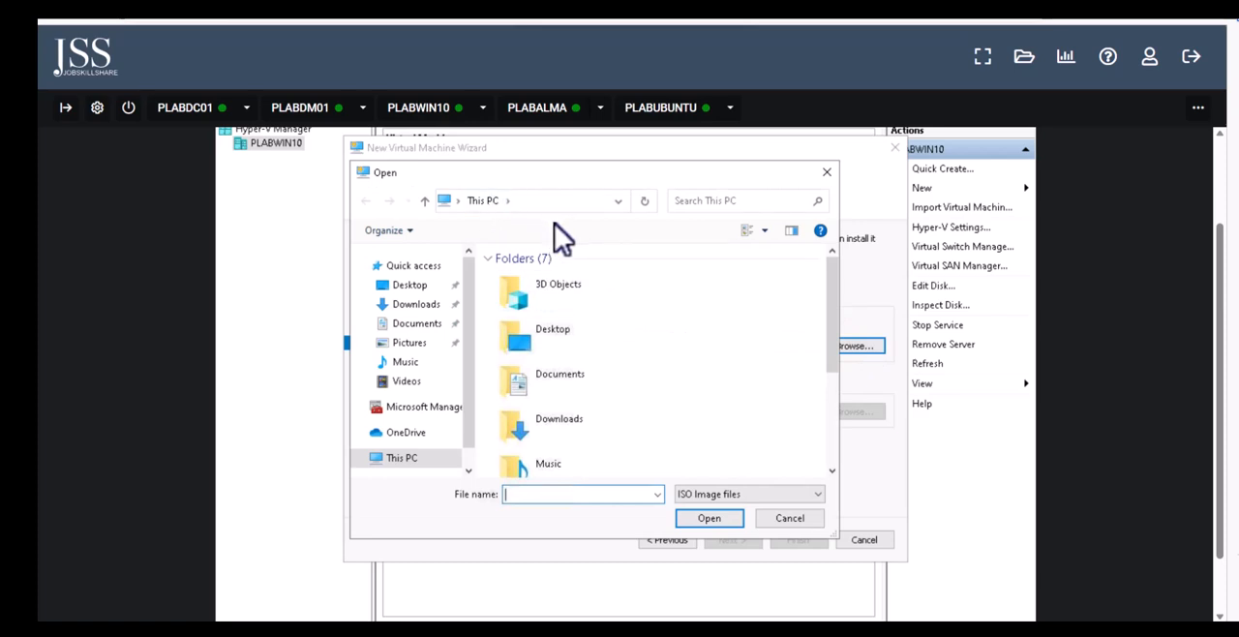
click(556, 201)
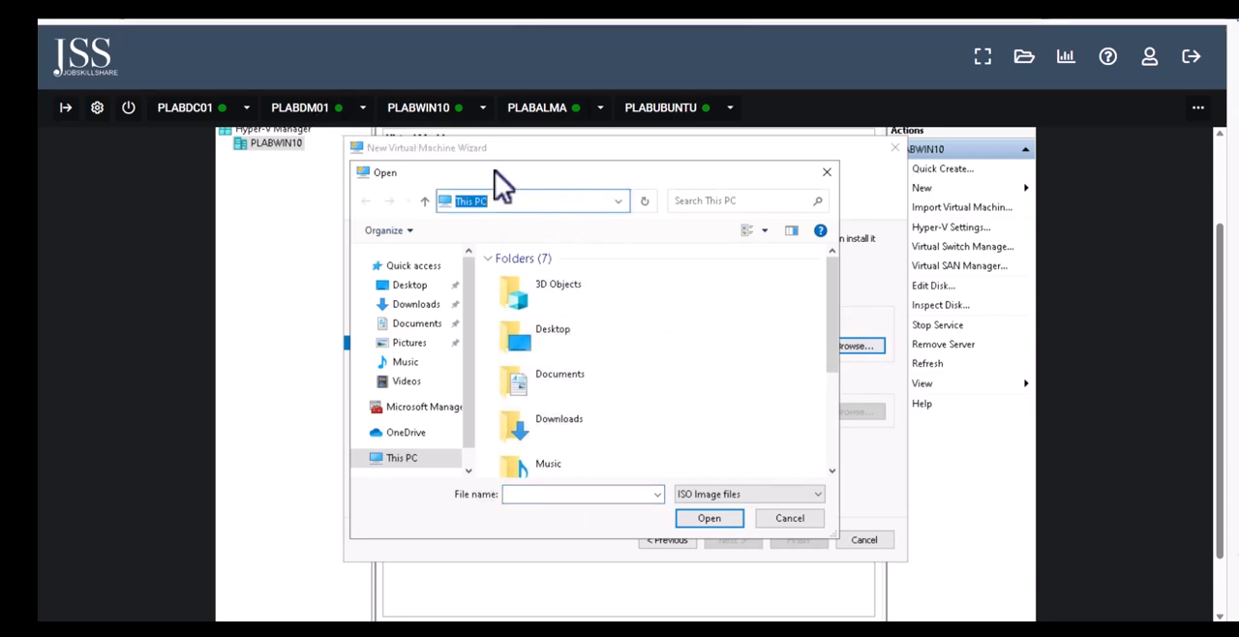
text(\\plabdm01\)
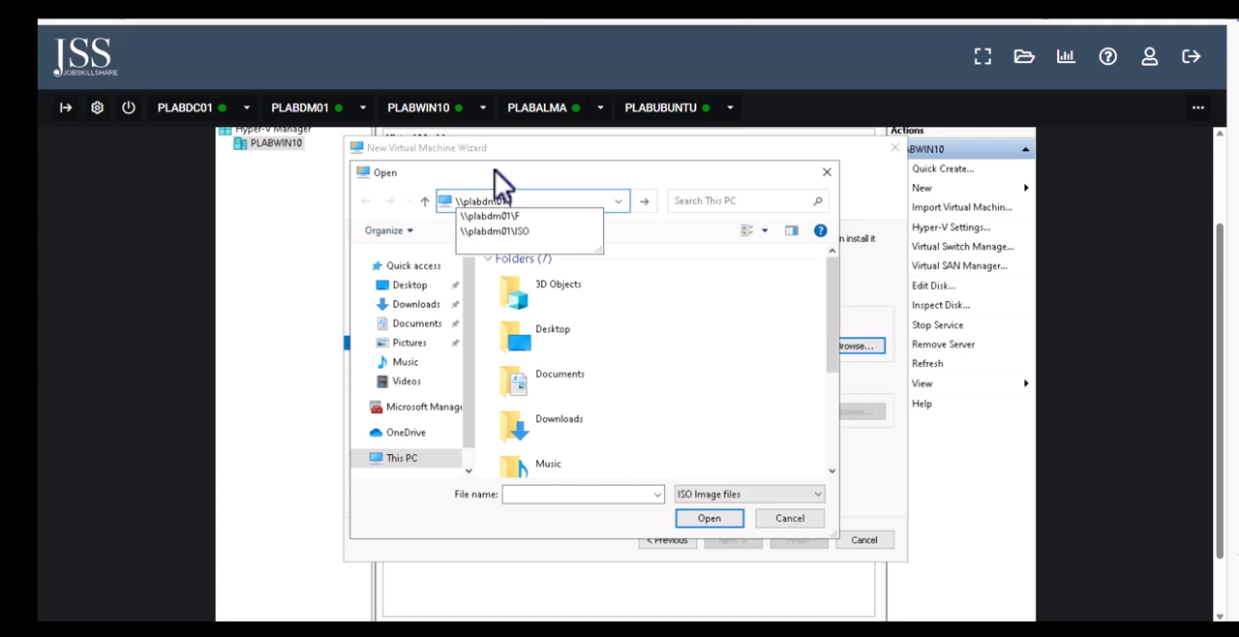
click(517, 233)
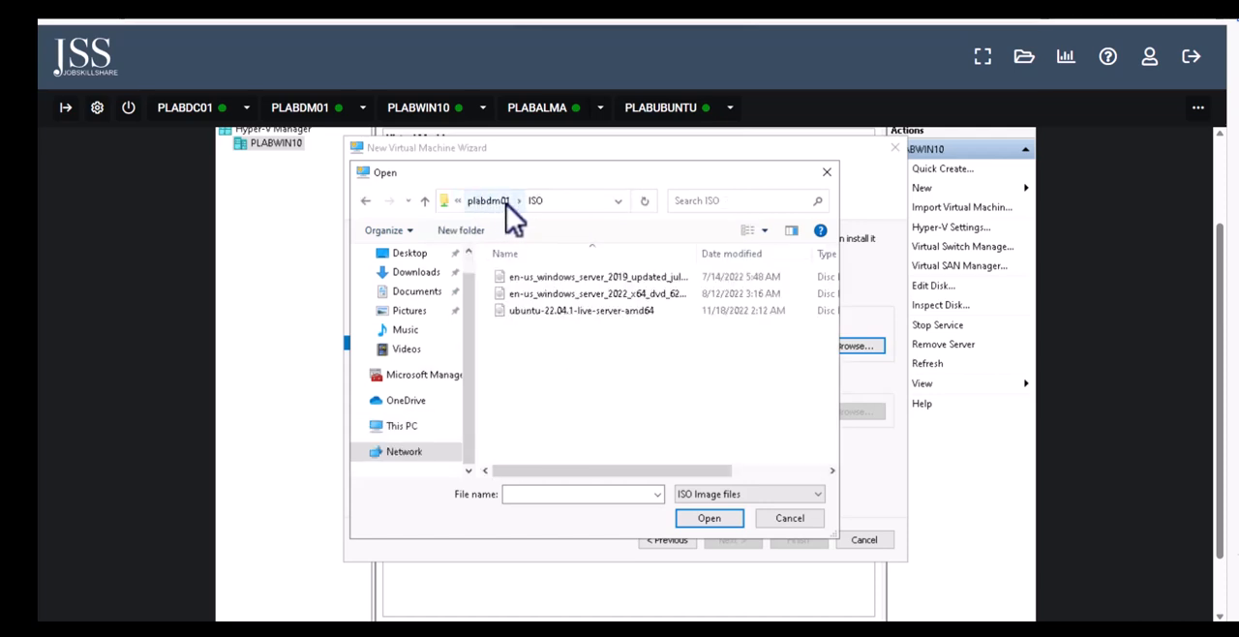
Select the en-us_windows_server_2022_x64 ISO as the installation image and finish creating the virtual machine
click(555, 204)
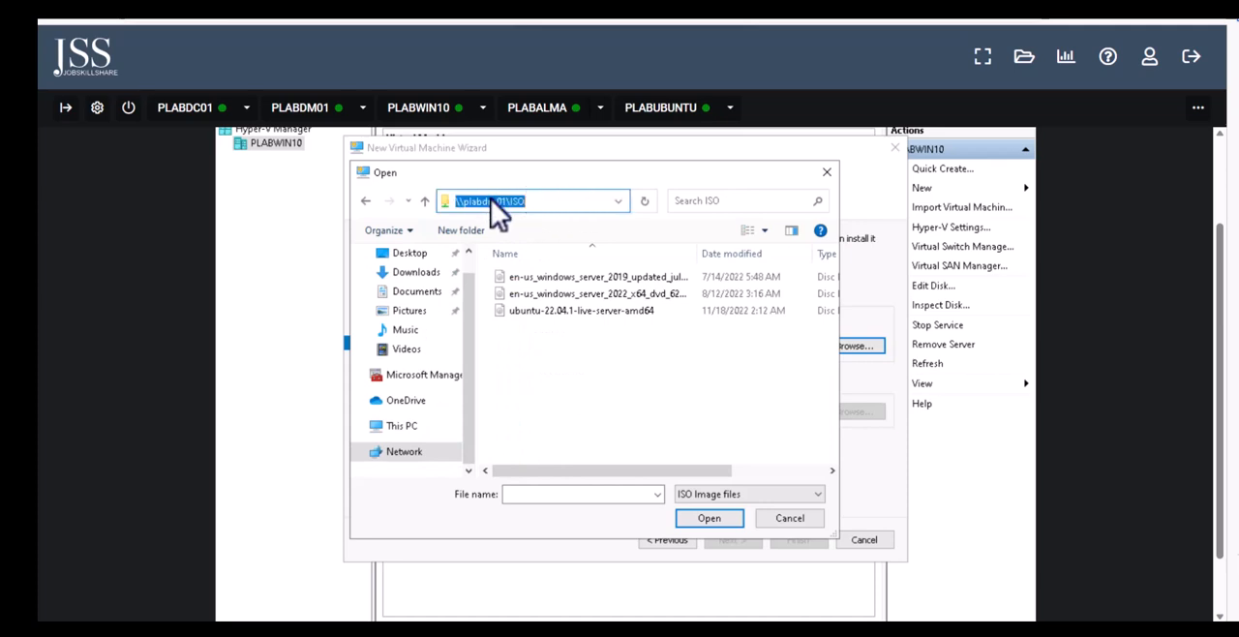
click(511, 202)
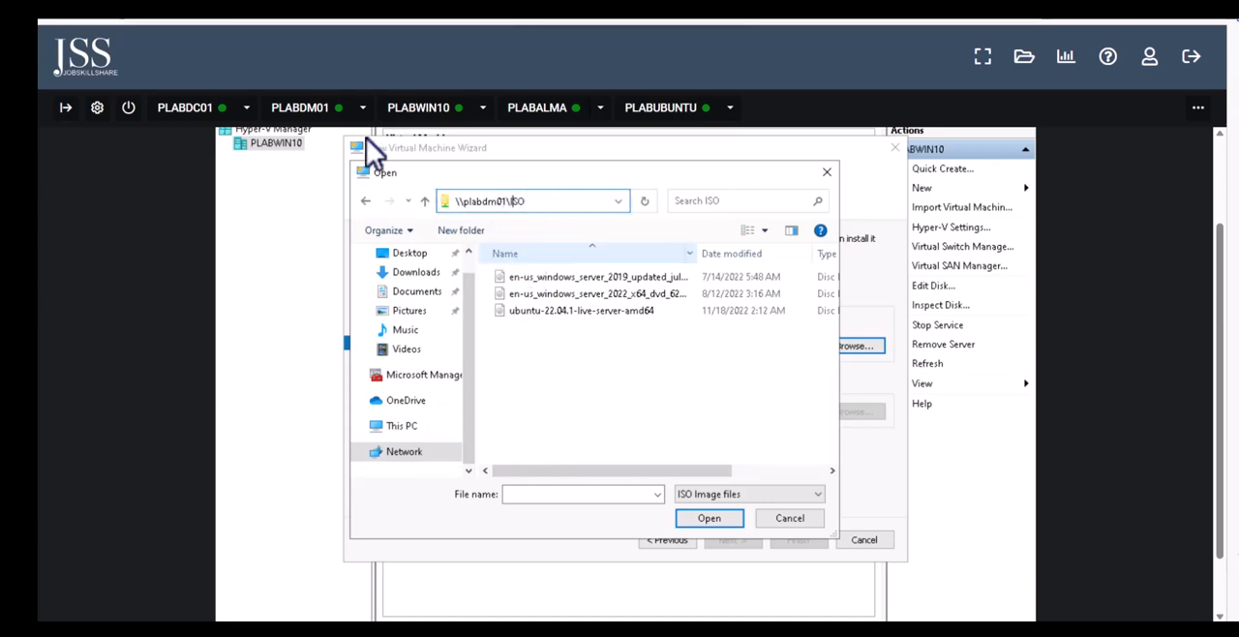
double_click(605, 295)
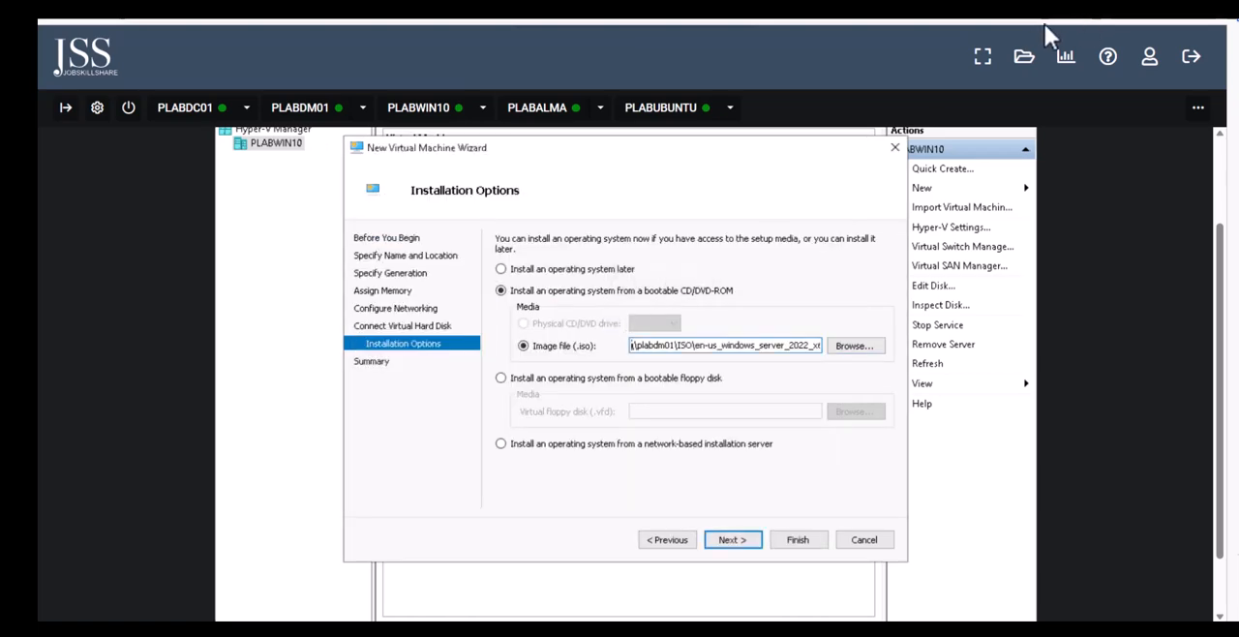
click(730, 542)
click(810, 538)
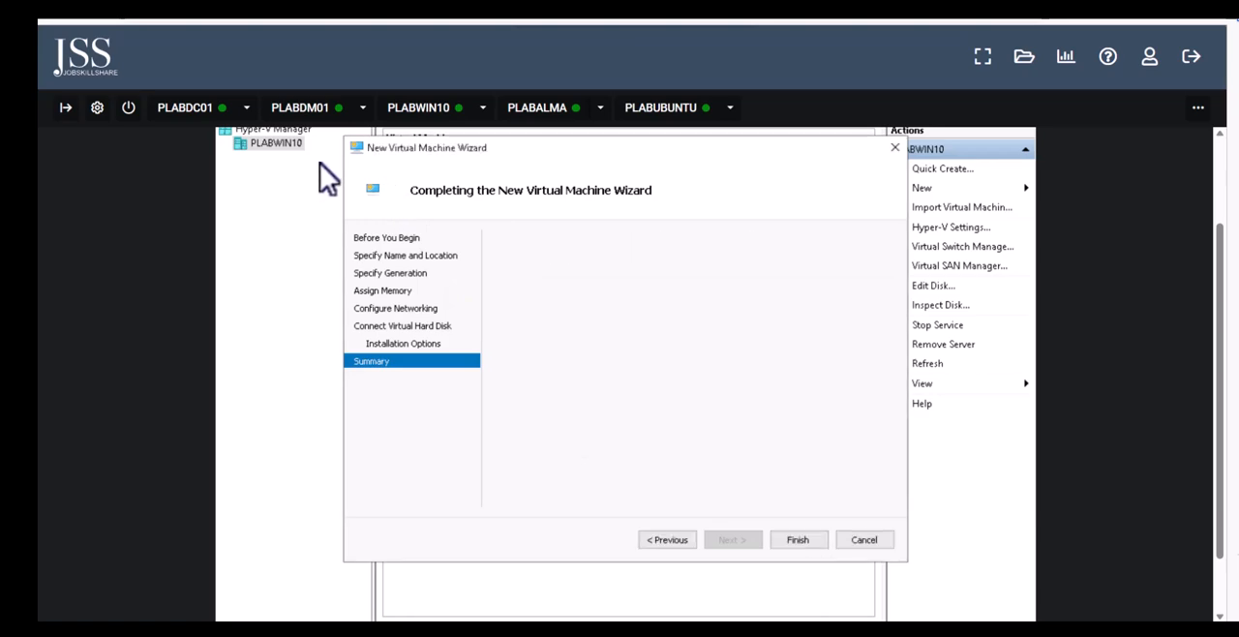
Set the number of virtual processors for the Win2022Core virtual machine to 2 and save the settings
right_click(409, 179)
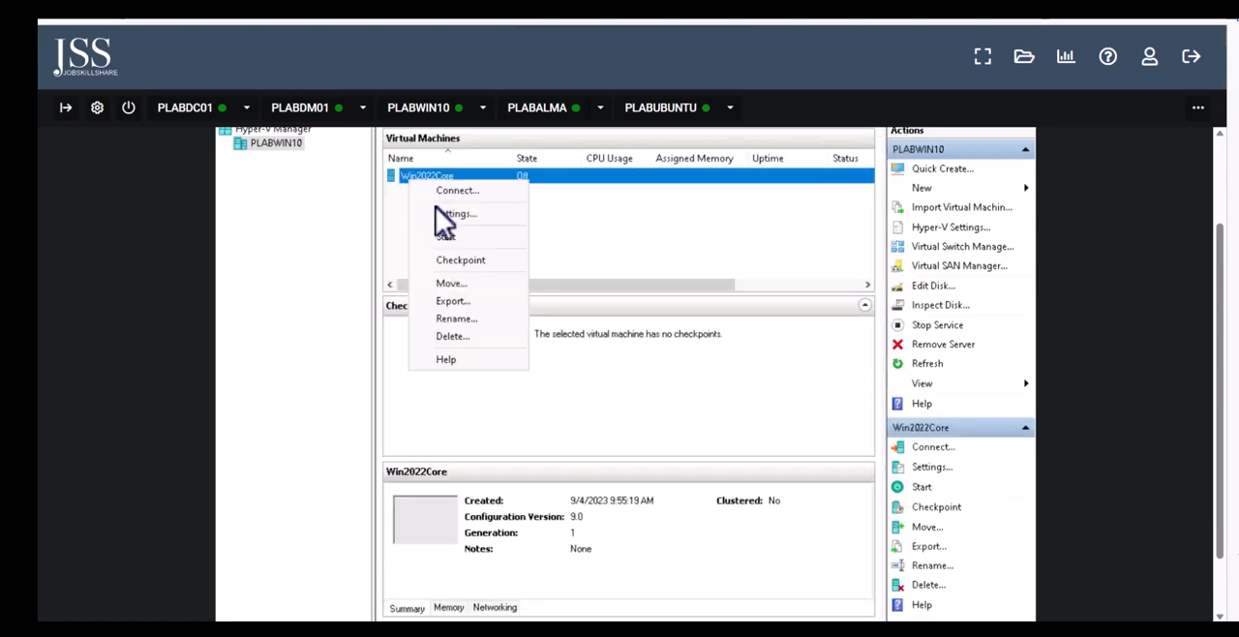
click(439, 214)
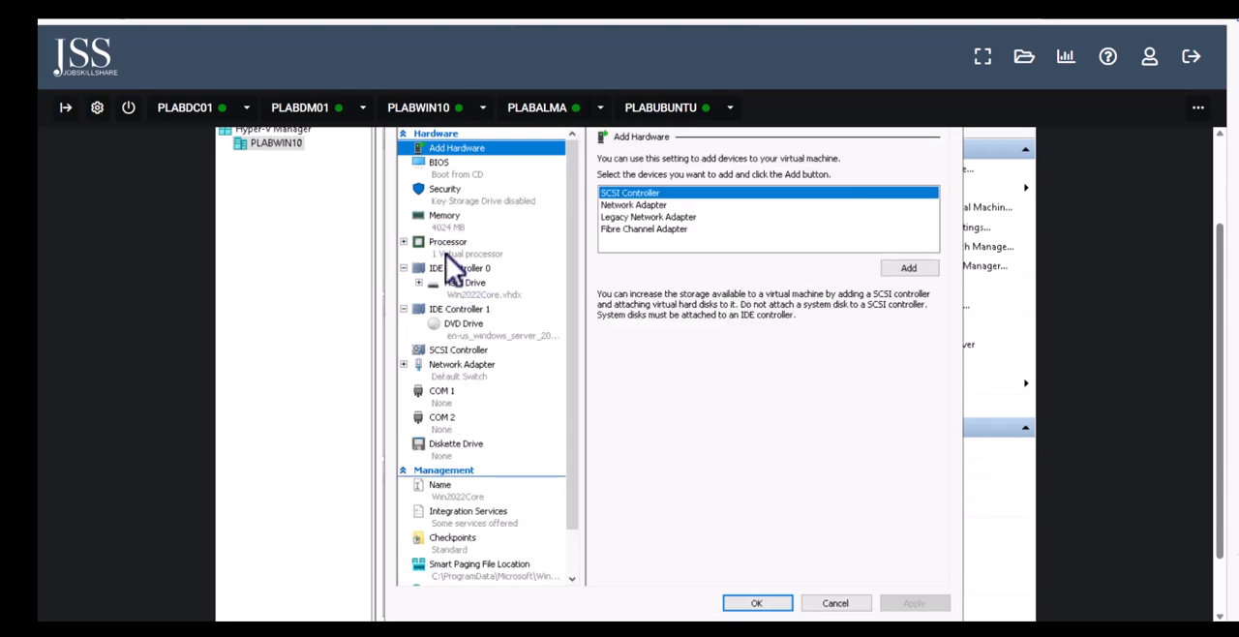
click(446, 251)
click(777, 184)
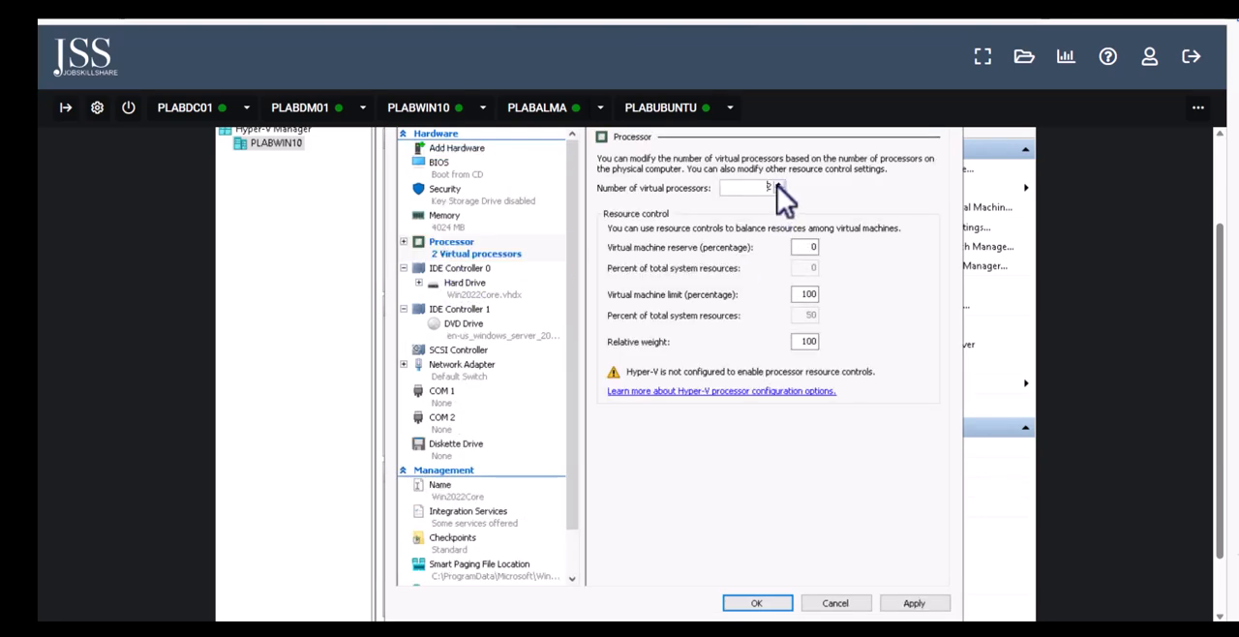
click(914, 603)
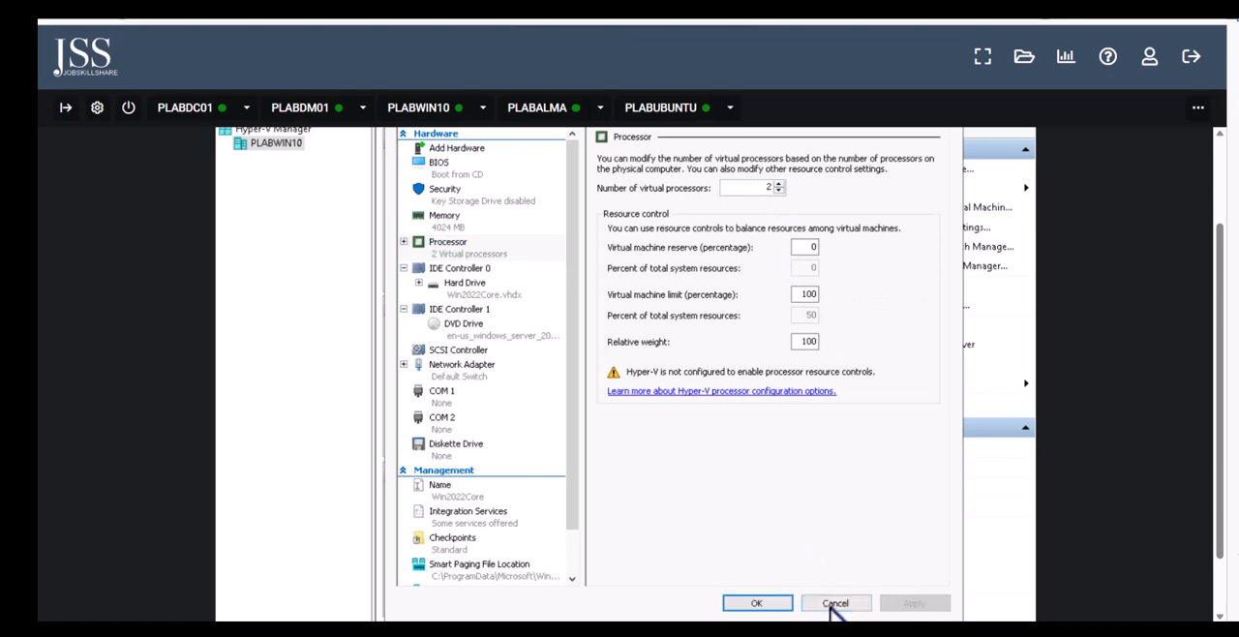
click(756, 603)
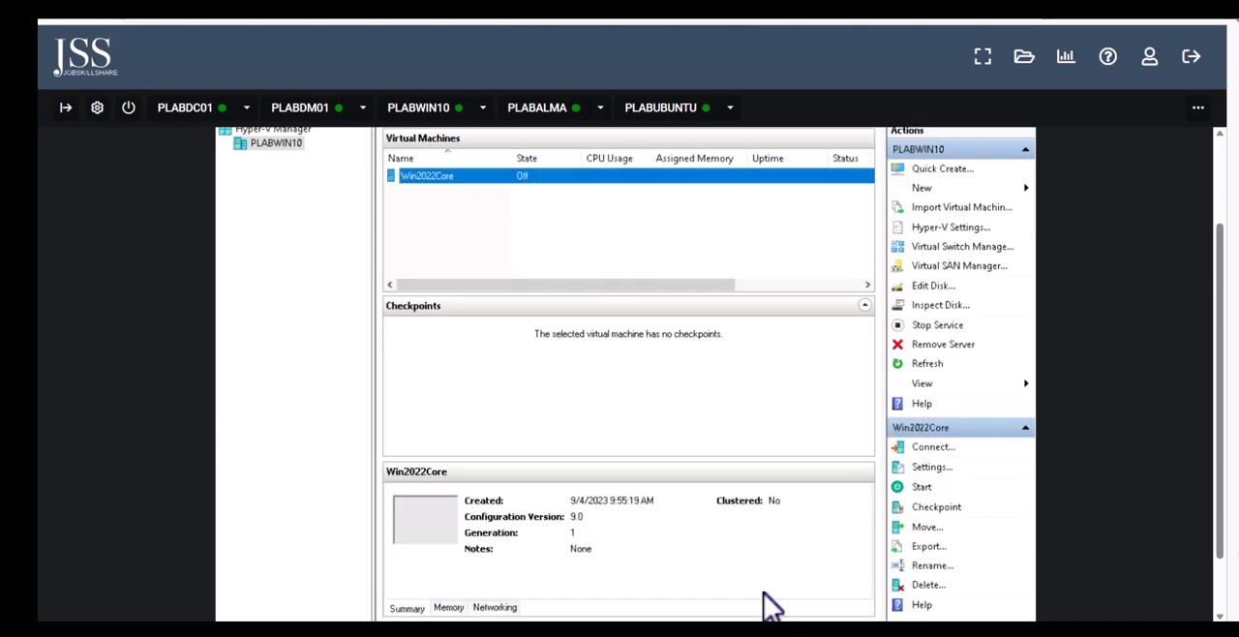
Start the Win2022Core virtual machine
right_click(422, 180)
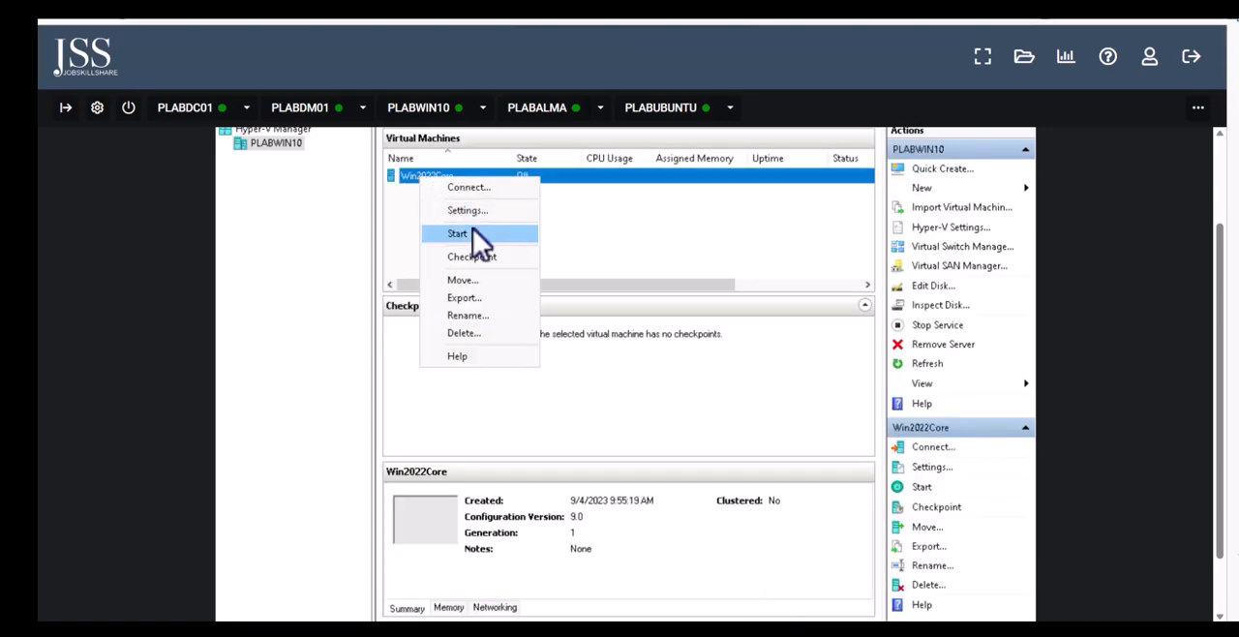
click(470, 257)
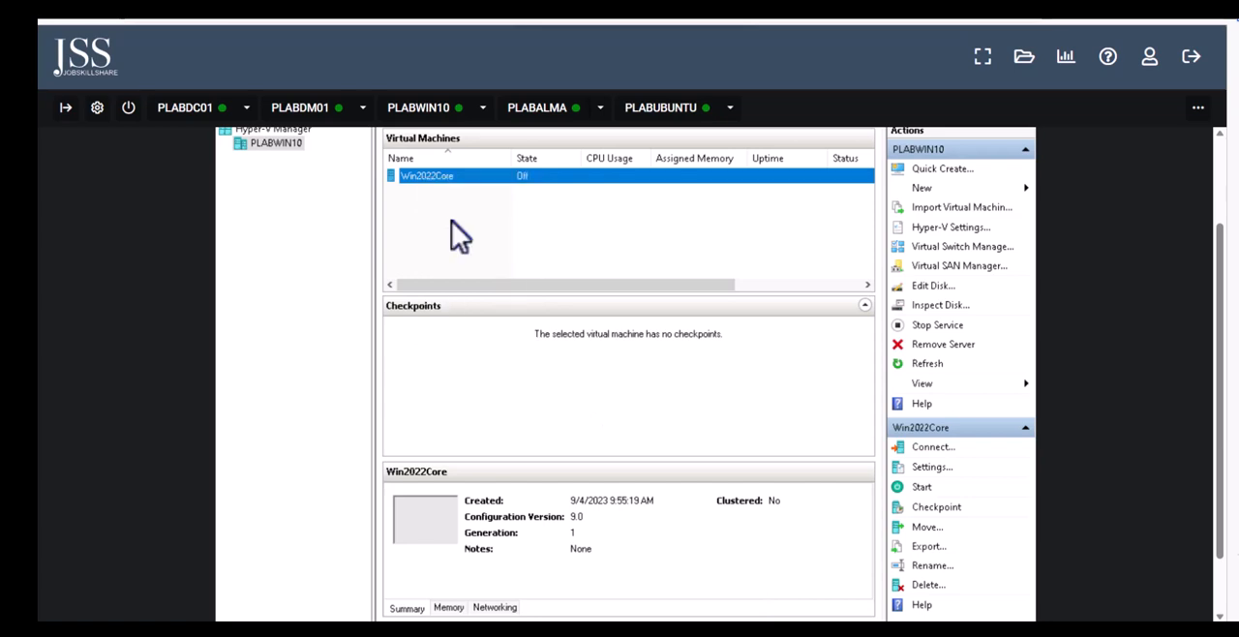
scroll(1226, 358, down, 1)
scroll(1225, 358, down, 2)
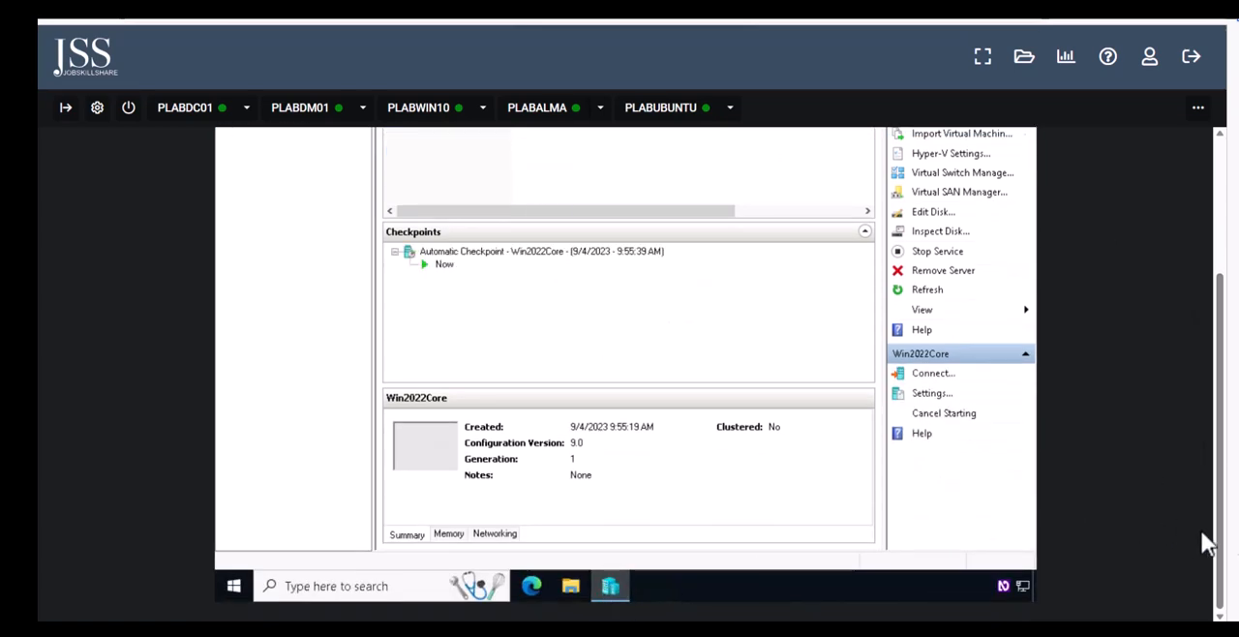
drag(1219, 551, 587, 385)
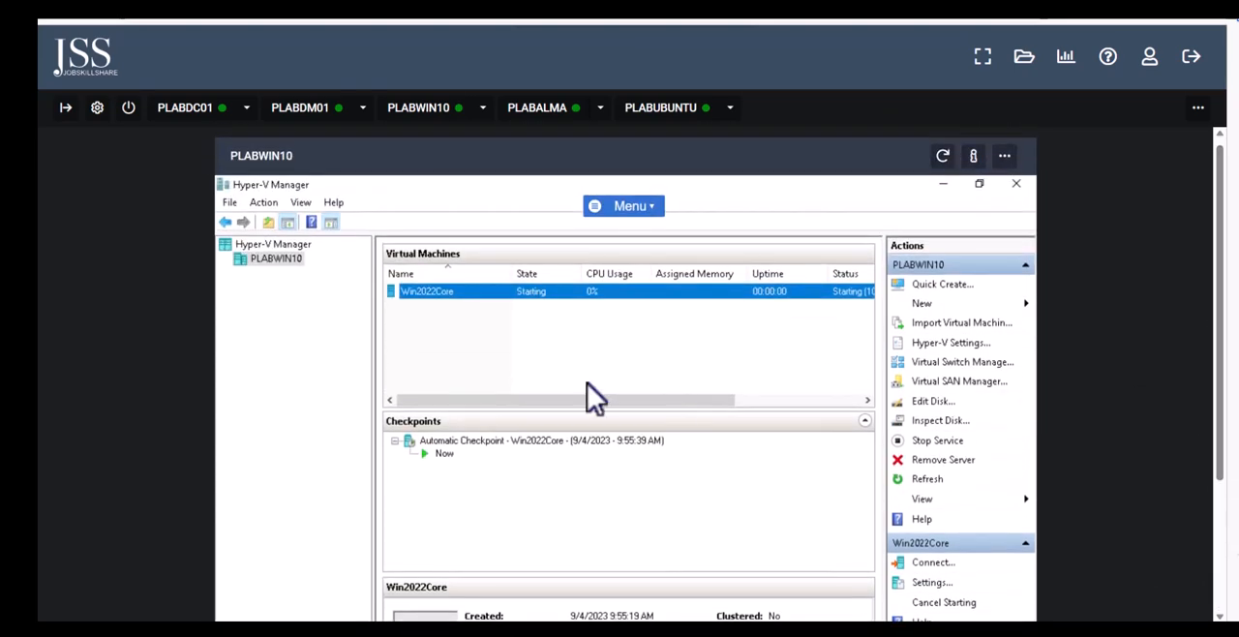
Connect to the Win2022Core virtual machine and maximize its connection window to show the operating system setup
right_click(418, 294)
click(449, 302)
drag(1223, 291, 678, 581)
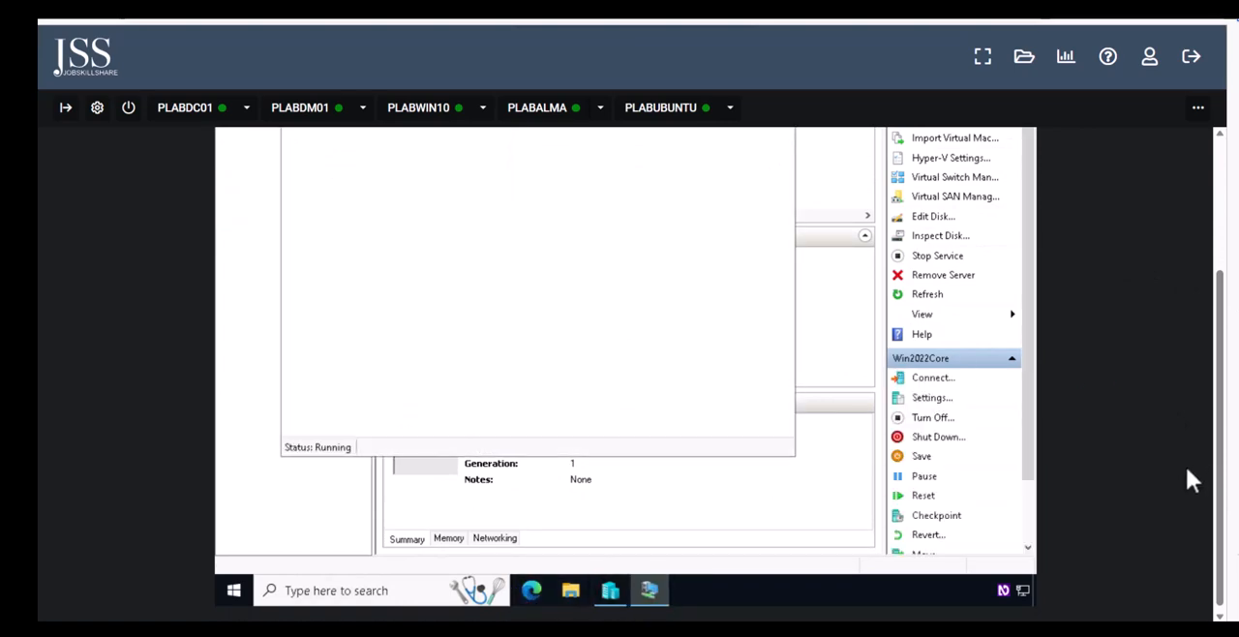
drag(1222, 484, 1196, 399)
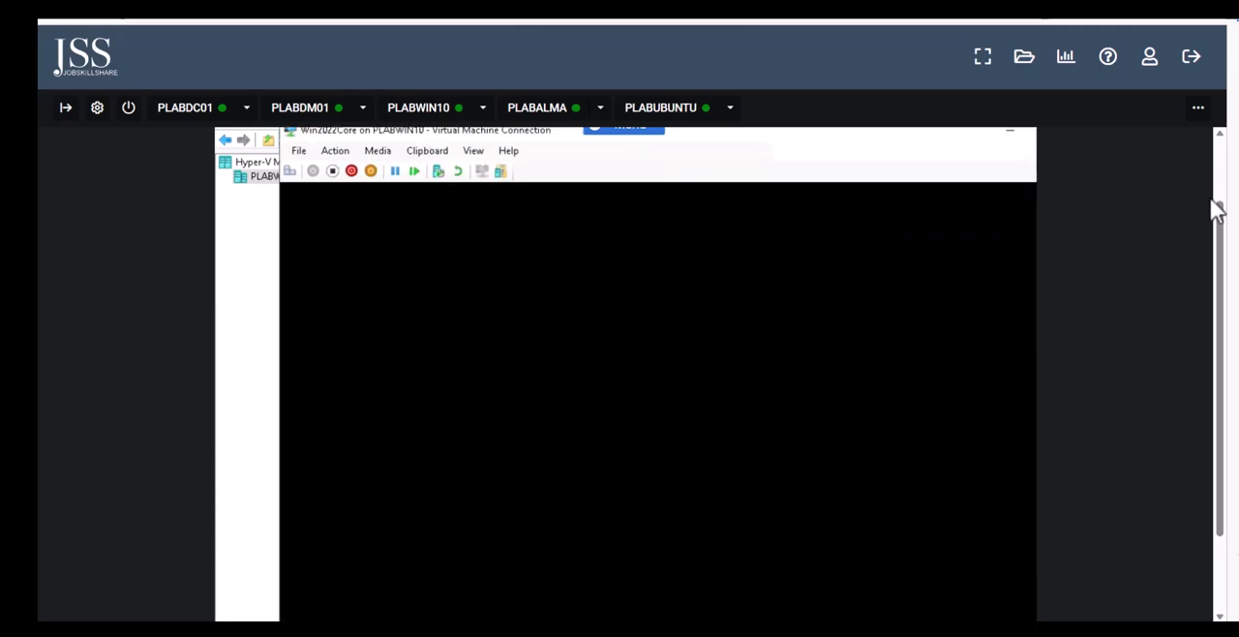
drag(1211, 221, 1223, 296)
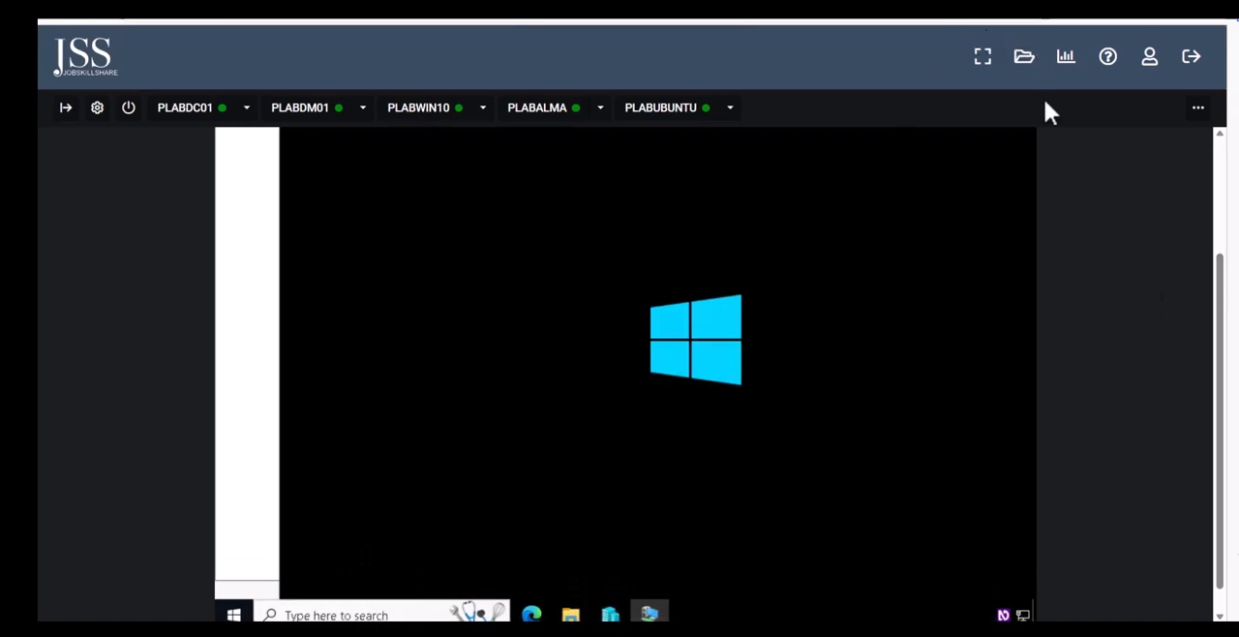
drag(1220, 291, 1081, 225)
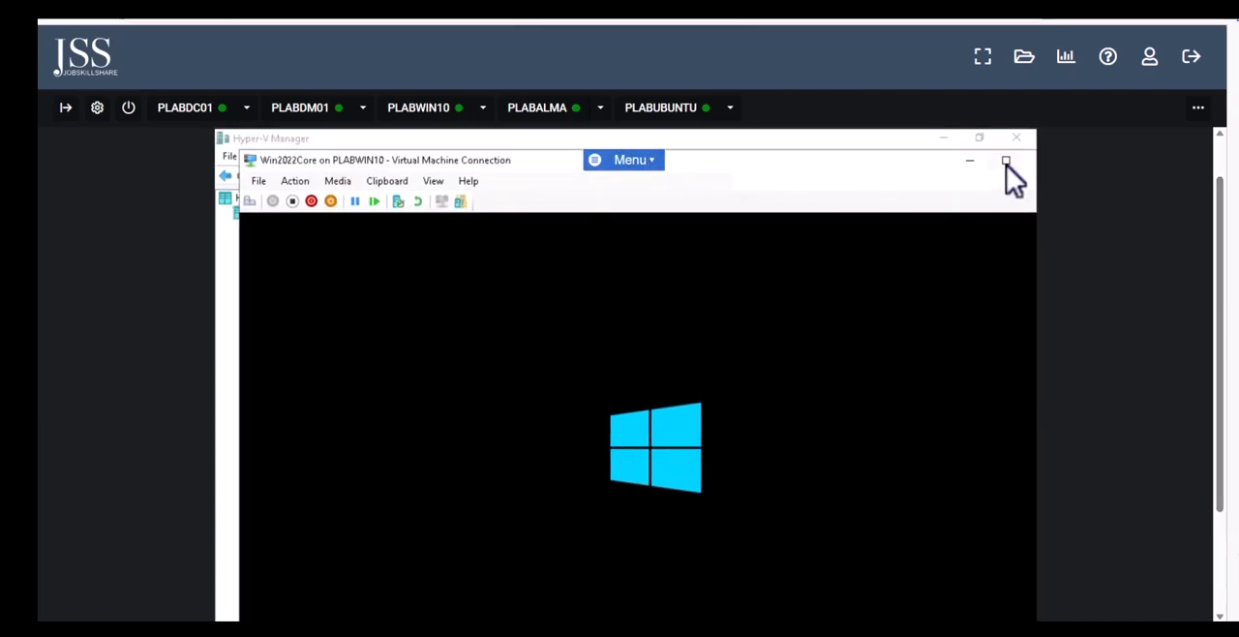
click(1006, 162)
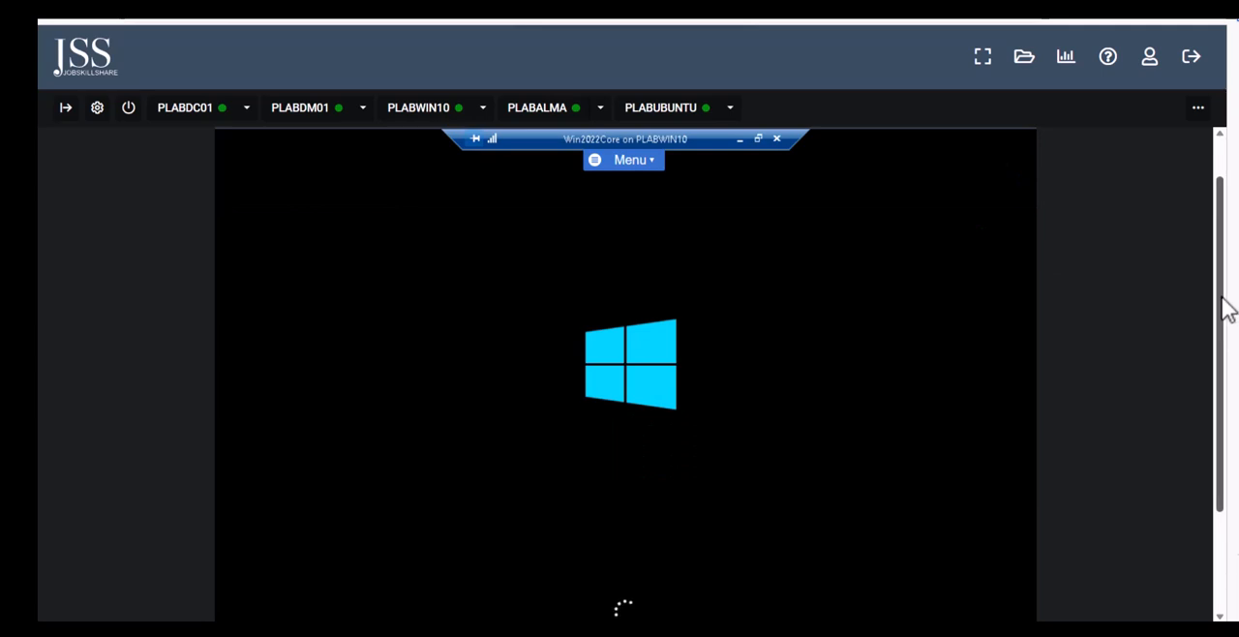
drag(1225, 310, 1186, 412)
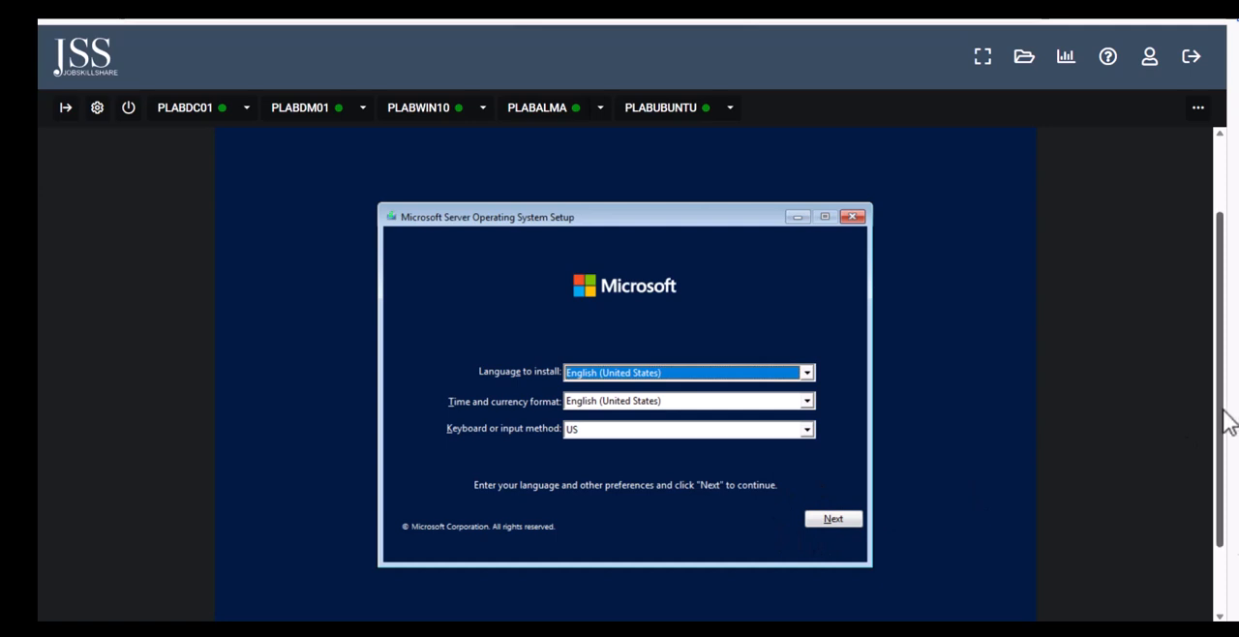
mouse_move(1223, 410)
mouse_down()
mouse_move(1210, 458)
mouse_move(1200, 414)
mouse_up()
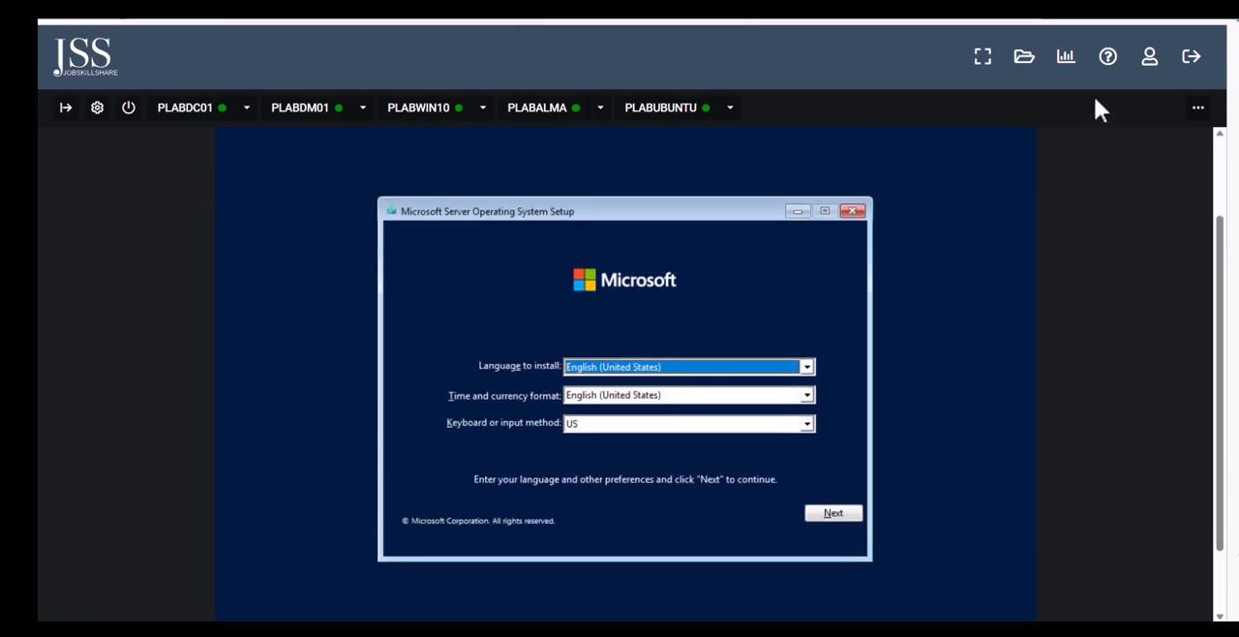
Start the server installation with English (United States) as language and format and the US keyboard layout
click(833, 514)
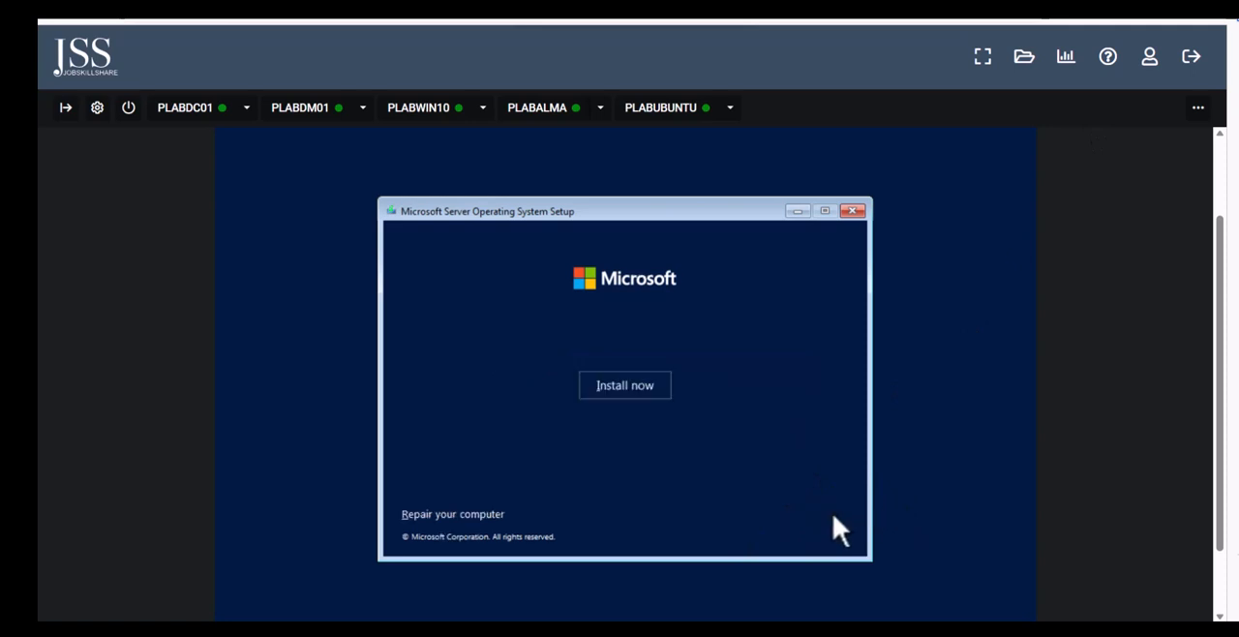
click(613, 387)
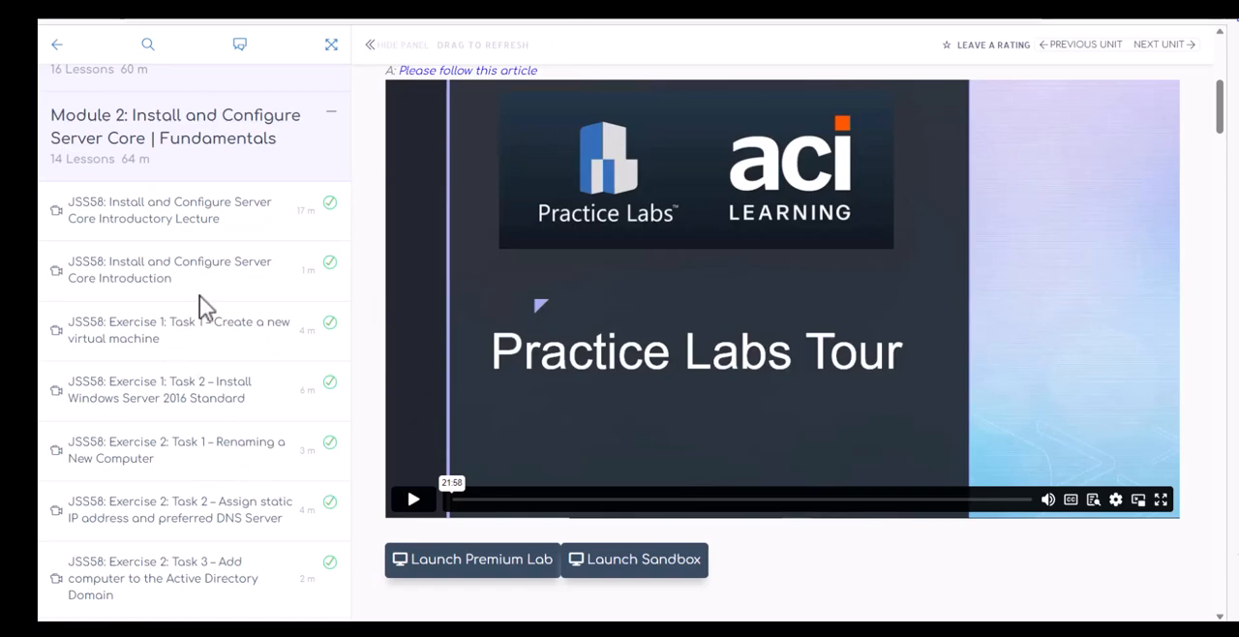
click(616, 9)
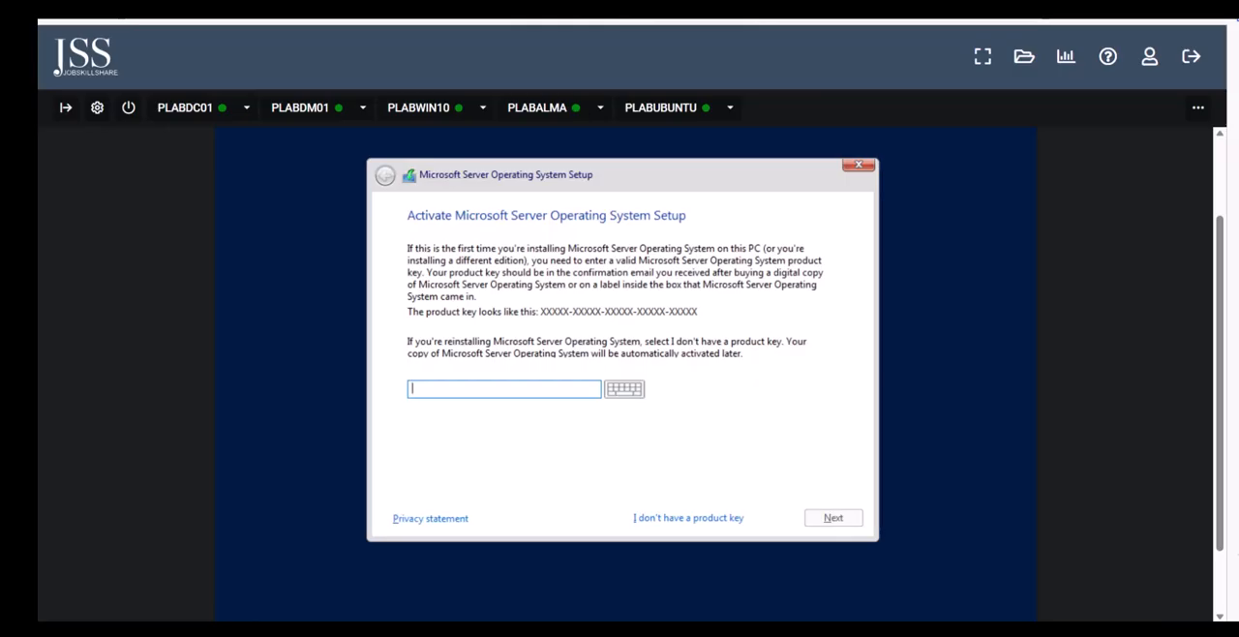
Continue setup without a product key and choose Windows Server 2022 Datacenter, the edition without Desktop Experience
click(703, 518)
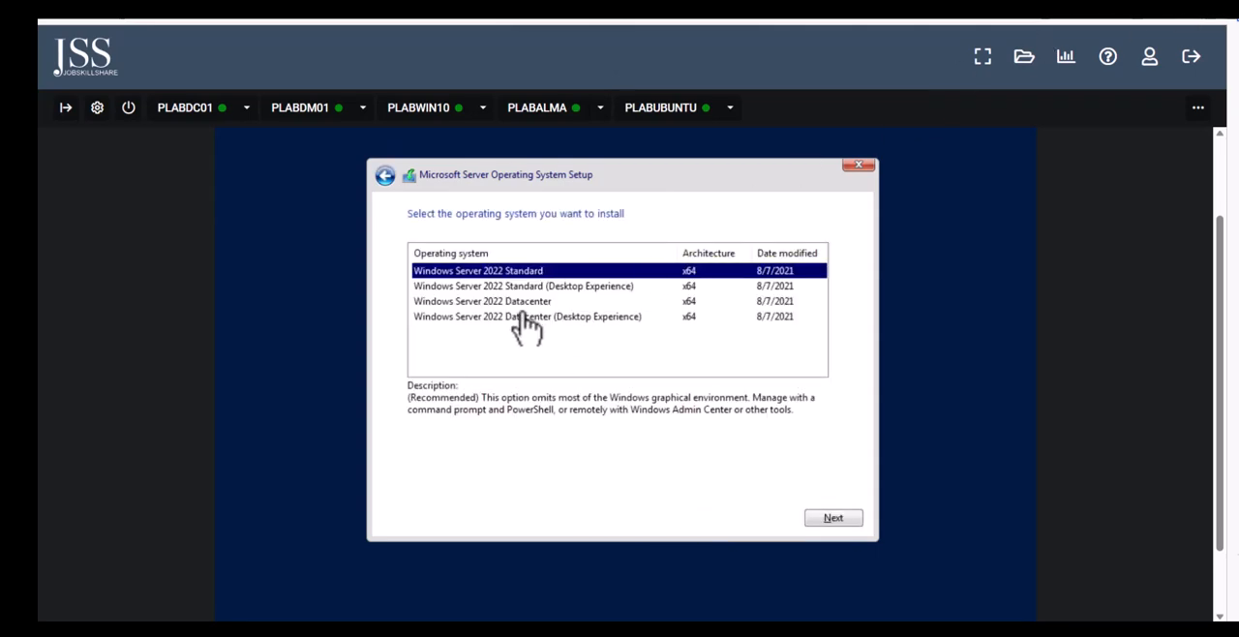
click(523, 302)
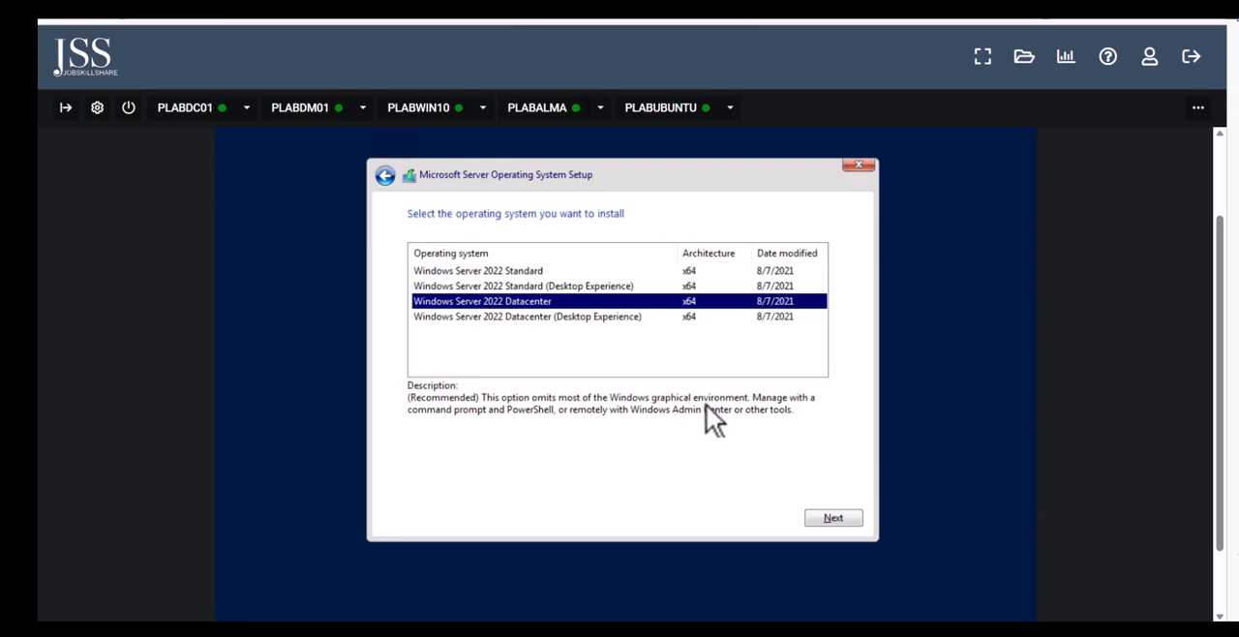
click(851, 515)
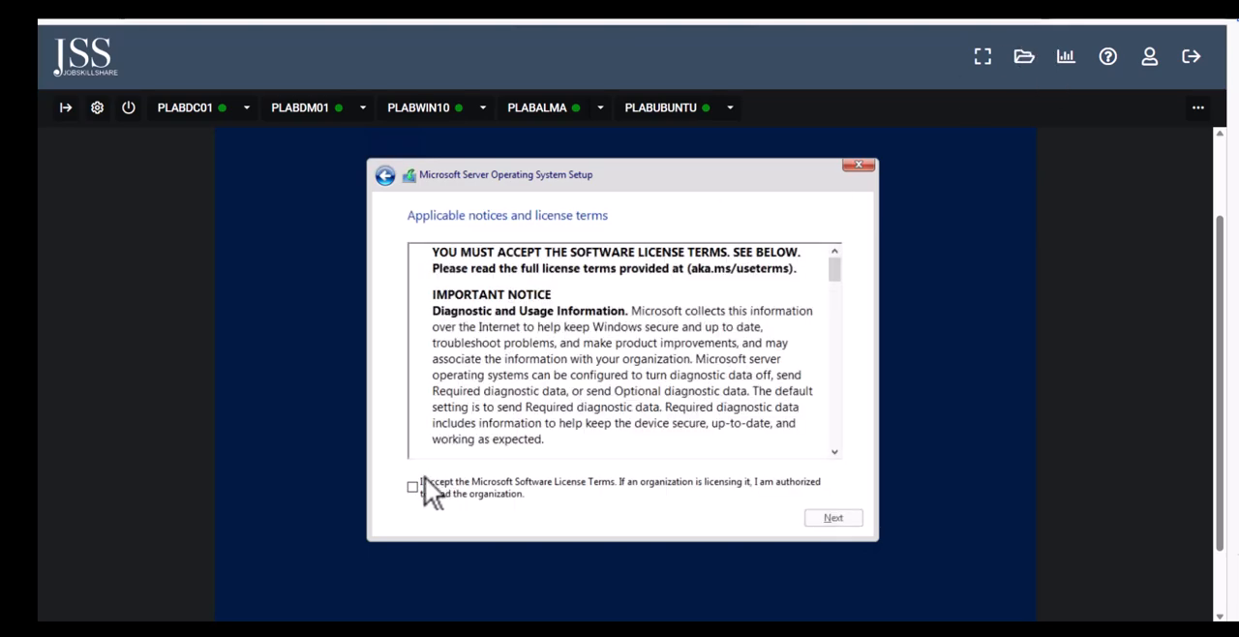
Accept the license terms and install the operating system on the unallocated space of Drive 0
click(414, 487)
click(834, 522)
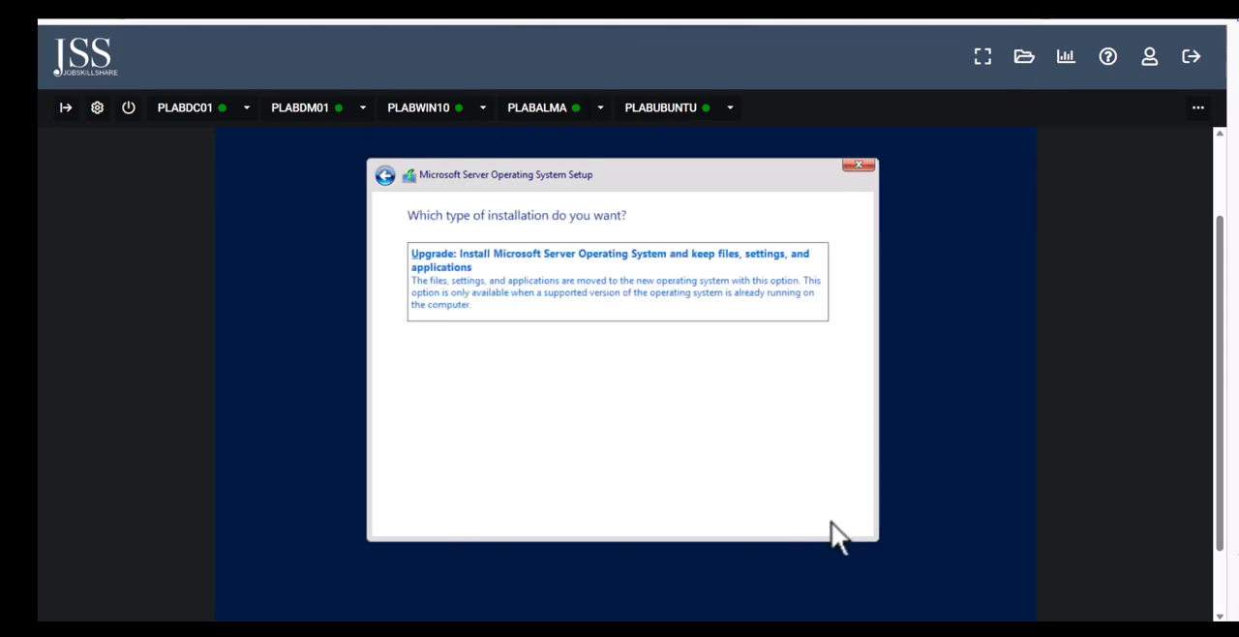
click(497, 343)
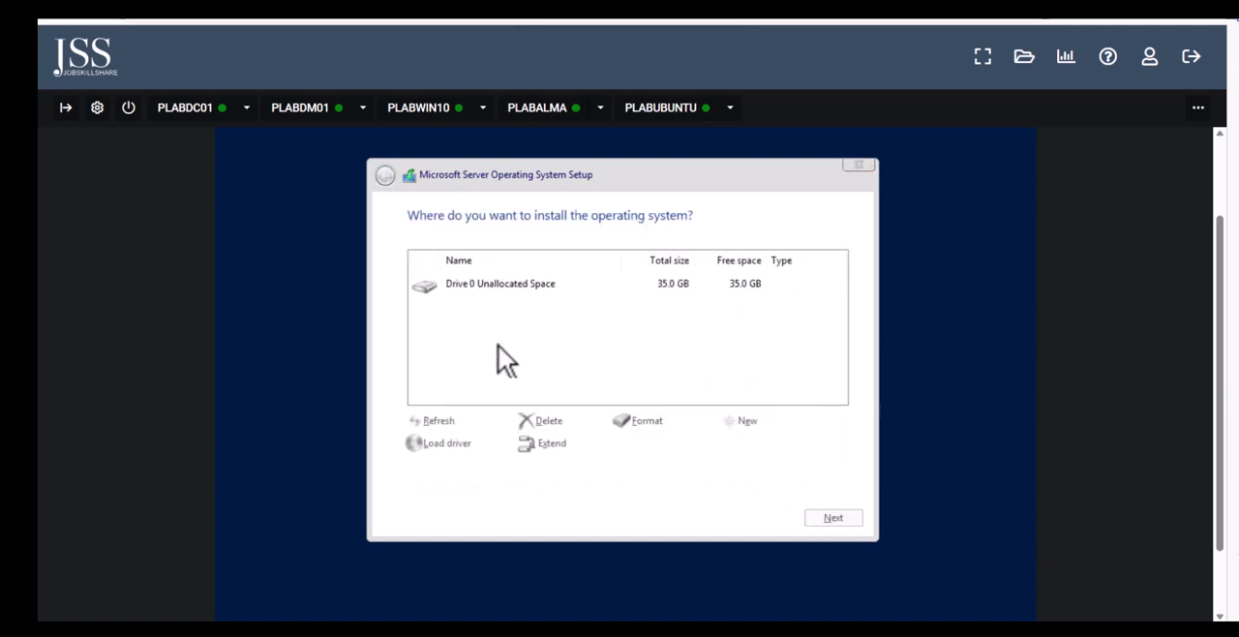
click(823, 525)
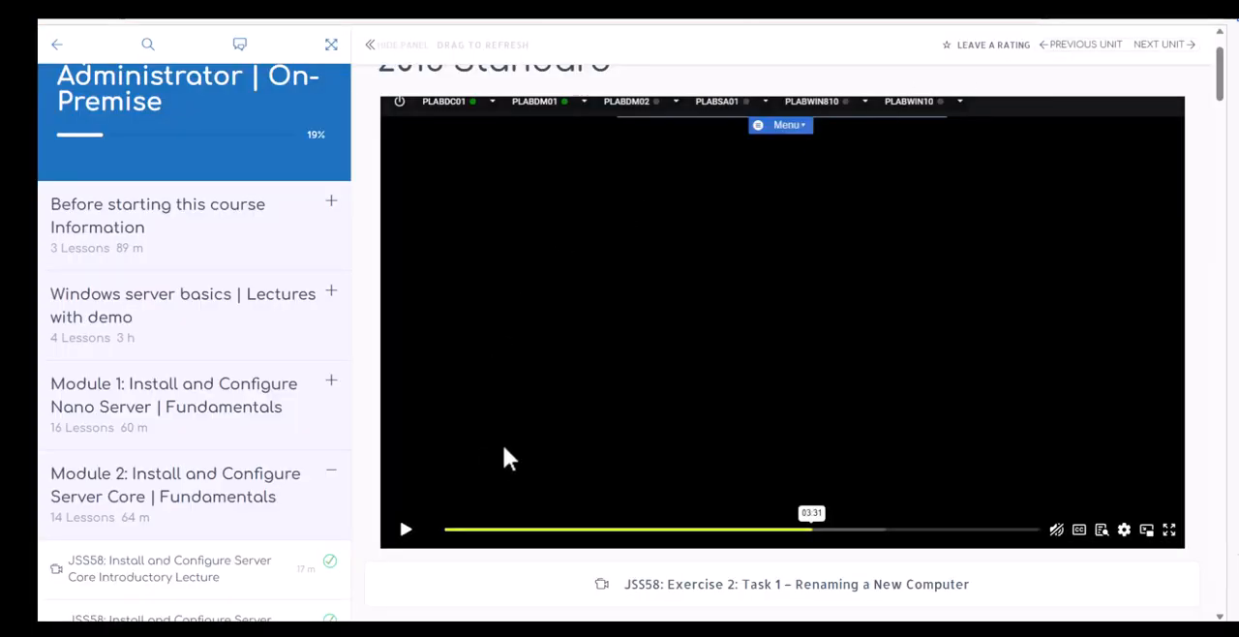
Read the title of the Exercise 1: Task 2 – Install Windows Server 2016 Standard lesson on the course page
scroll(539, 511, up, 2)
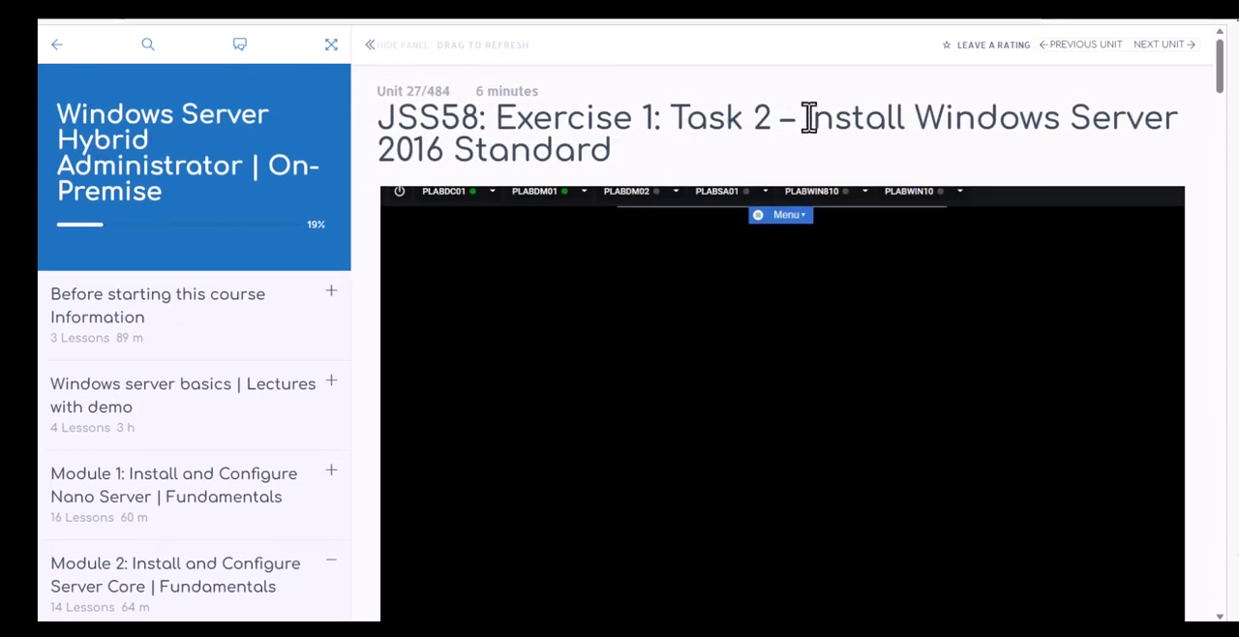
drag(808, 117, 874, 125)
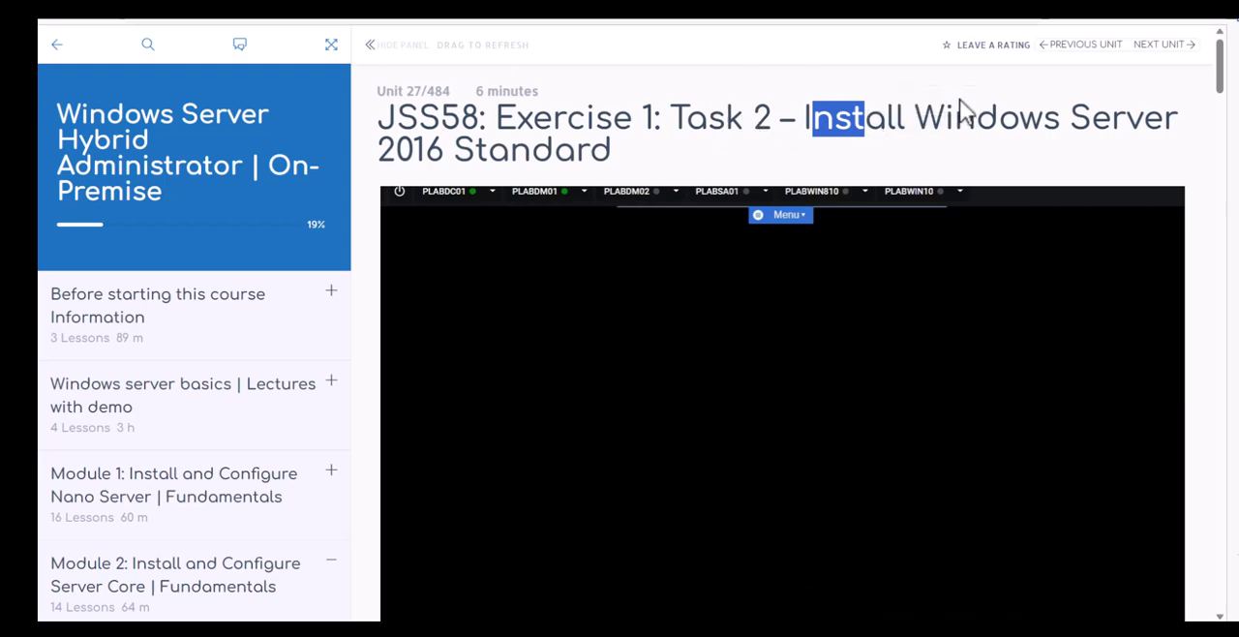
scroll(464, 165, down, 2)
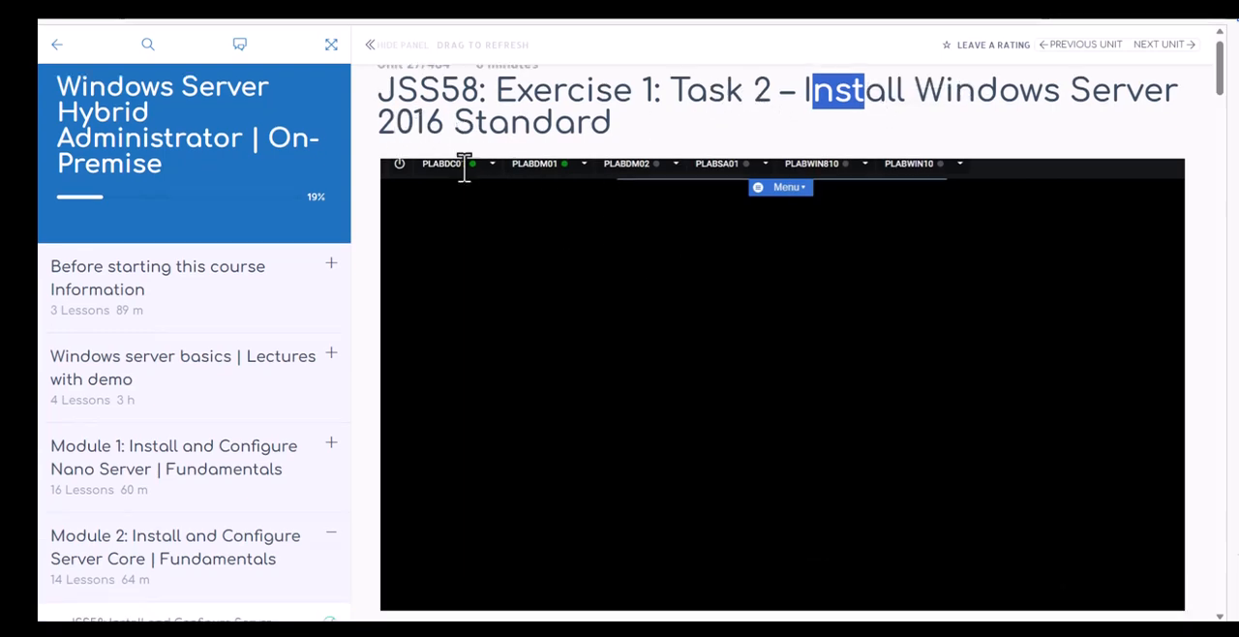
scroll(489, 135, up, 2)
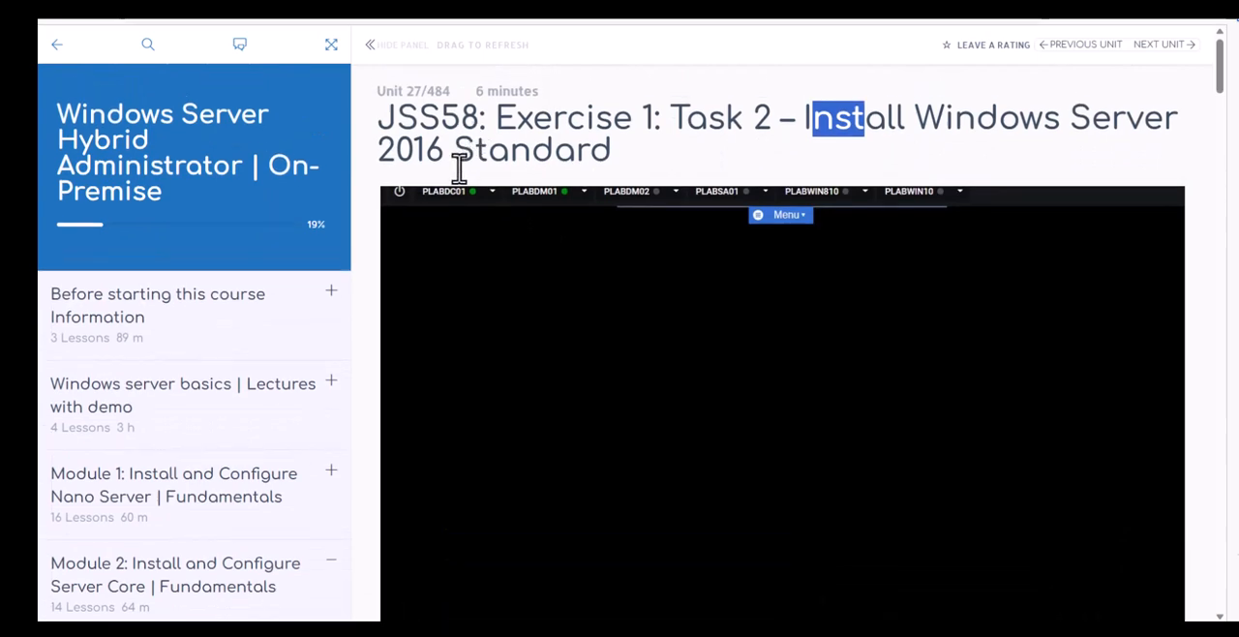
drag(454, 163, 620, 164)
Skip ahead in the lesson video to 05:00 and beyond, and look over the Module 2 lesson list
scroll(610, 208, down, 2)
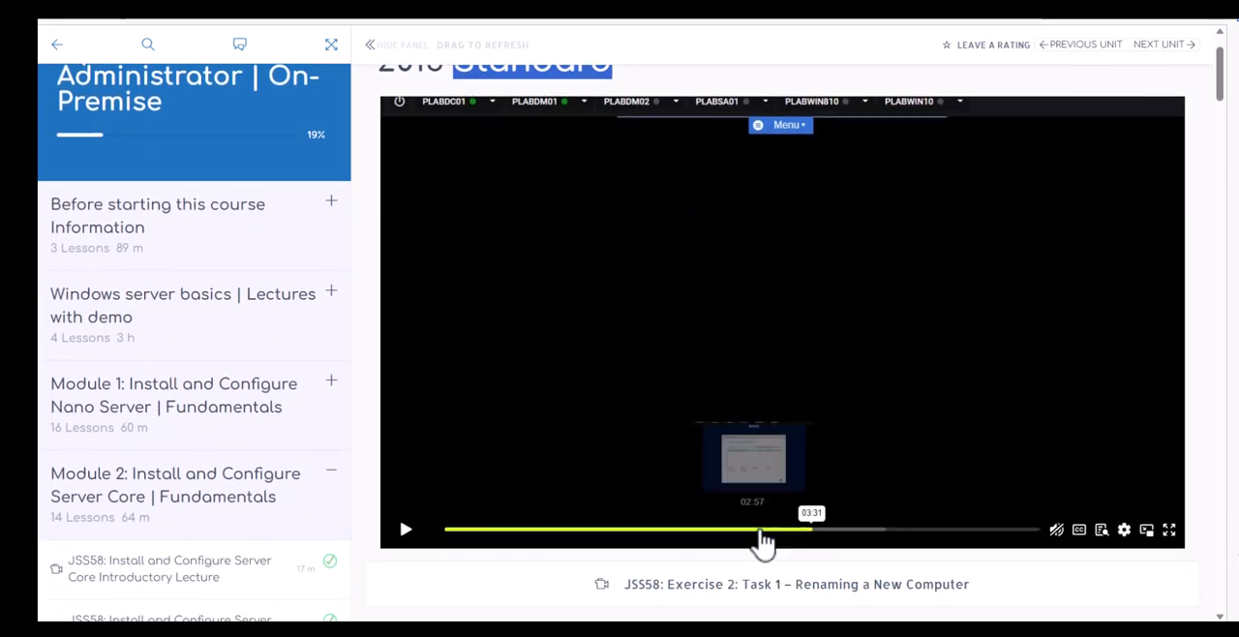
click(763, 532)
drag(762, 542, 938, 542)
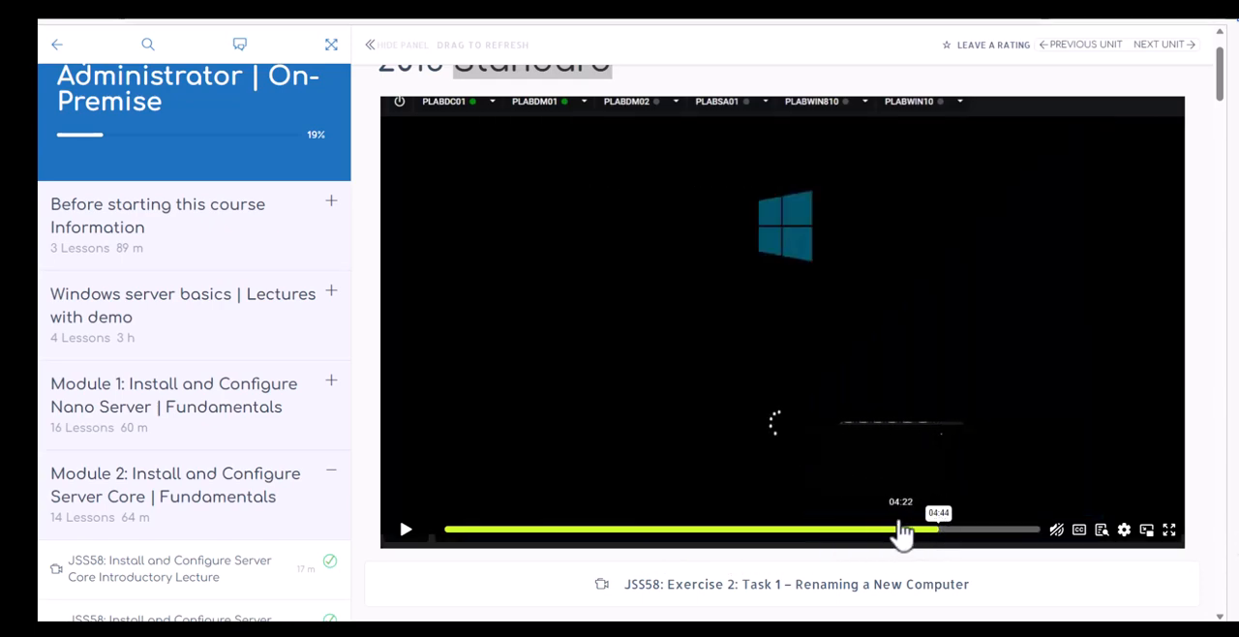
click(967, 529)
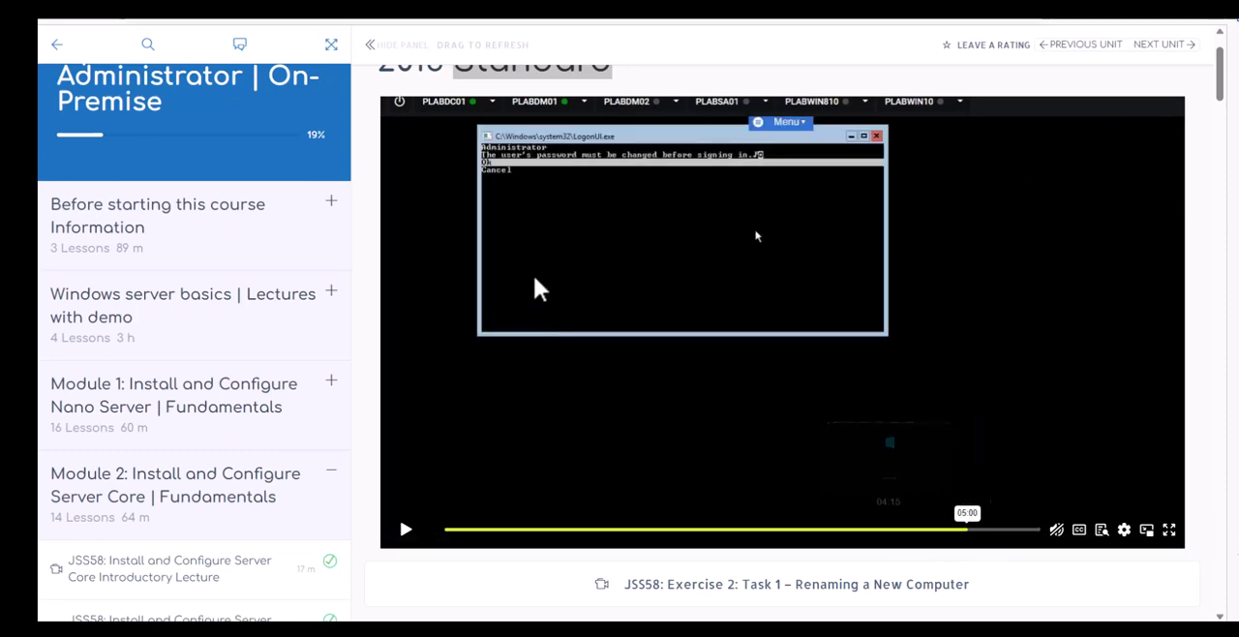
scroll(852, 388, up, 1)
scroll(871, 442, down, 1)
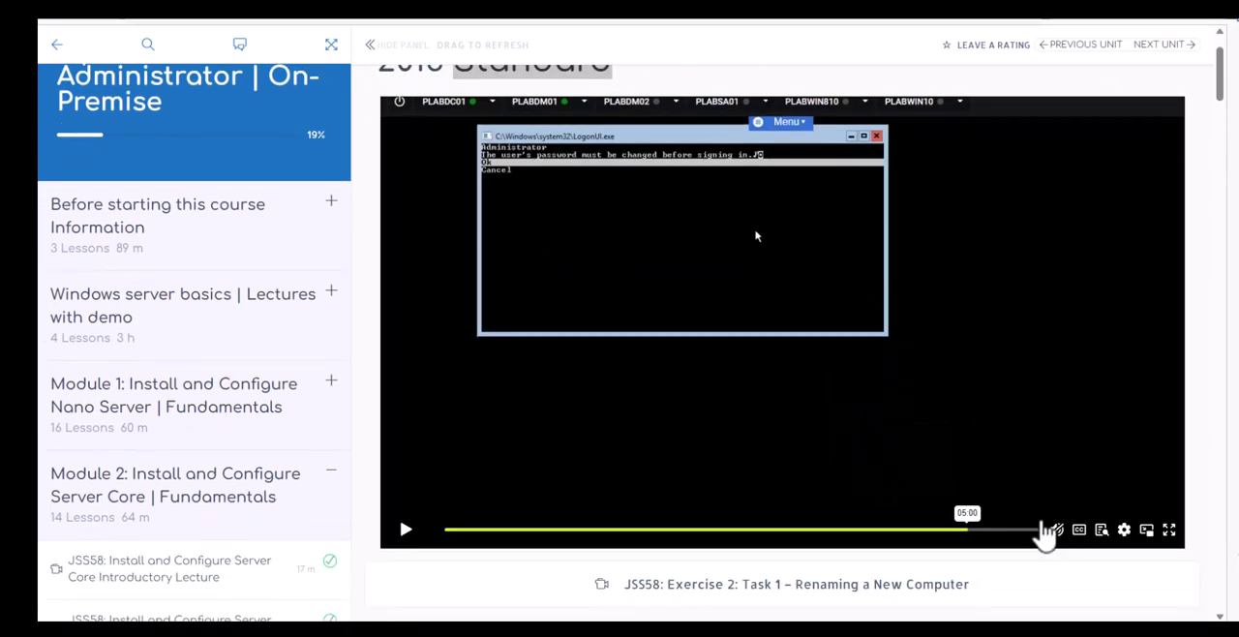
click(993, 530)
scroll(537, 450, down, 3)
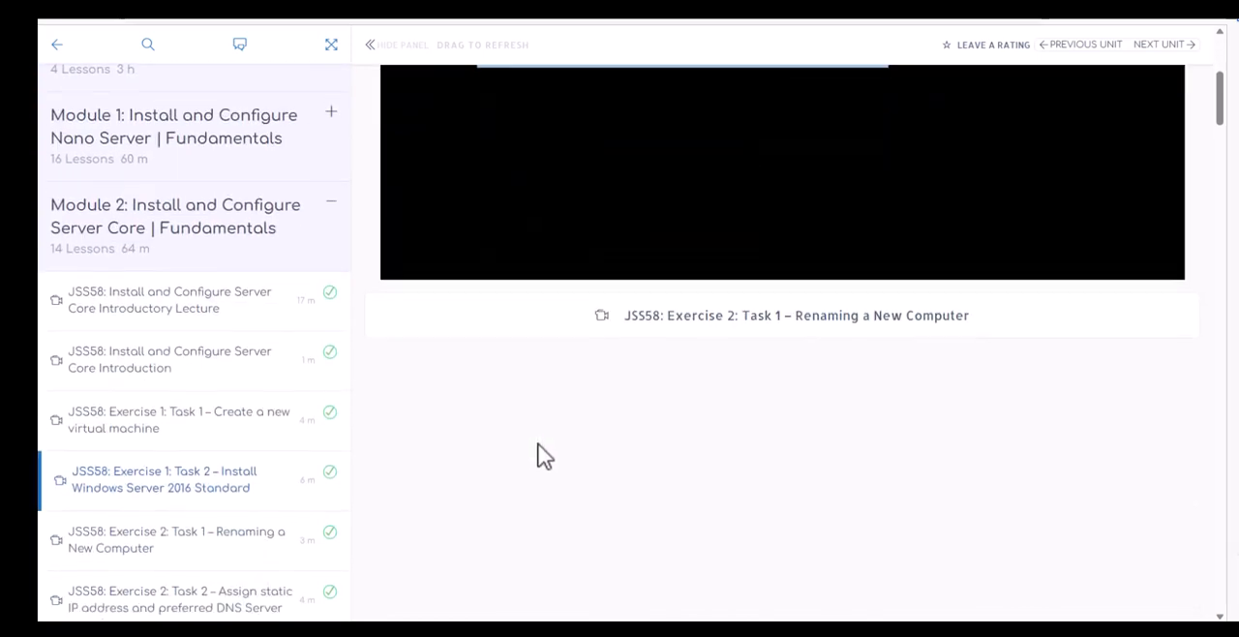
scroll(538, 450, down, 3)
scroll(271, 410, up, 2)
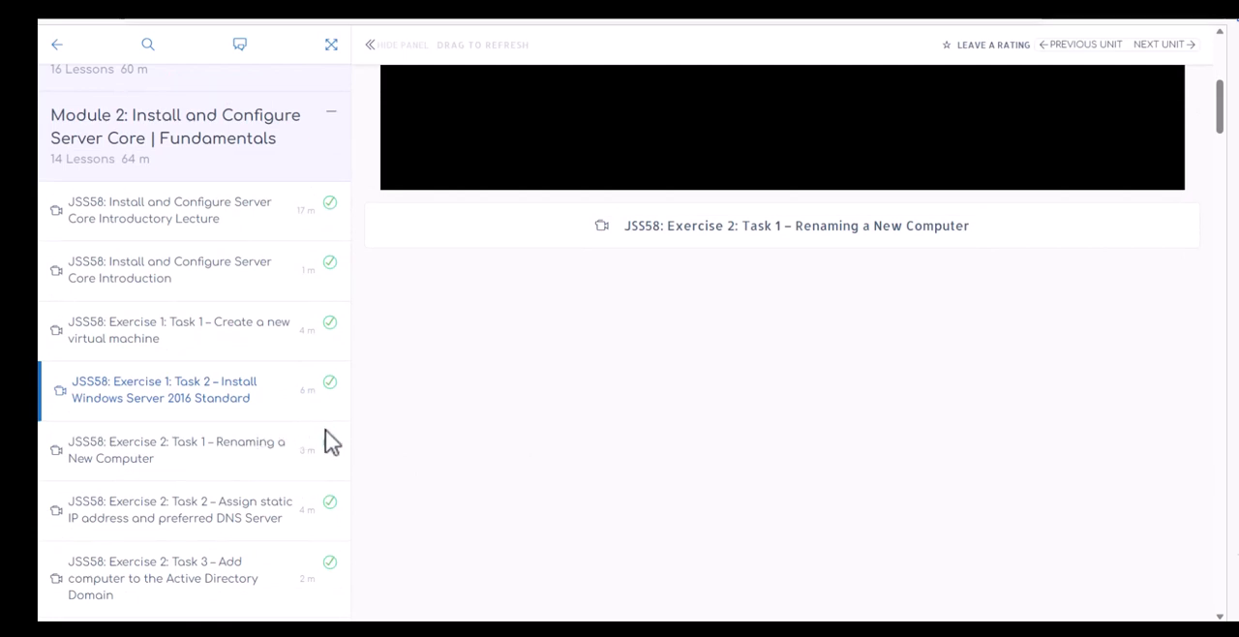
Review the remaining Module 2 Server Core lessons through the Windows server documentation lesson, and return to the Install Windows Server 2016 Standard video
scroll(222, 522, down, 3)
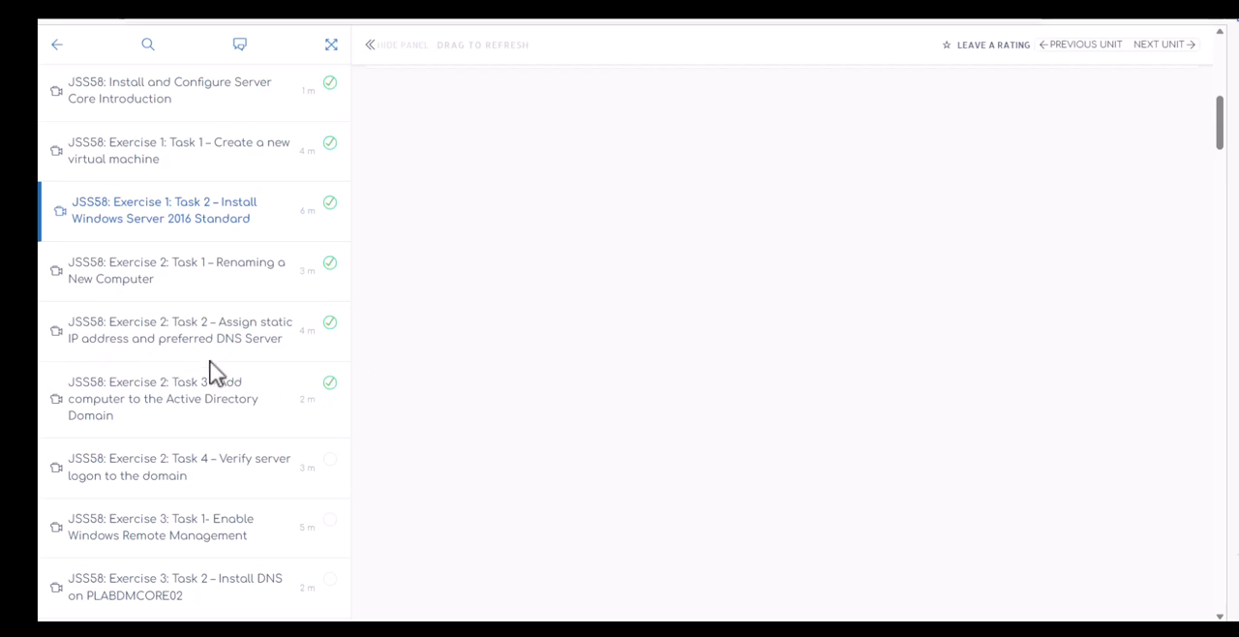
click(263, 351)
scroll(193, 445, down, 4)
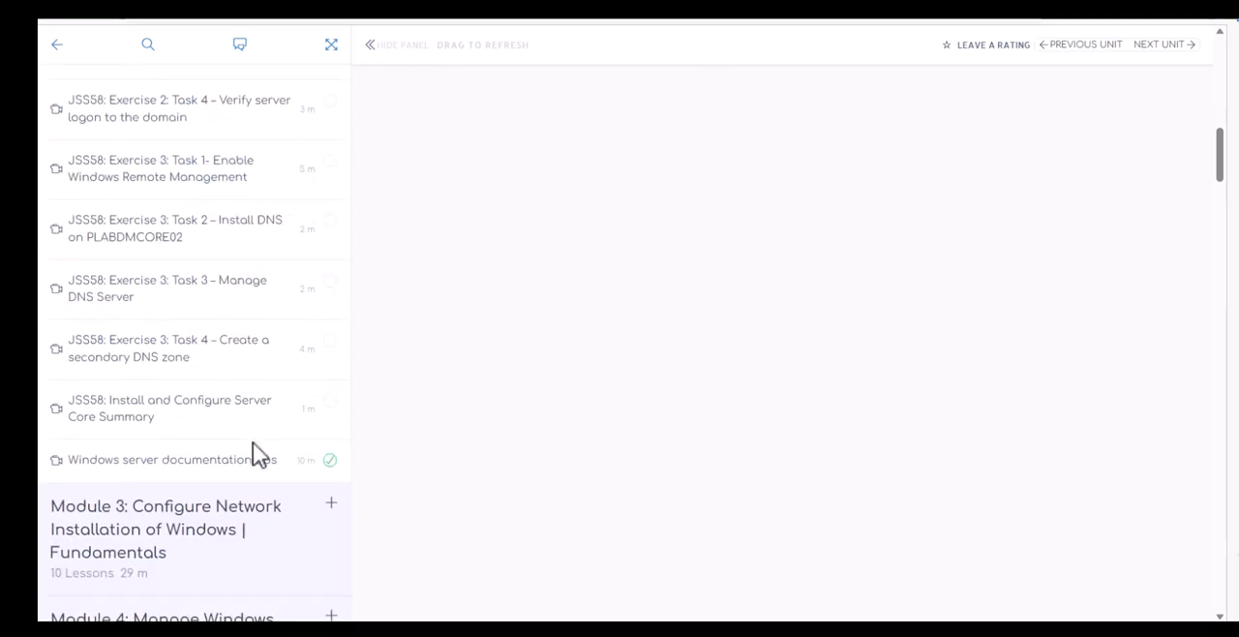
scroll(254, 453, up, 10)
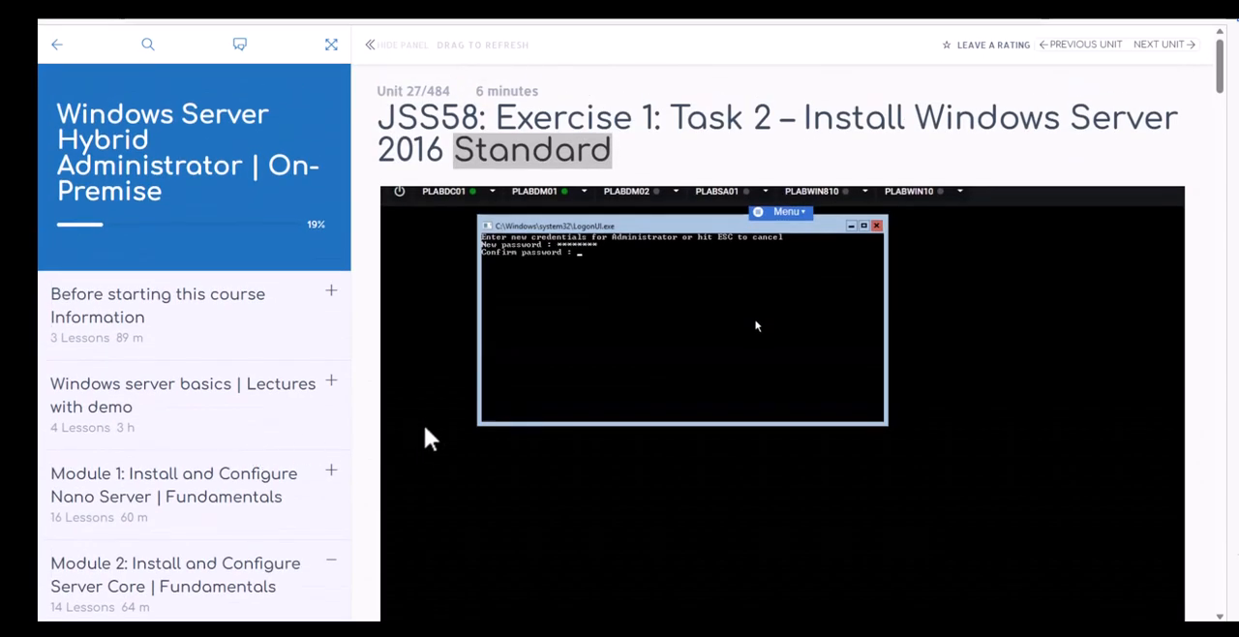
mouse_move(424, 422)
scroll(424, 423, down, 2)
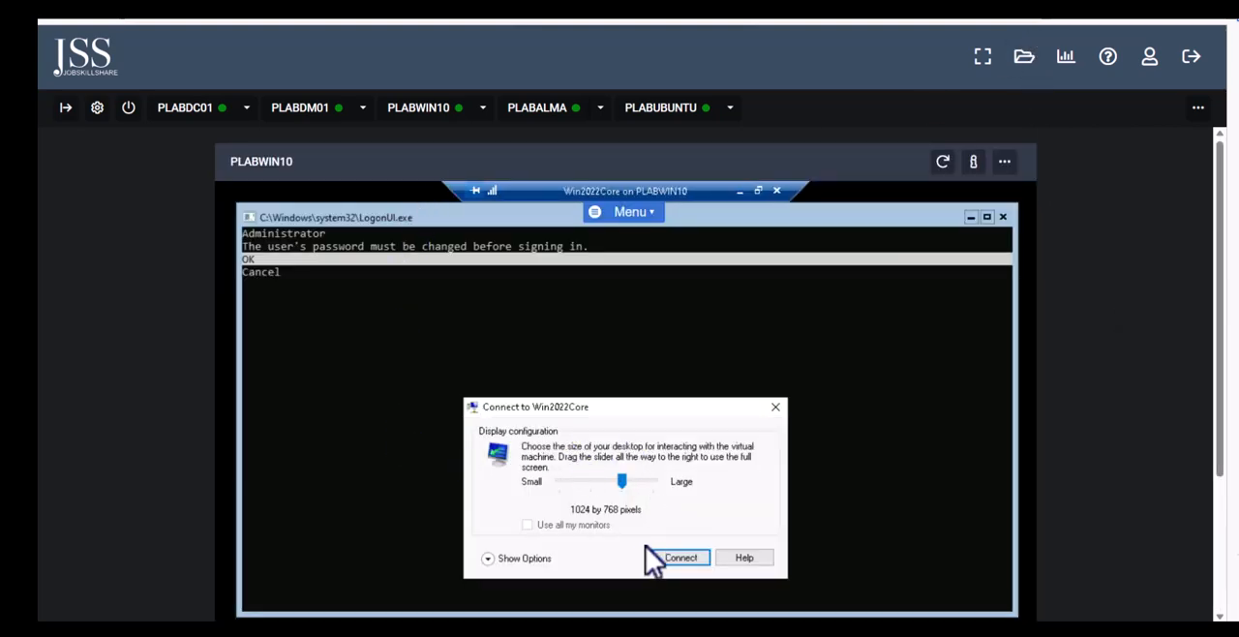
Connect to the Win2022Core virtual machine at 1024 by 768 pixels and choose OK to change the Administrator password
click(671, 561)
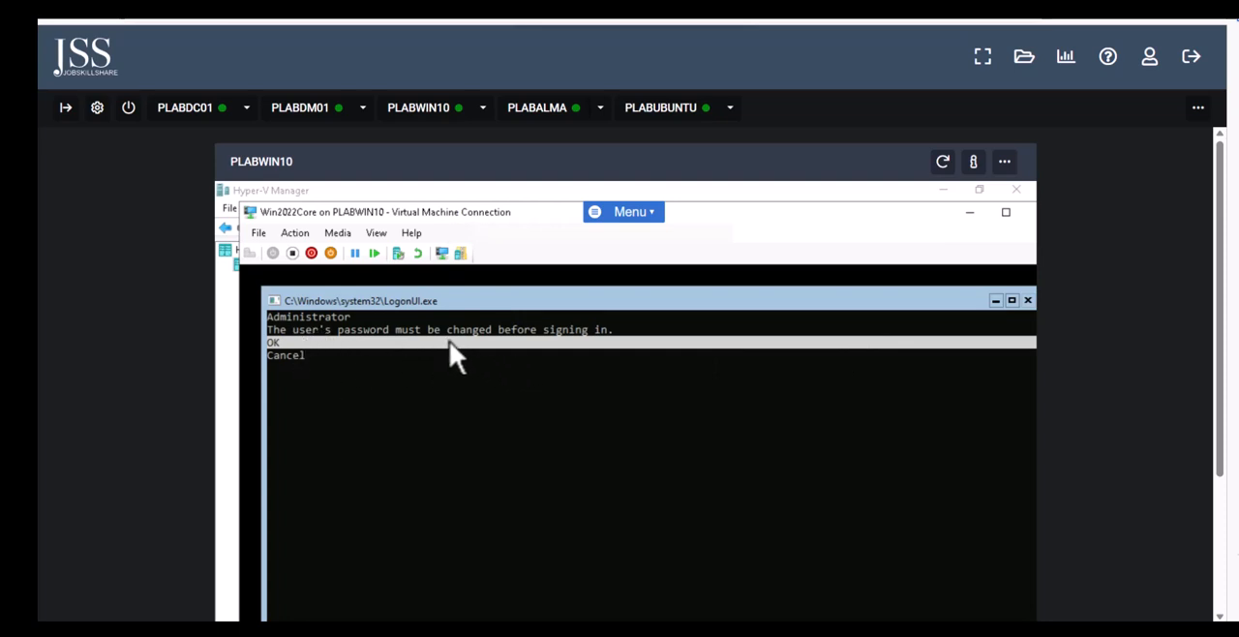
click(449, 341)
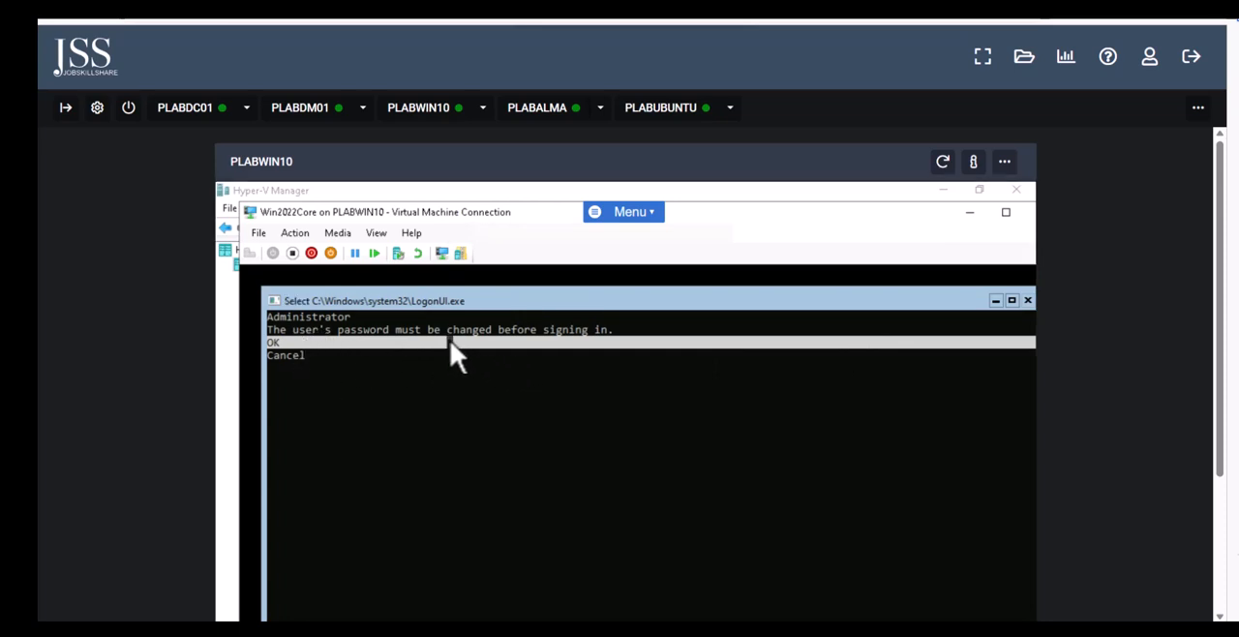
drag(1218, 338, 1216, 426)
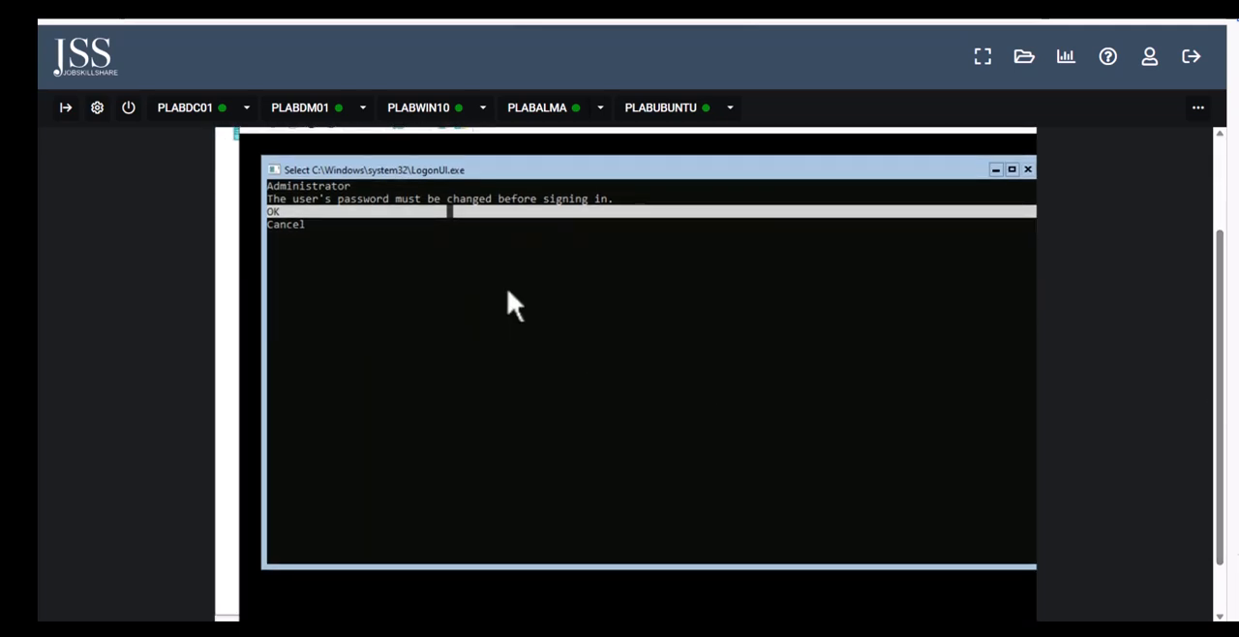
click(419, 212)
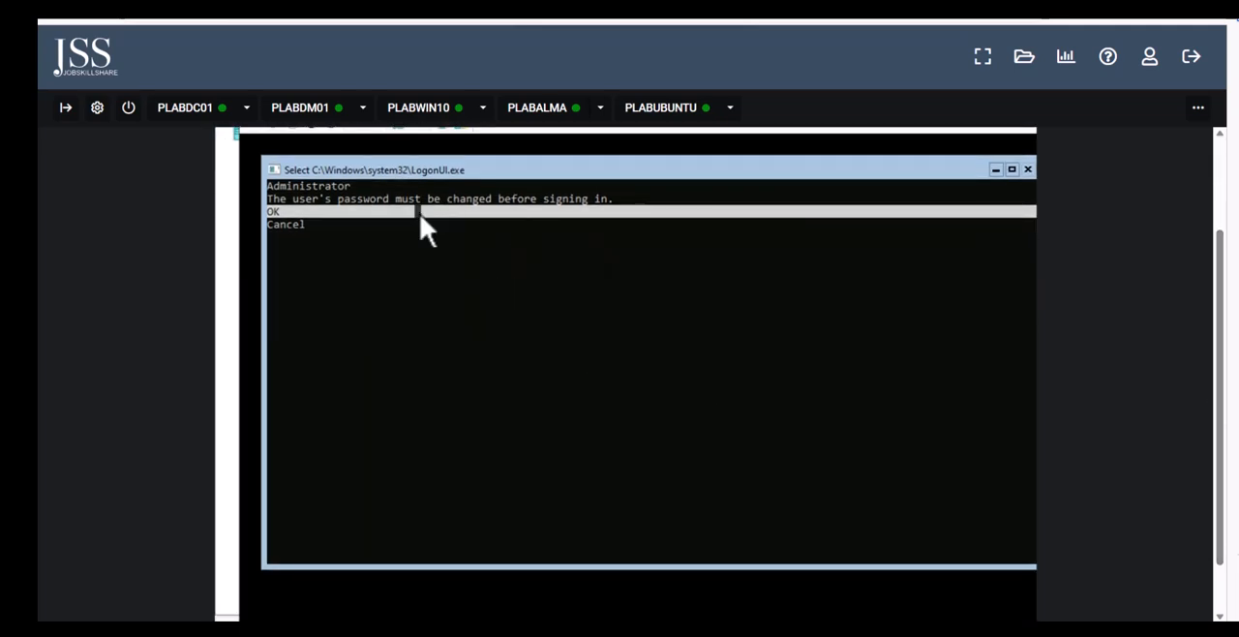
click(270, 222)
key(Down)
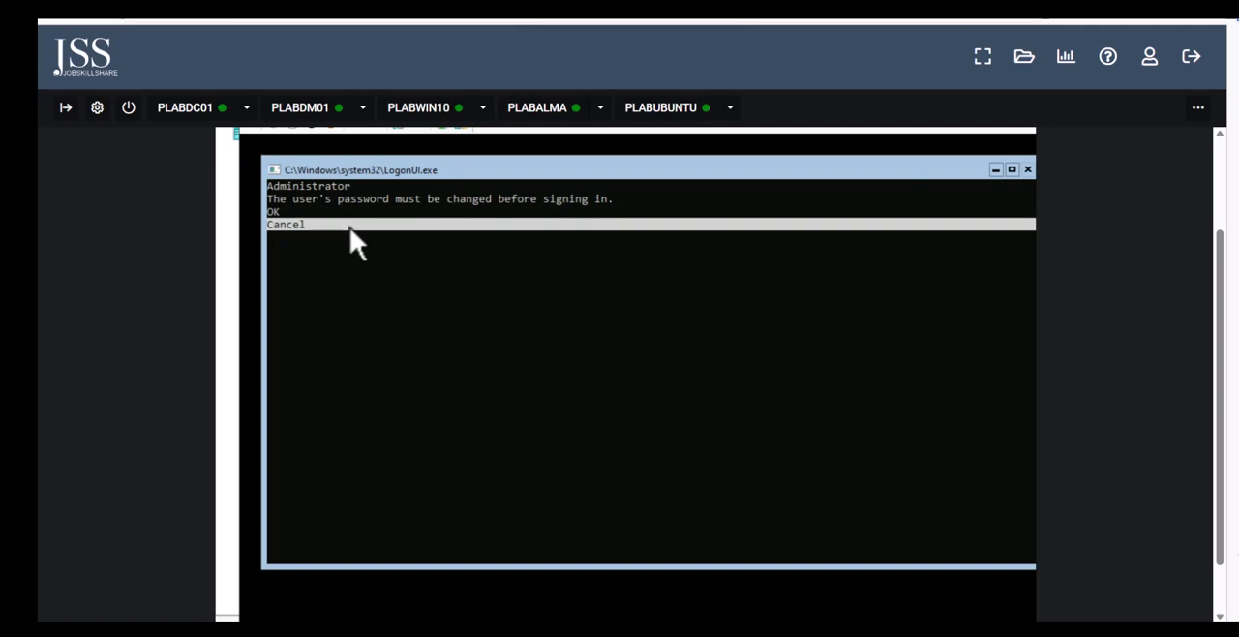
key(Up)
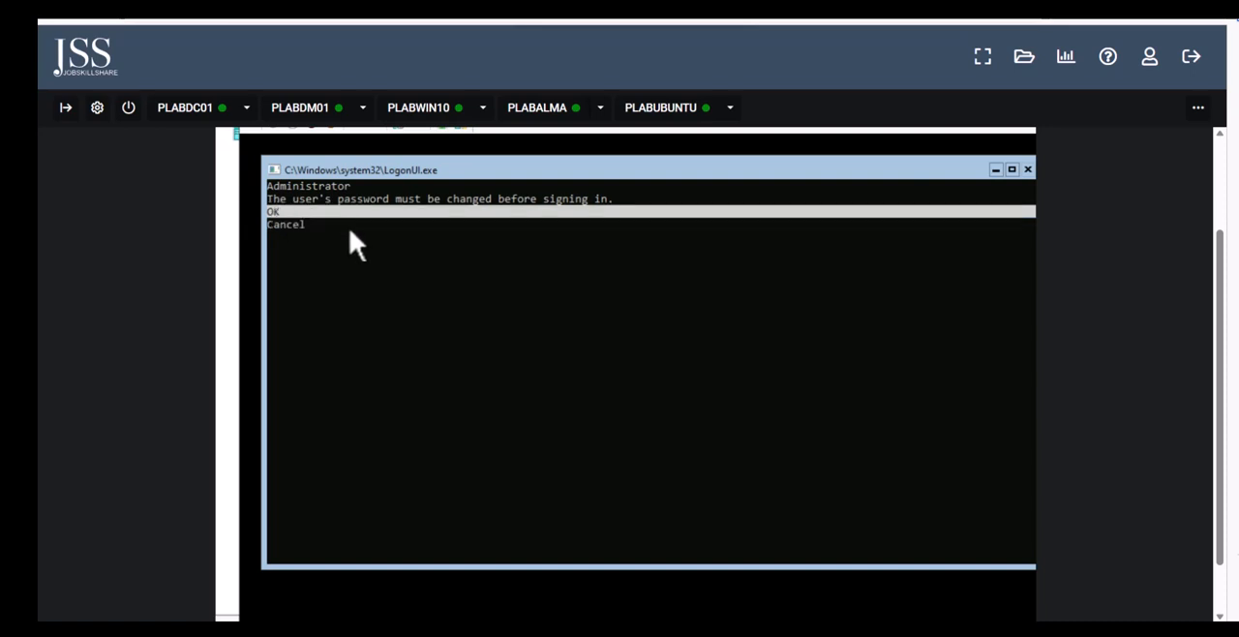
key(Return)
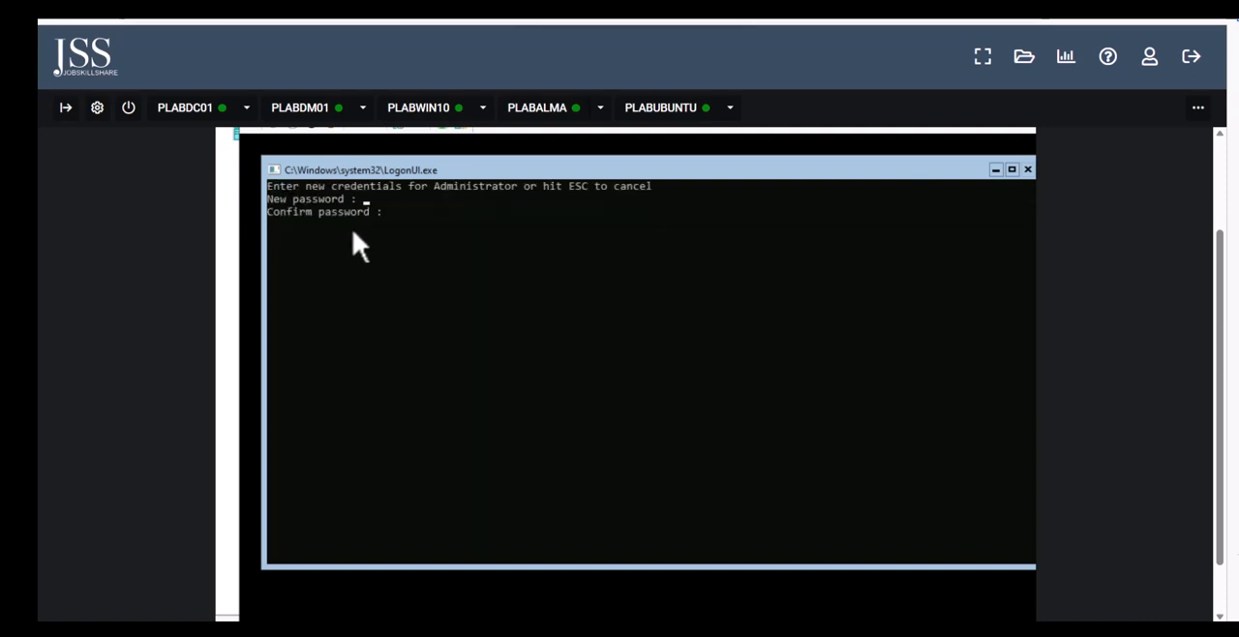
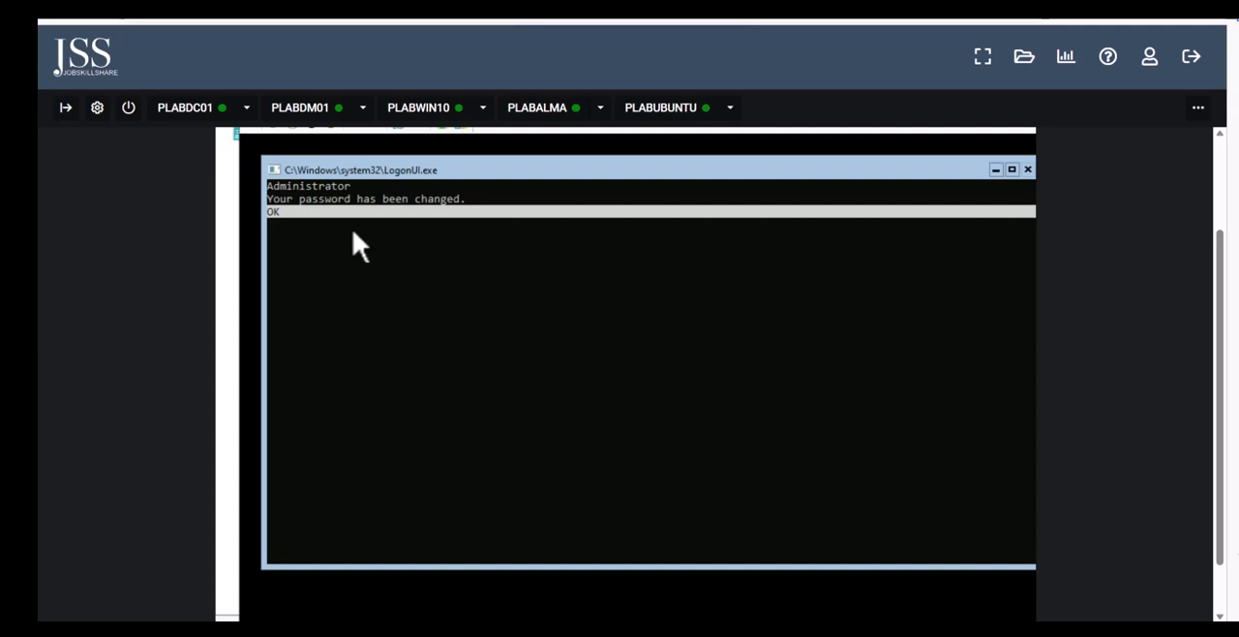
Acknowledge the Administrator password change and highlight the computer name in the Windows Server 2022 Datacenter configuration menu
key(Return)
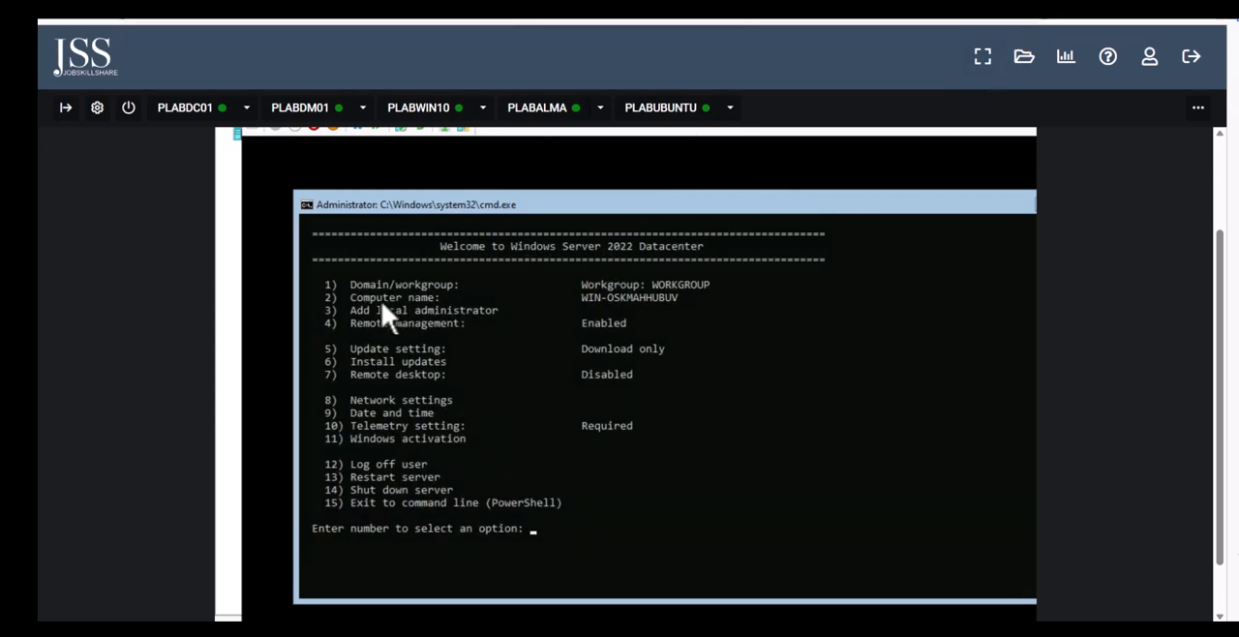
drag(584, 298, 651, 305)
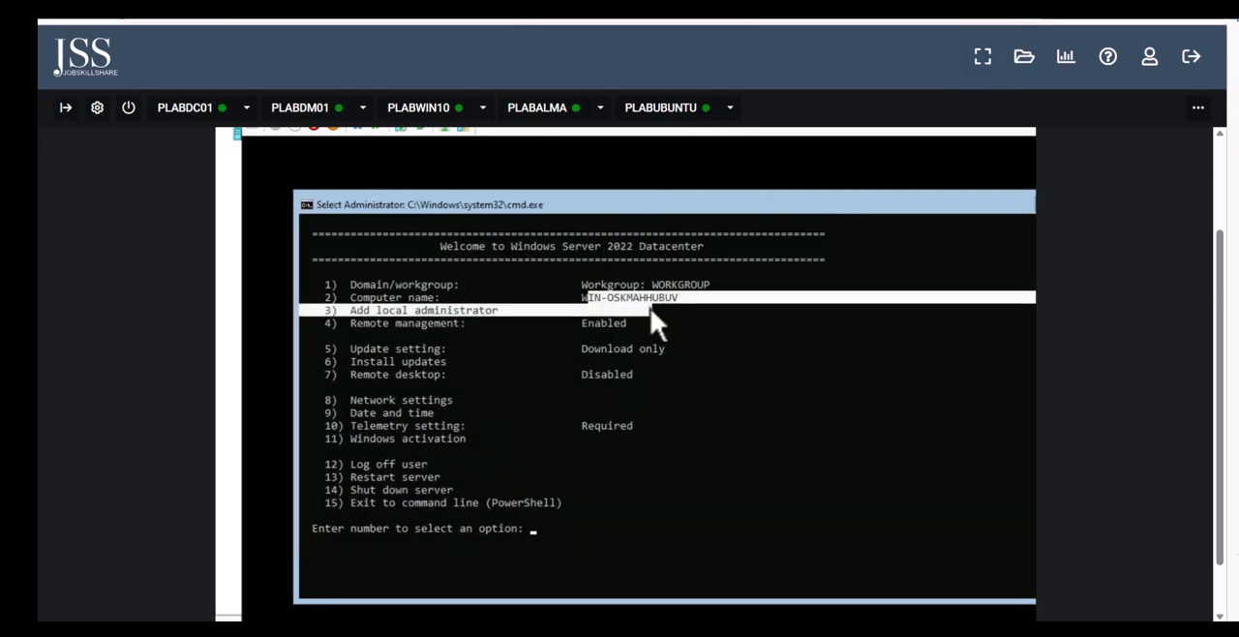
click(635, 297)
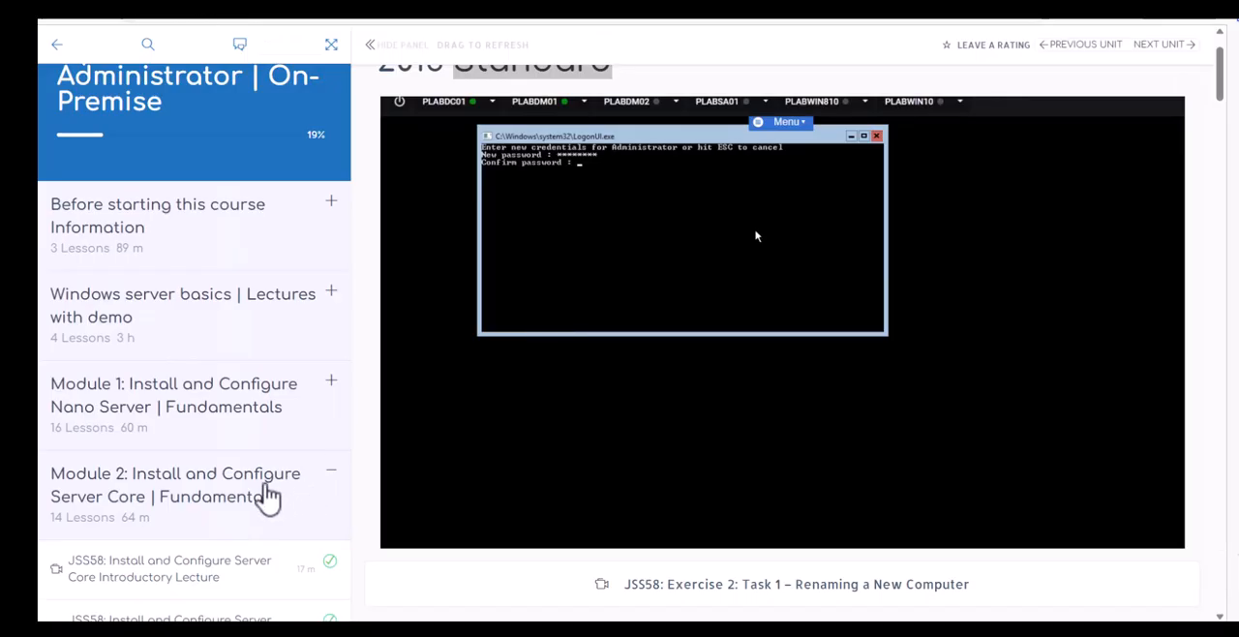
Open the Exercise 2: Task 1 – Renaming a New Computer lesson on the course page and pause its video at 01:11
scroll(267, 494, down, 3)
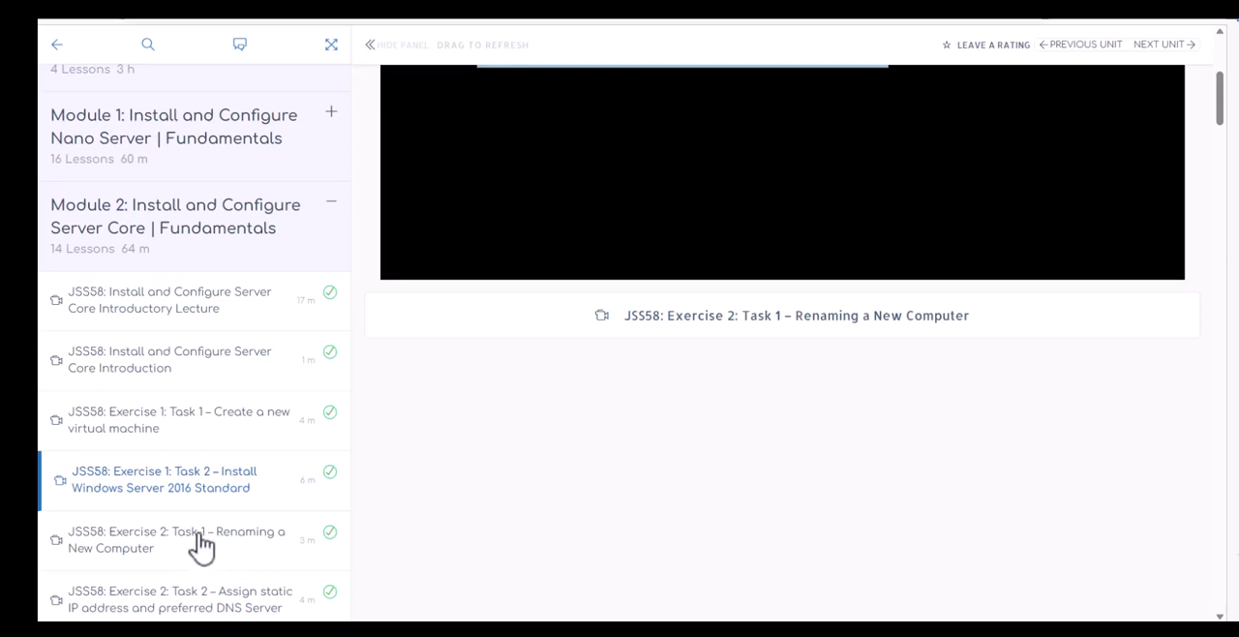
click(219, 548)
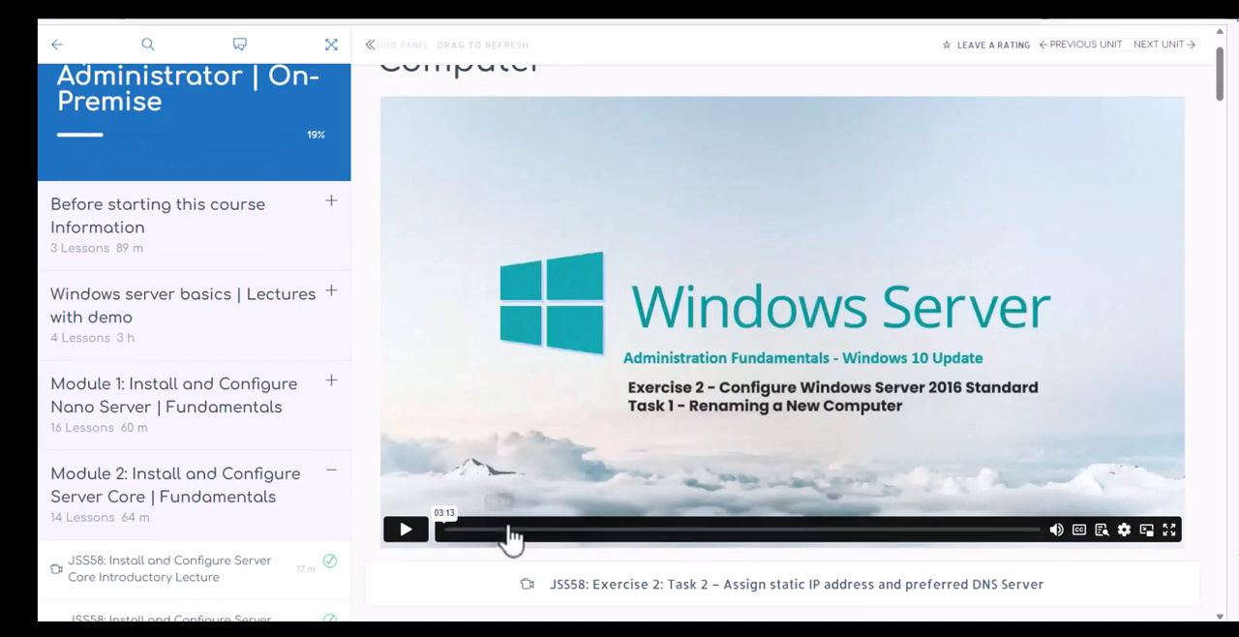
click(659, 530)
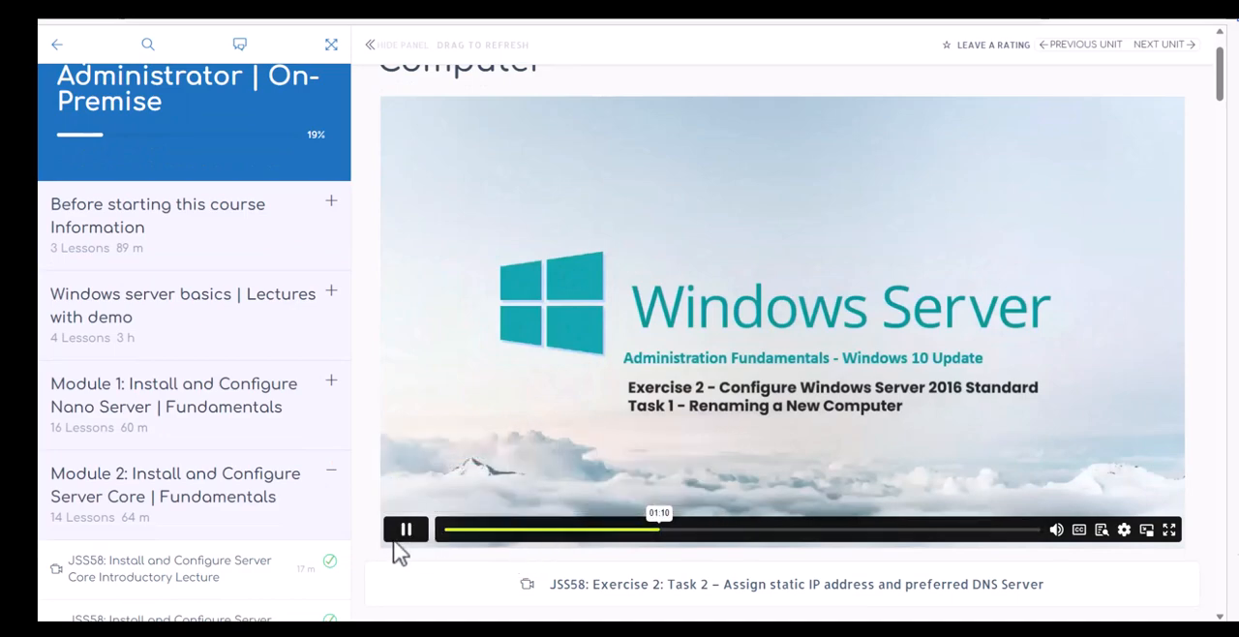
click(401, 536)
click(403, 536)
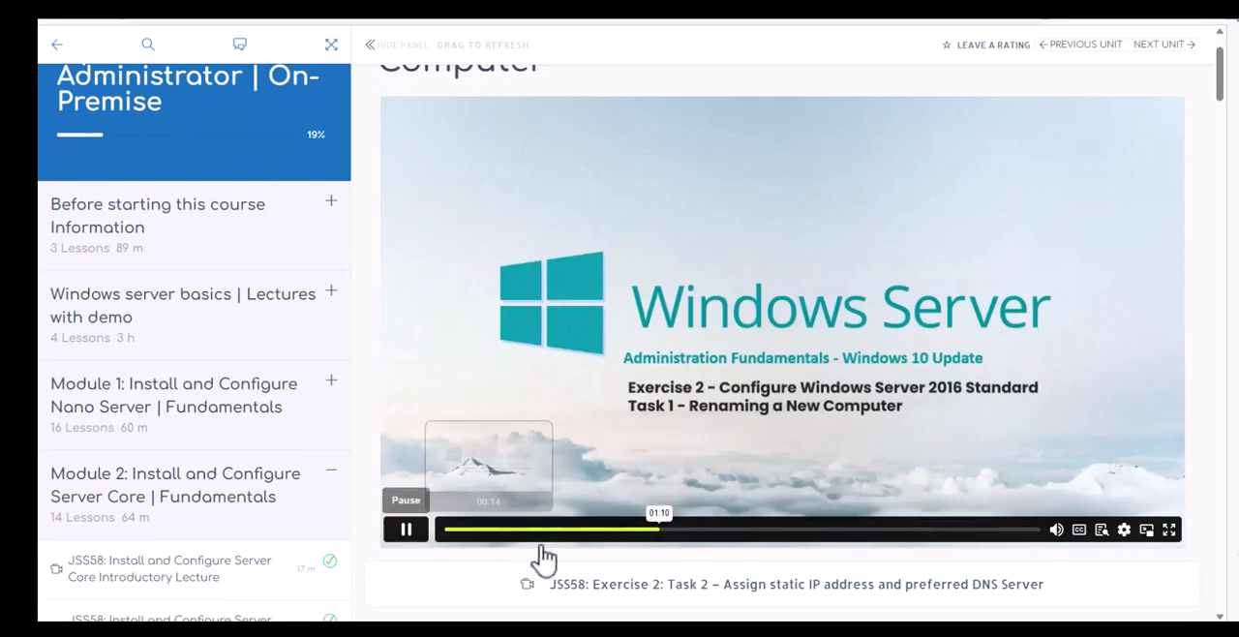
click(716, 529)
click(412, 537)
click(411, 537)
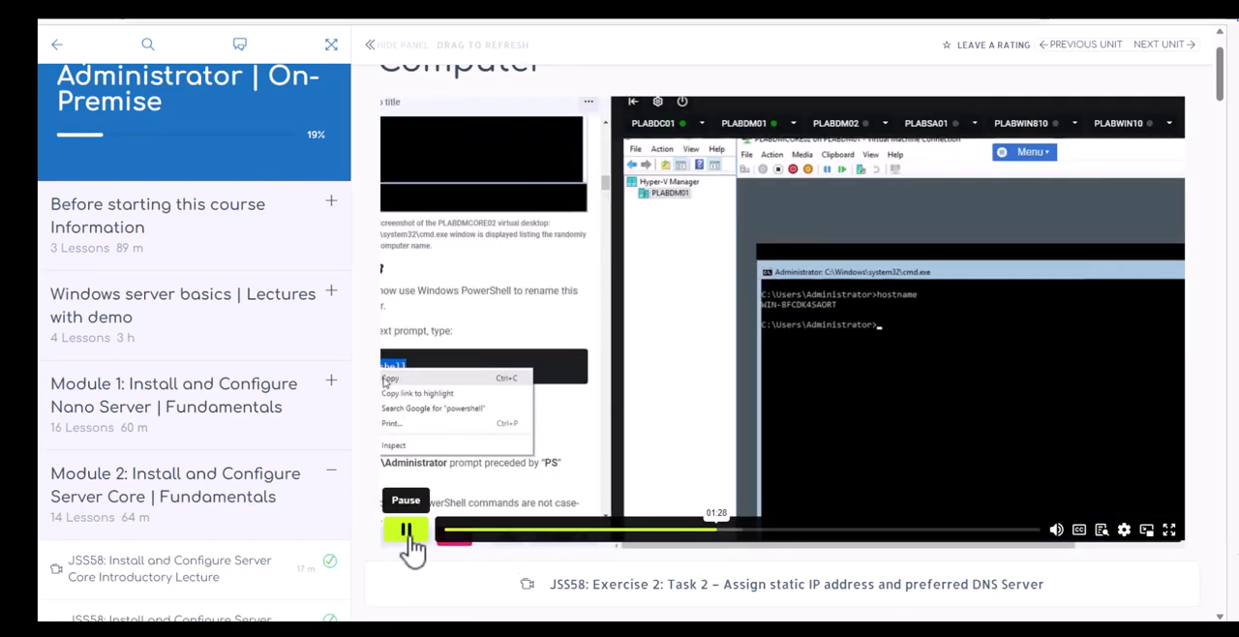
click(662, 531)
click(412, 535)
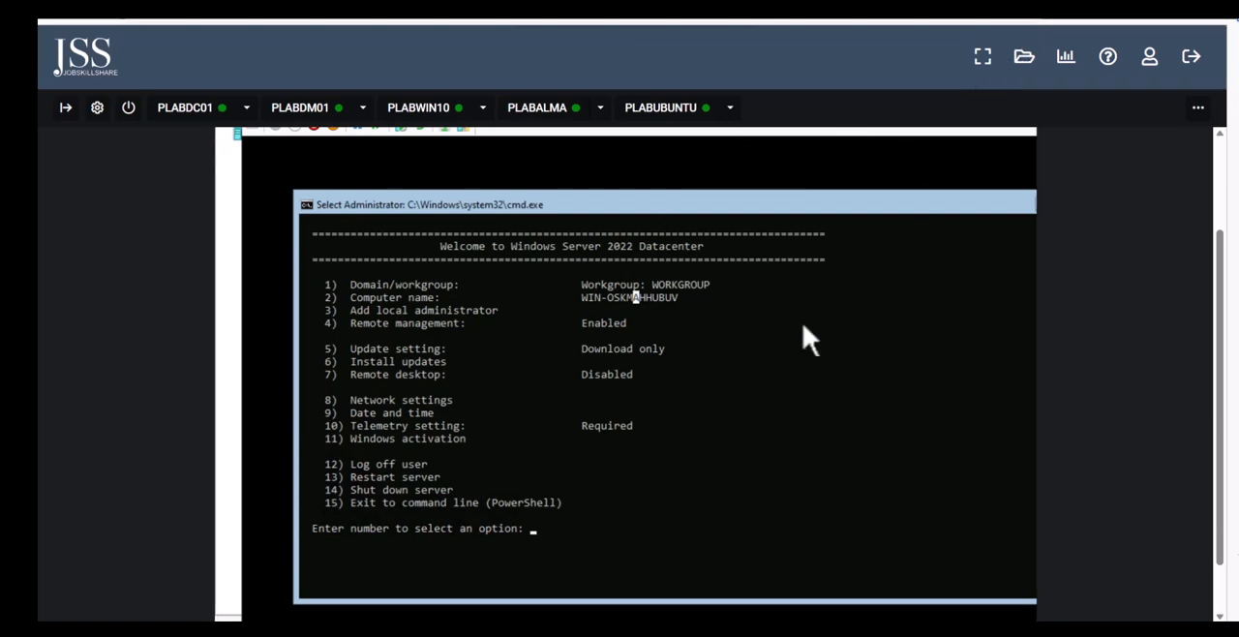
Reposition and close the Win2022Core connection window, and select the Win2022Core virtual machine in Hyper-V Manager
drag(1216, 323, 1205, 258)
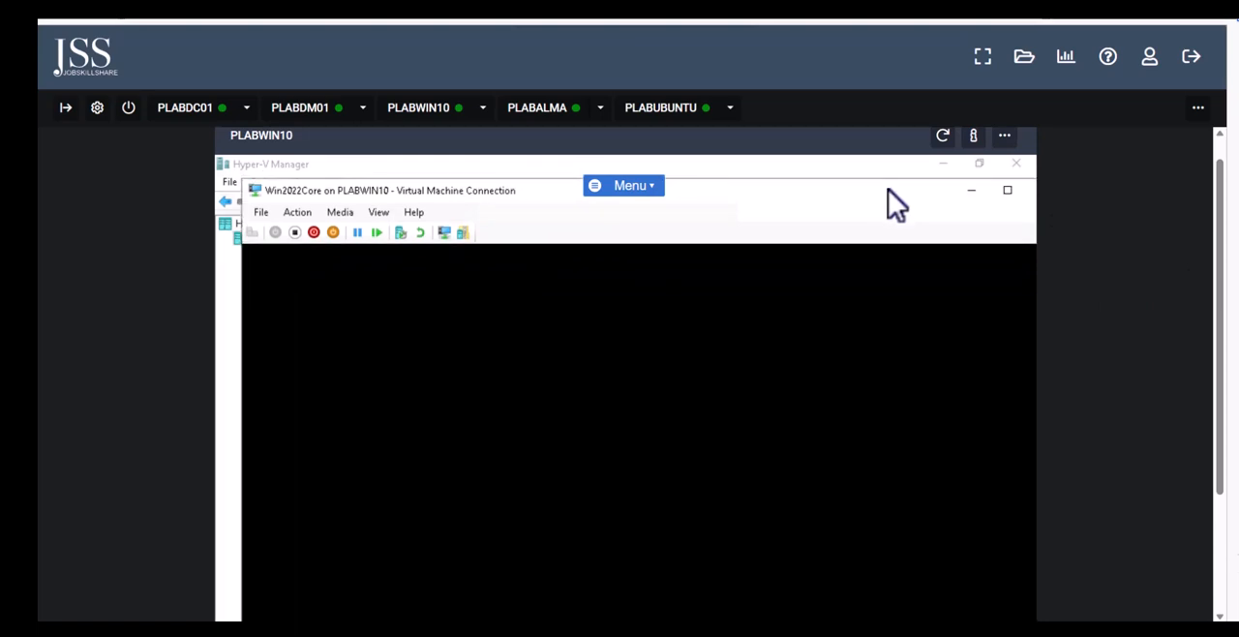
drag(888, 189, 768, 206)
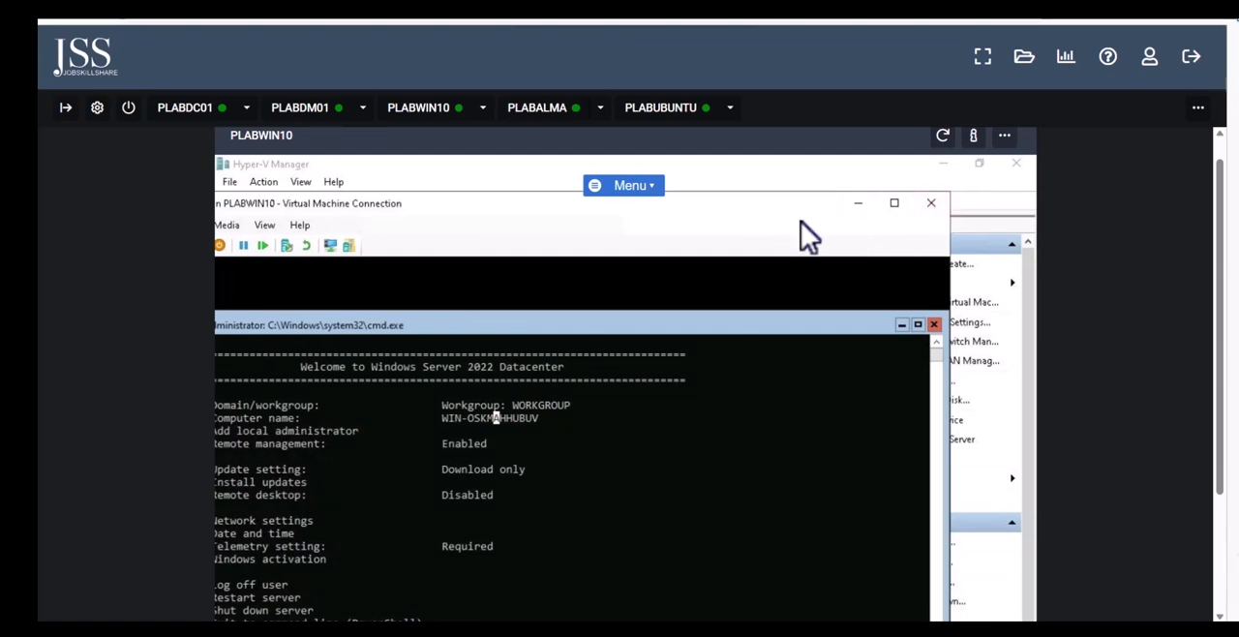
drag(821, 203, 798, 229)
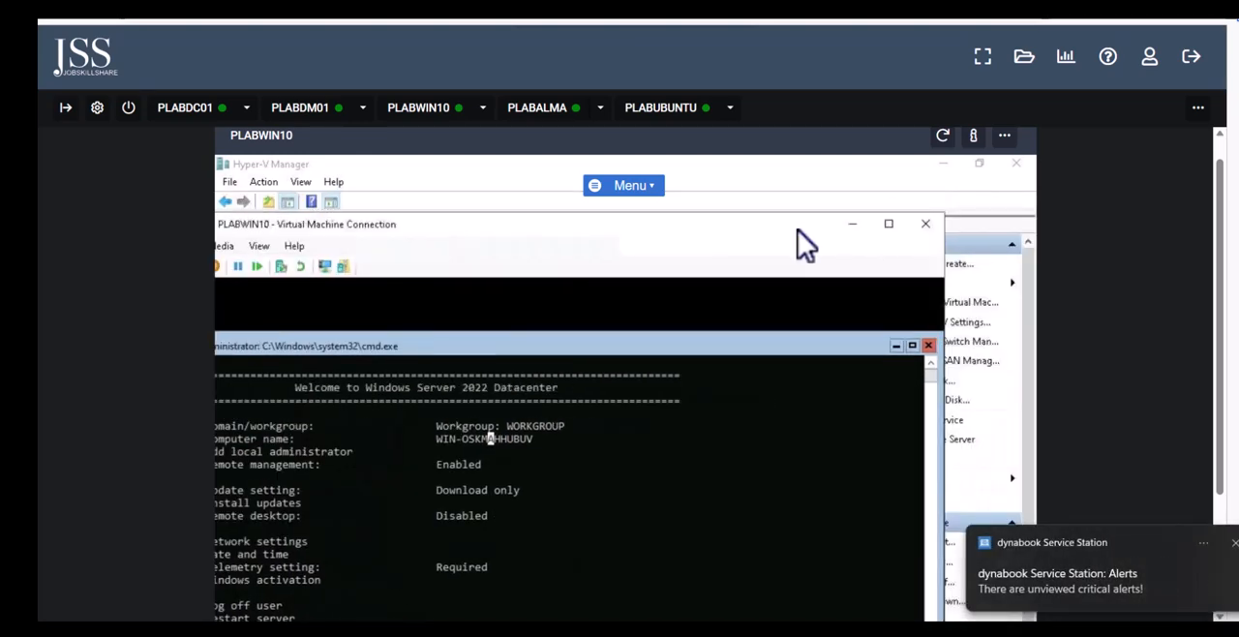
click(927, 226)
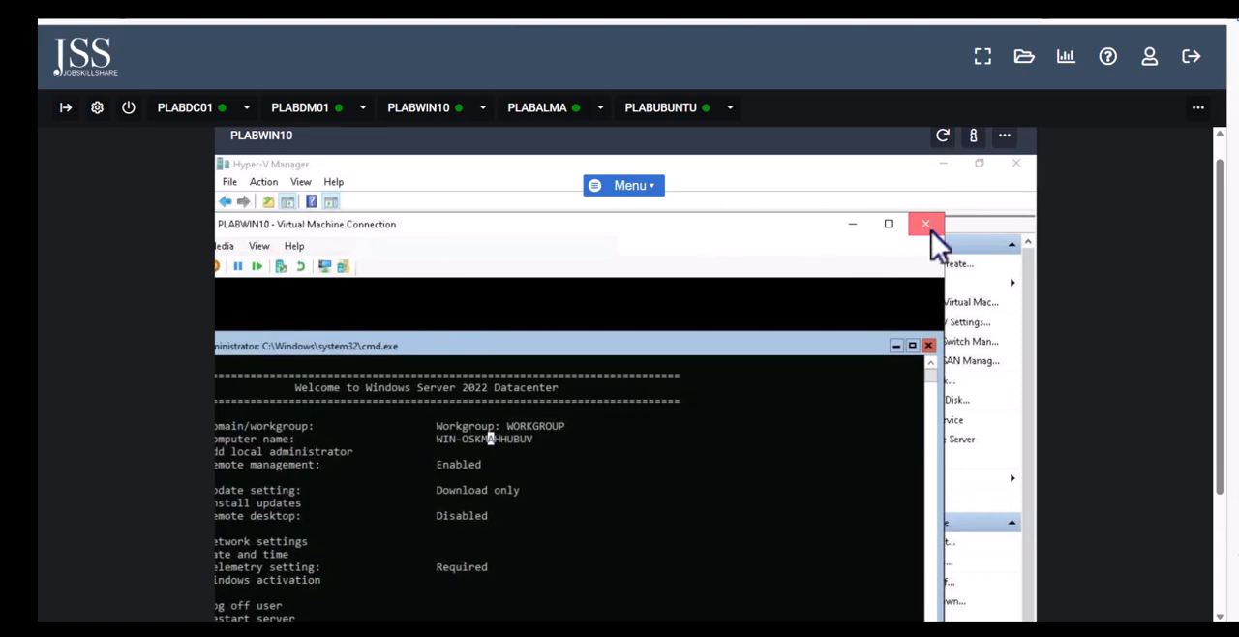
click(510, 273)
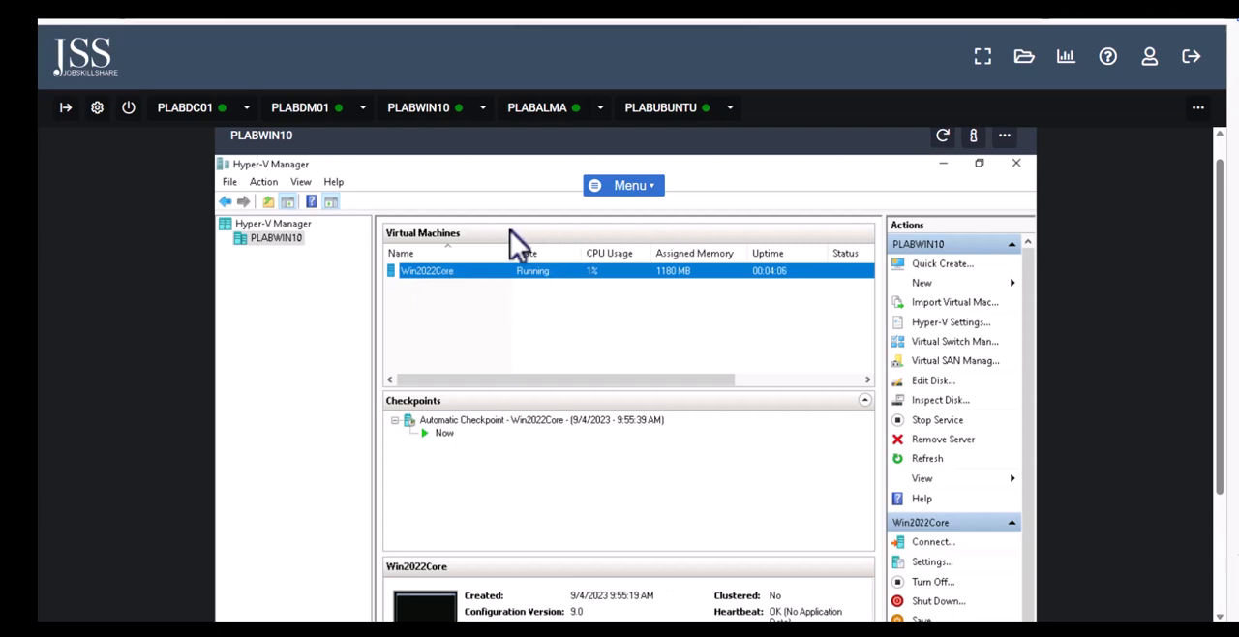
Switch the lab to PLABDM01 and examine the device and Windows specifications on its System About page
click(301, 112)
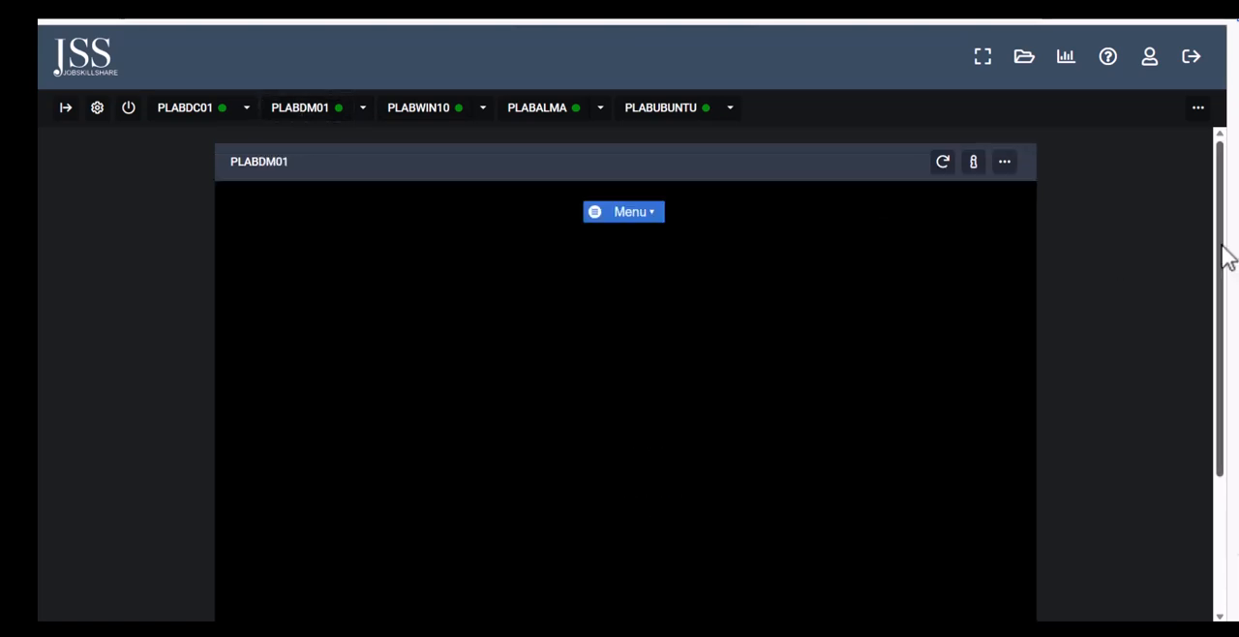
drag(1226, 257, 1226, 271)
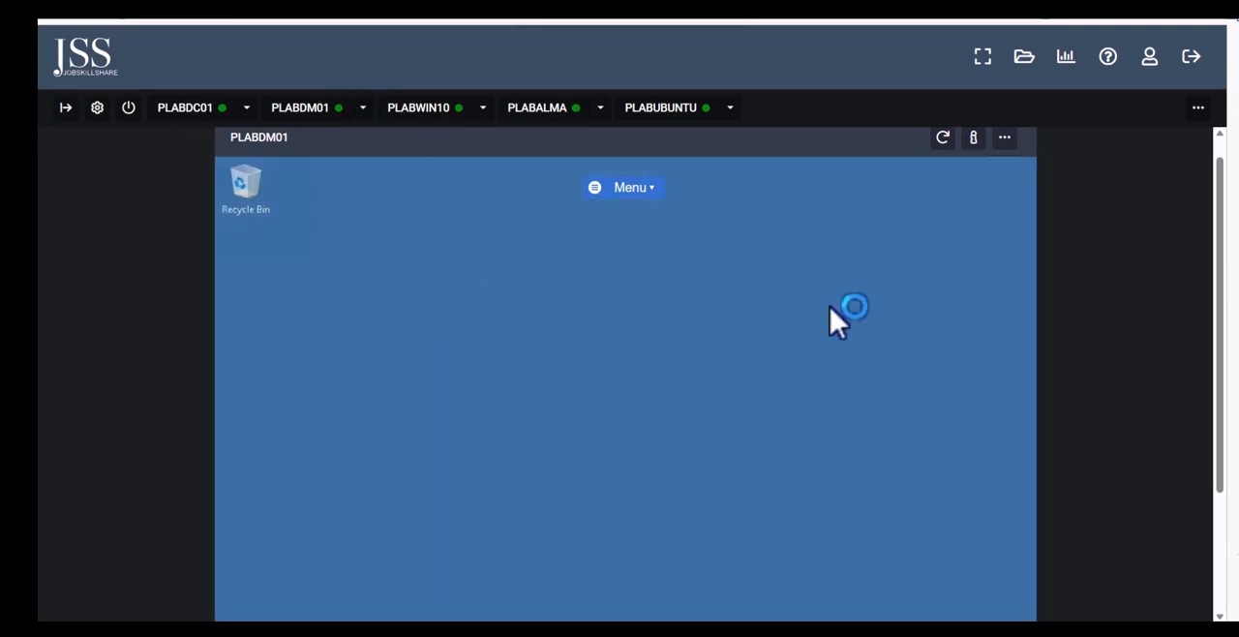
drag(1225, 296, 1225, 412)
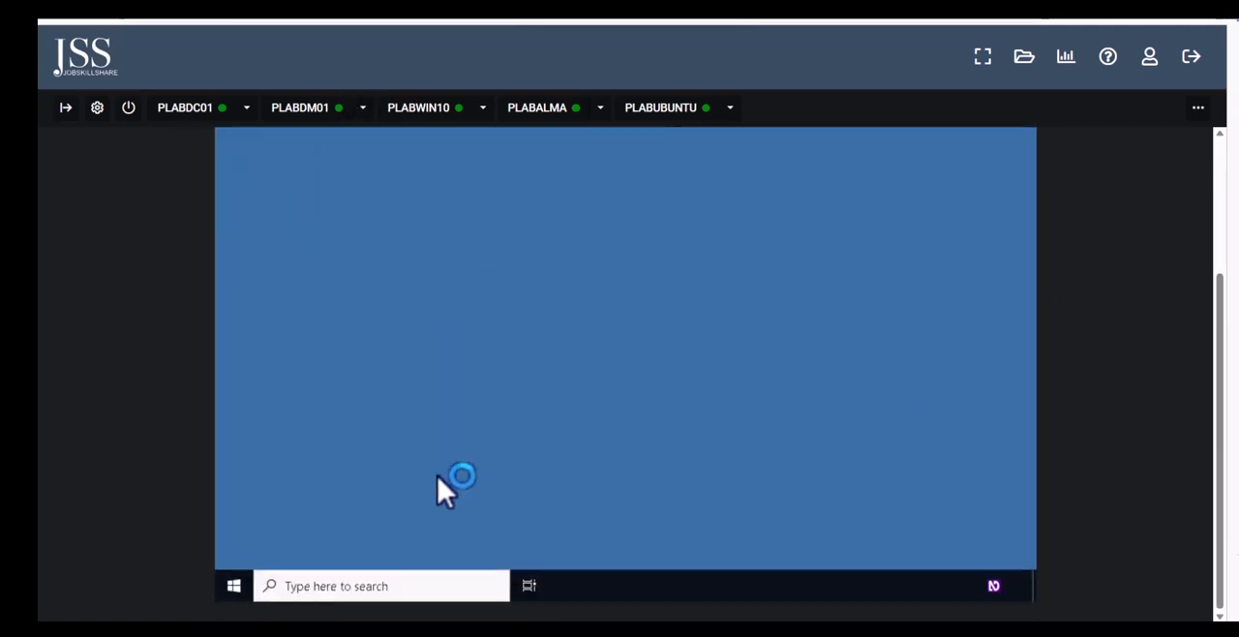
right_click(239, 589)
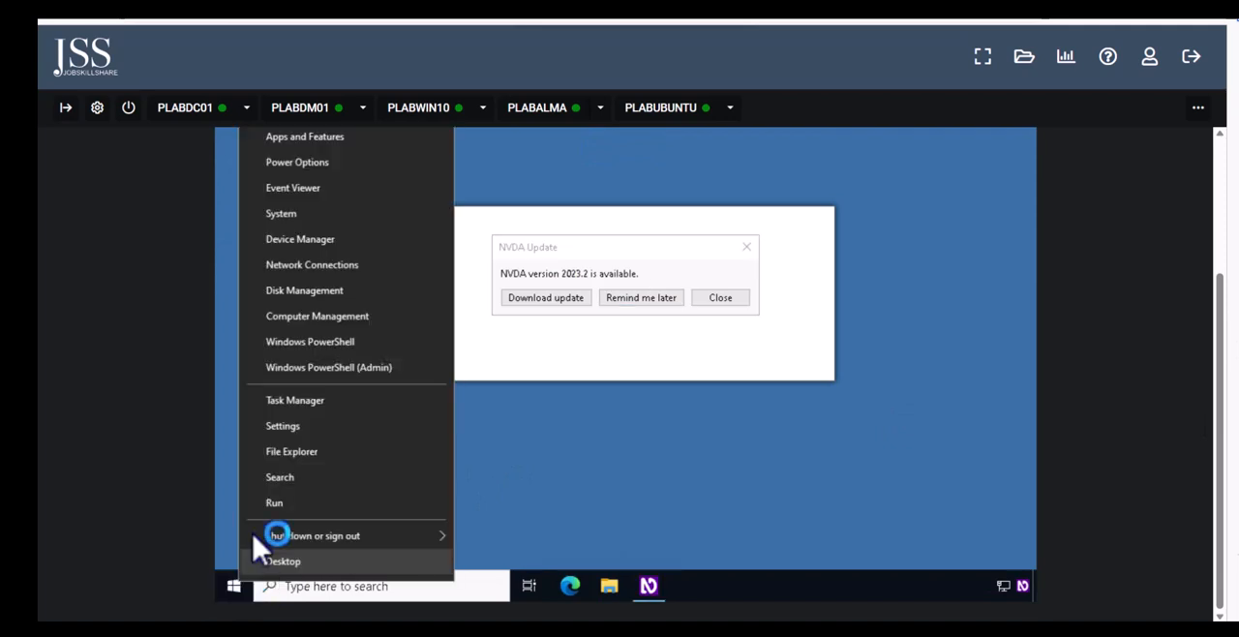
click(306, 222)
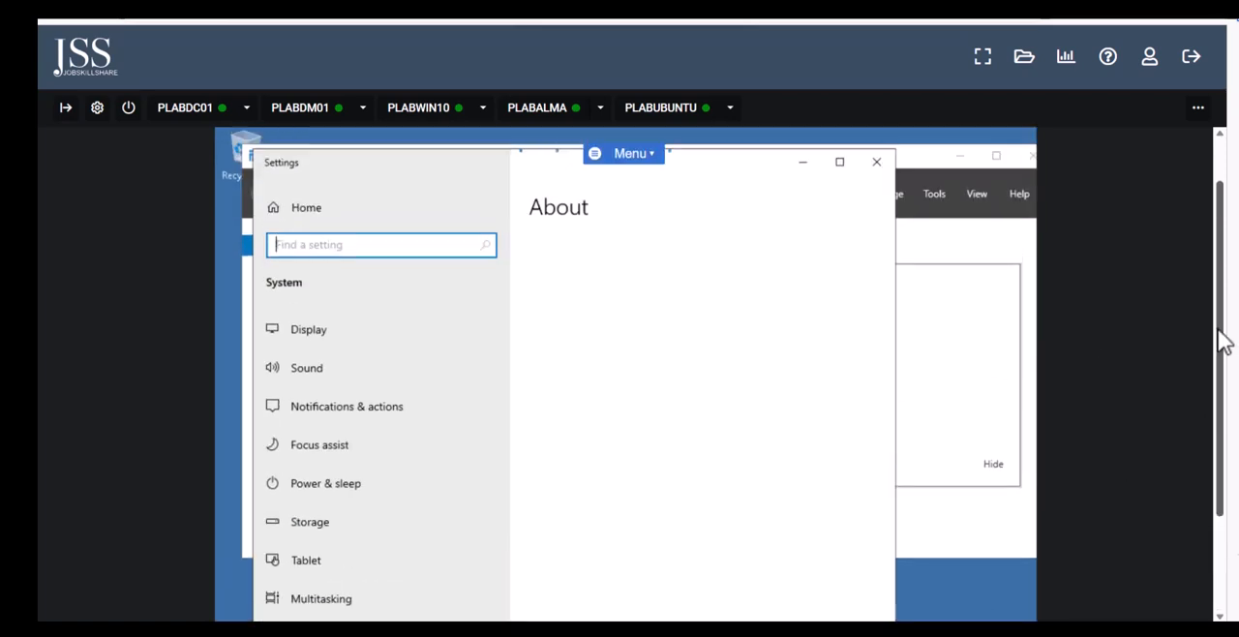
scroll(1225, 338, up, 2)
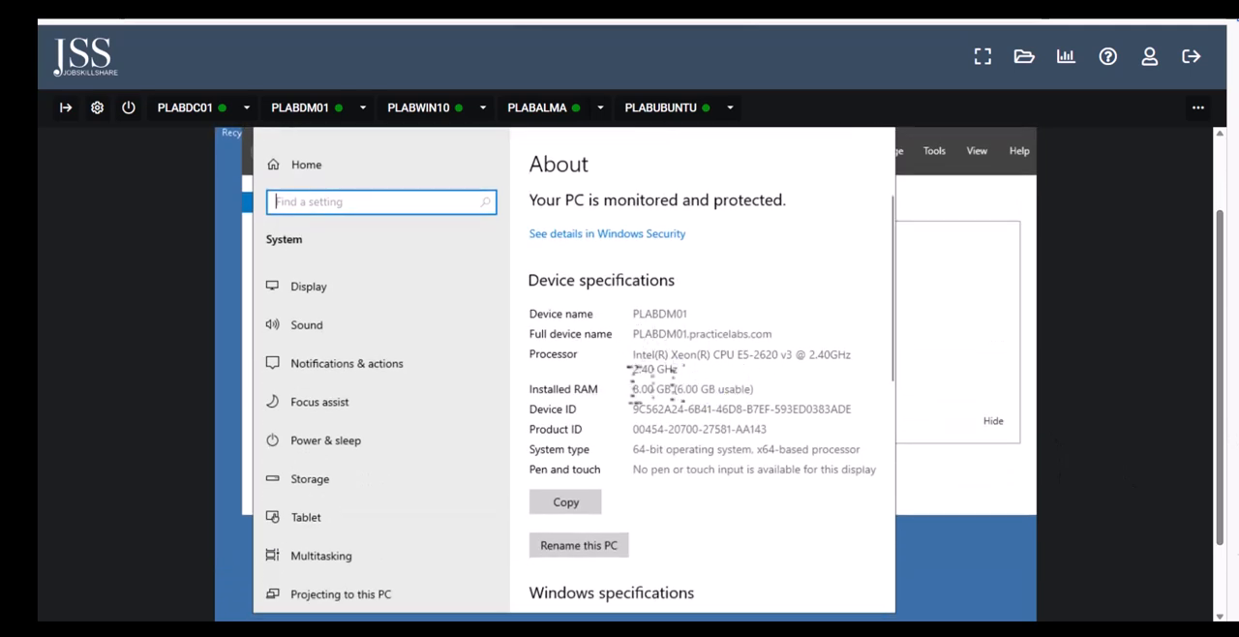
scroll(668, 435, down, 5)
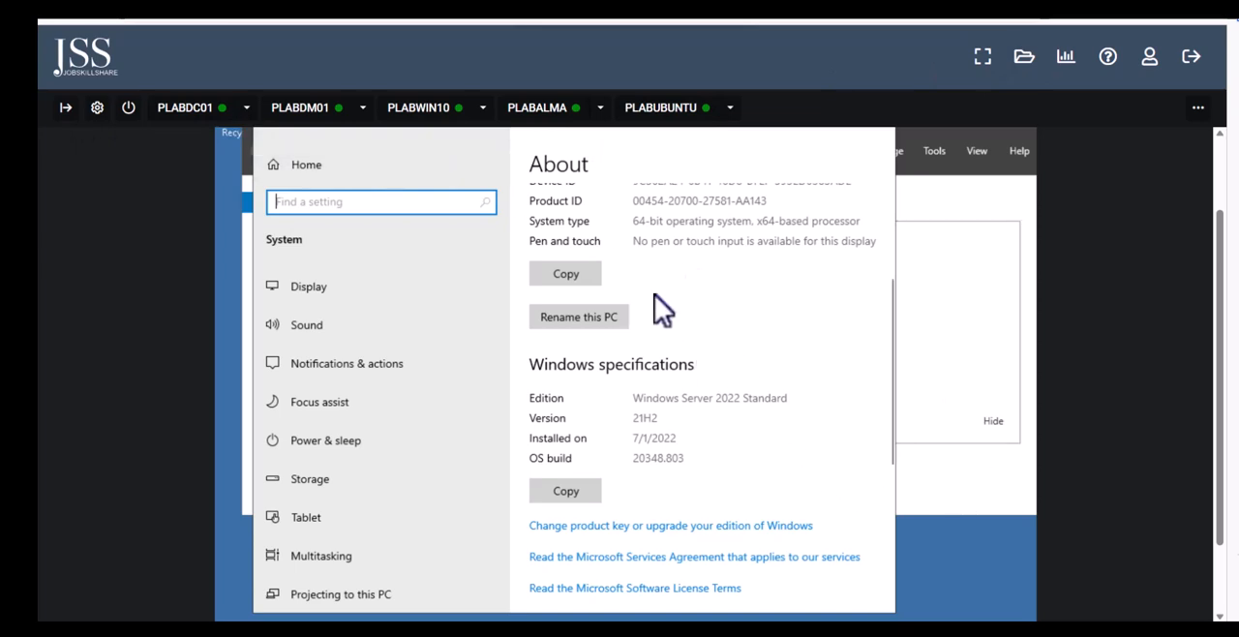
mouse_move(665, 629)
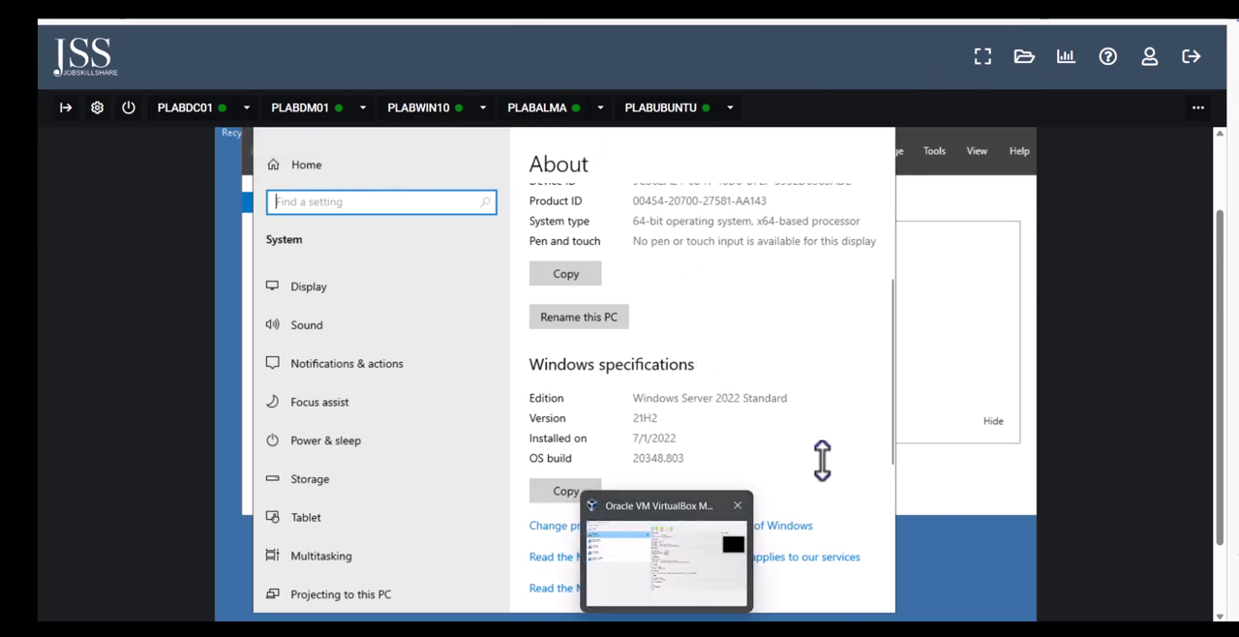
click(675, 629)
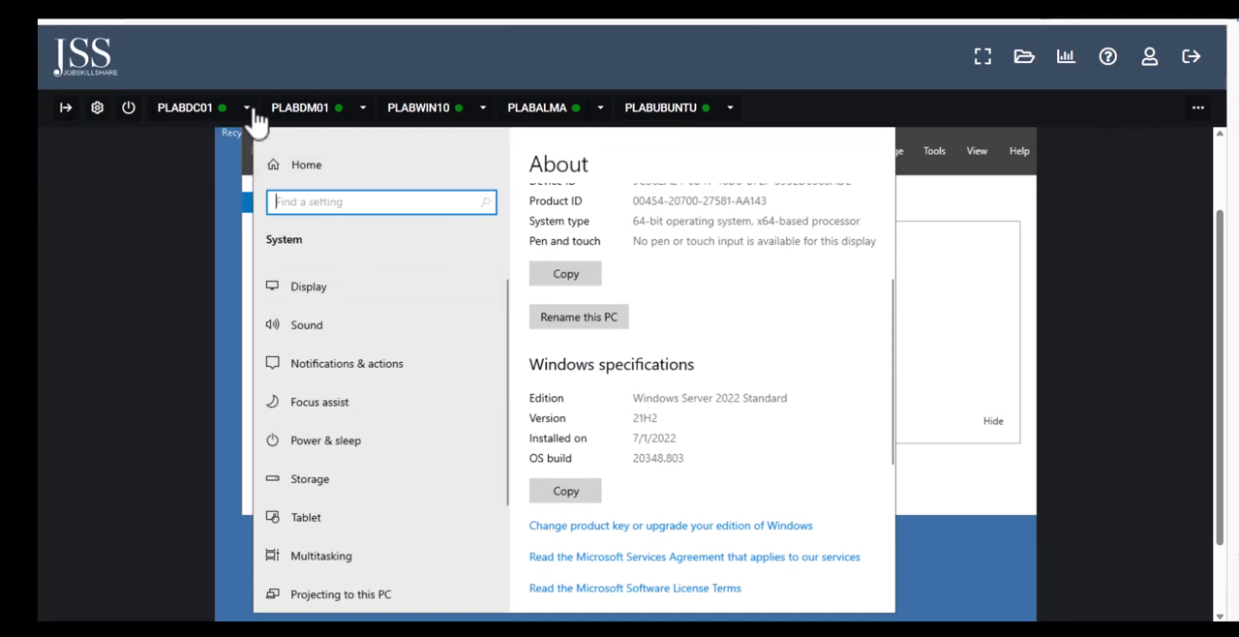
Switch through PLABDC01 and PLABDM01 back to PLABWIN10 and select the Win2022Core virtual machine in Hyper-V Manager
click(184, 114)
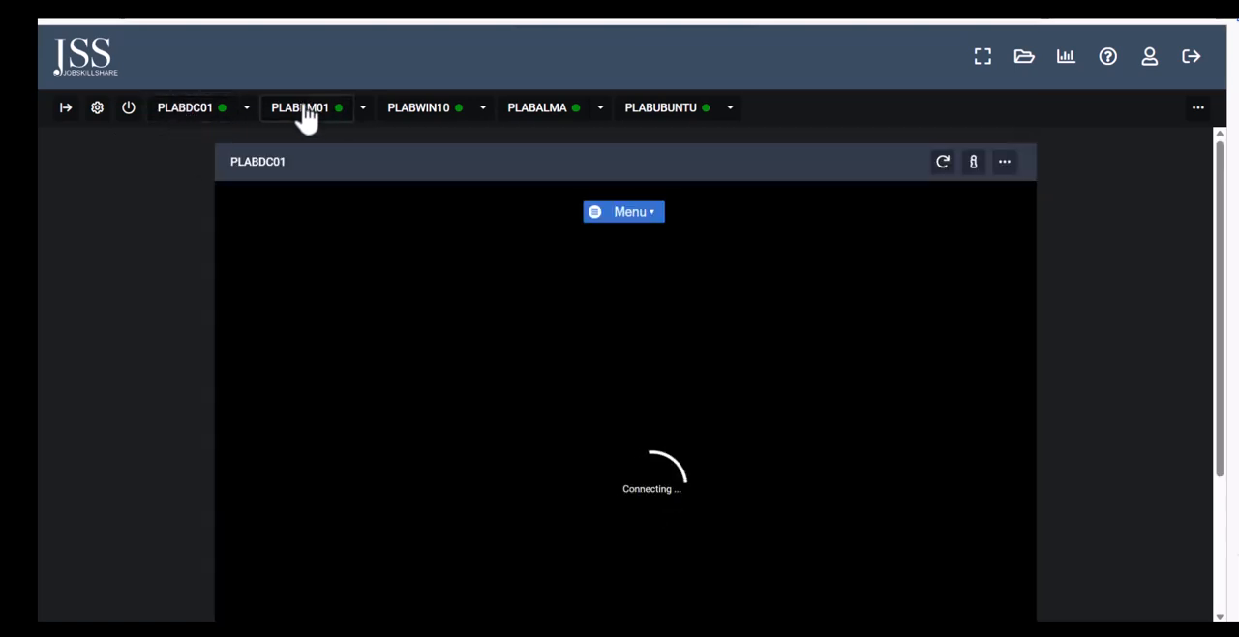
click(304, 114)
click(424, 120)
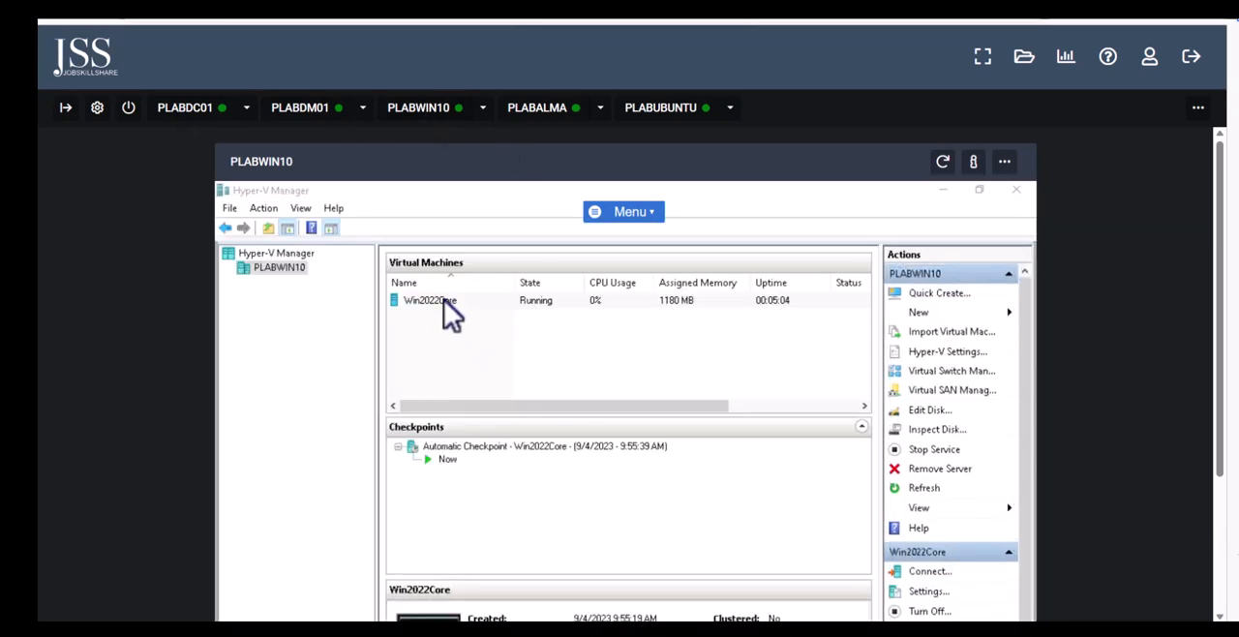
click(433, 300)
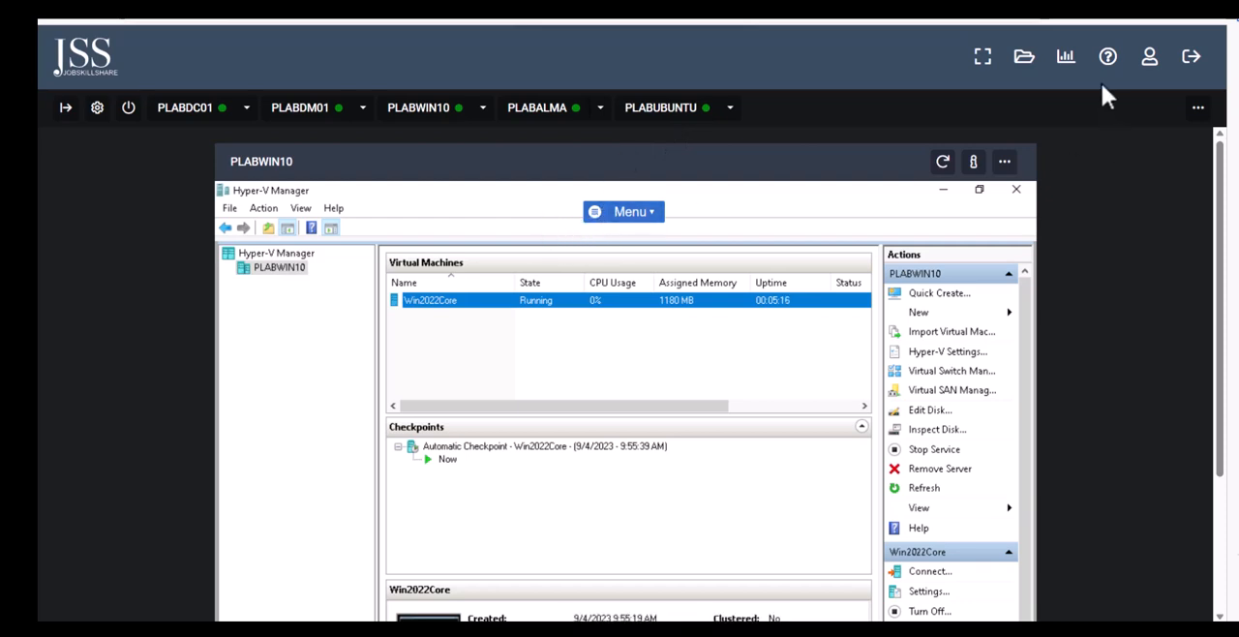
Show the lab instructions, read and highlight Step 26 about the Windows Update setting, and hide them to return to Win2022Core
click(66, 108)
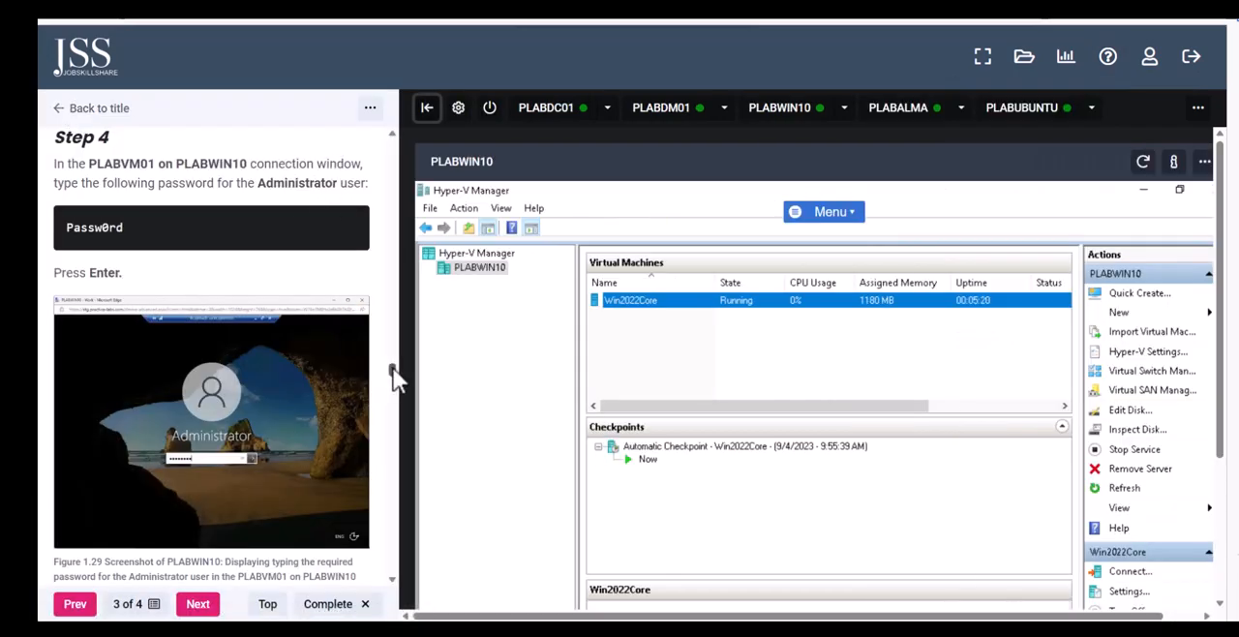
drag(393, 368, 408, 529)
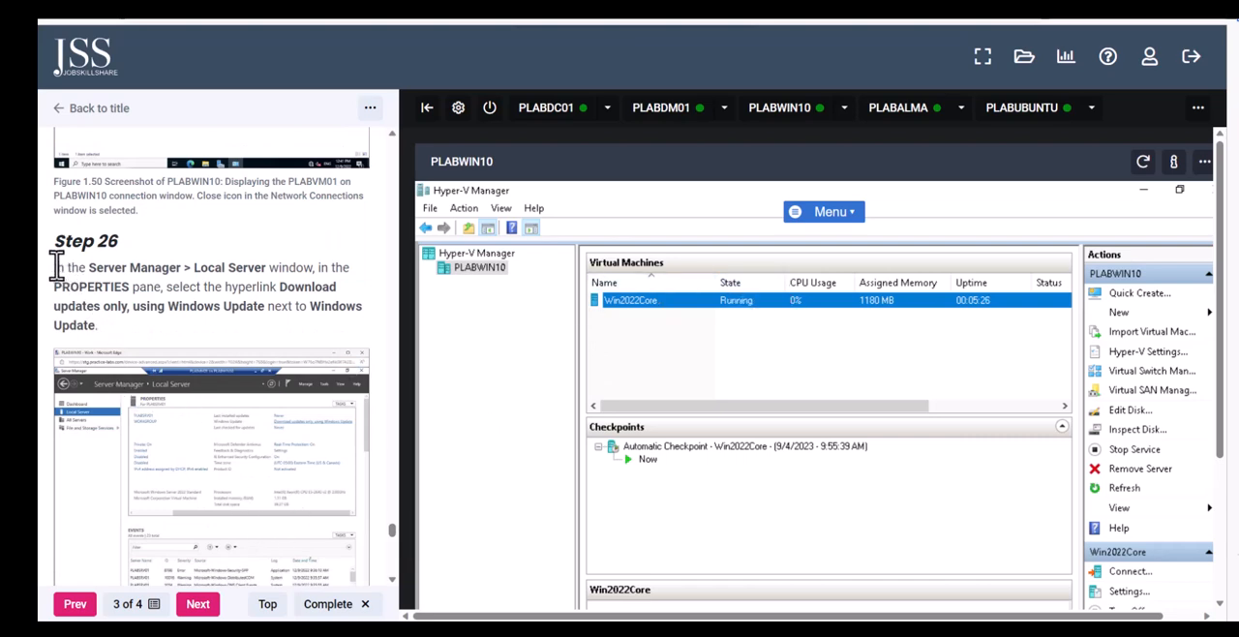
drag(55, 268, 162, 333)
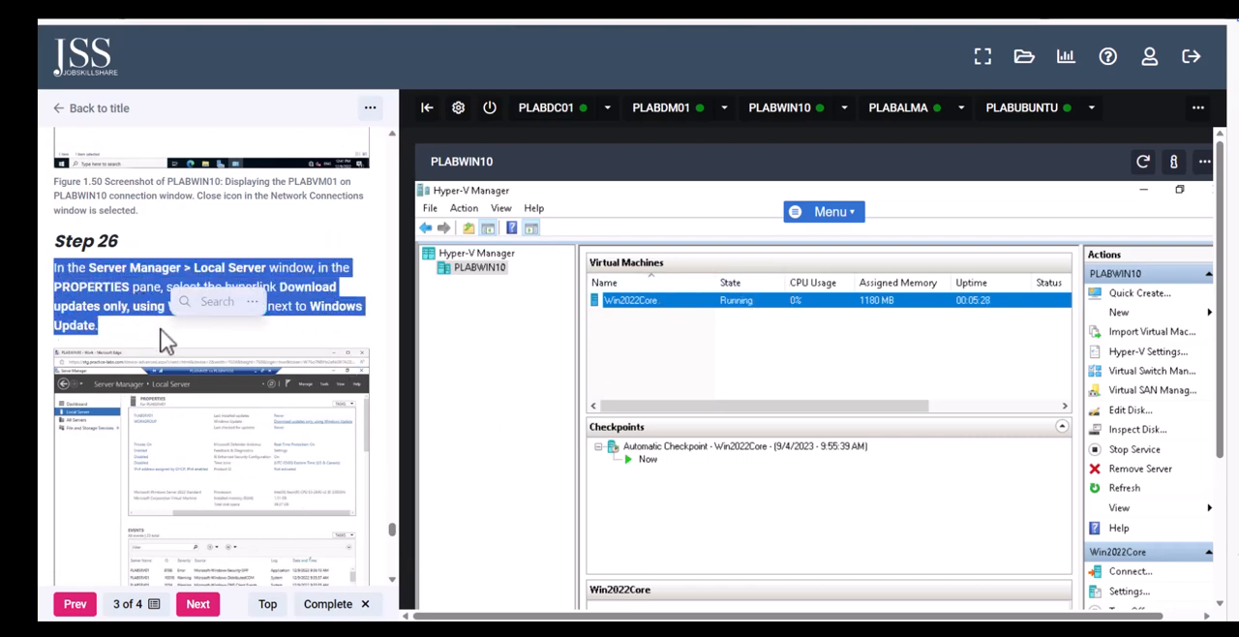
scroll(160, 411, down, 1)
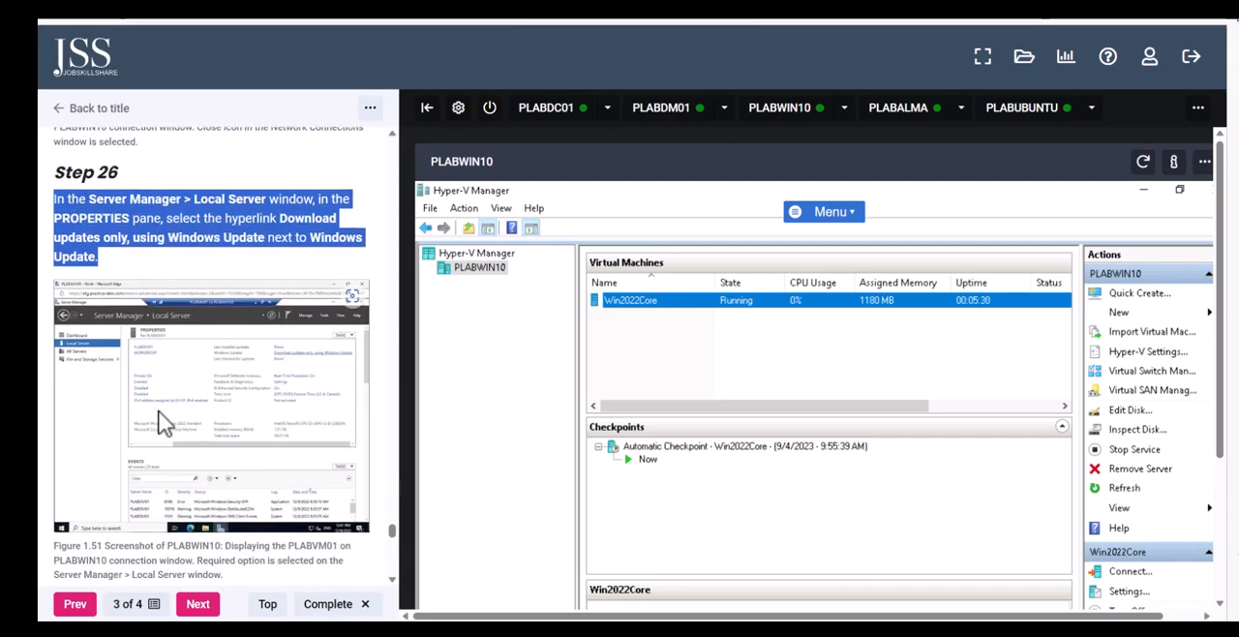
scroll(170, 447, down, 1)
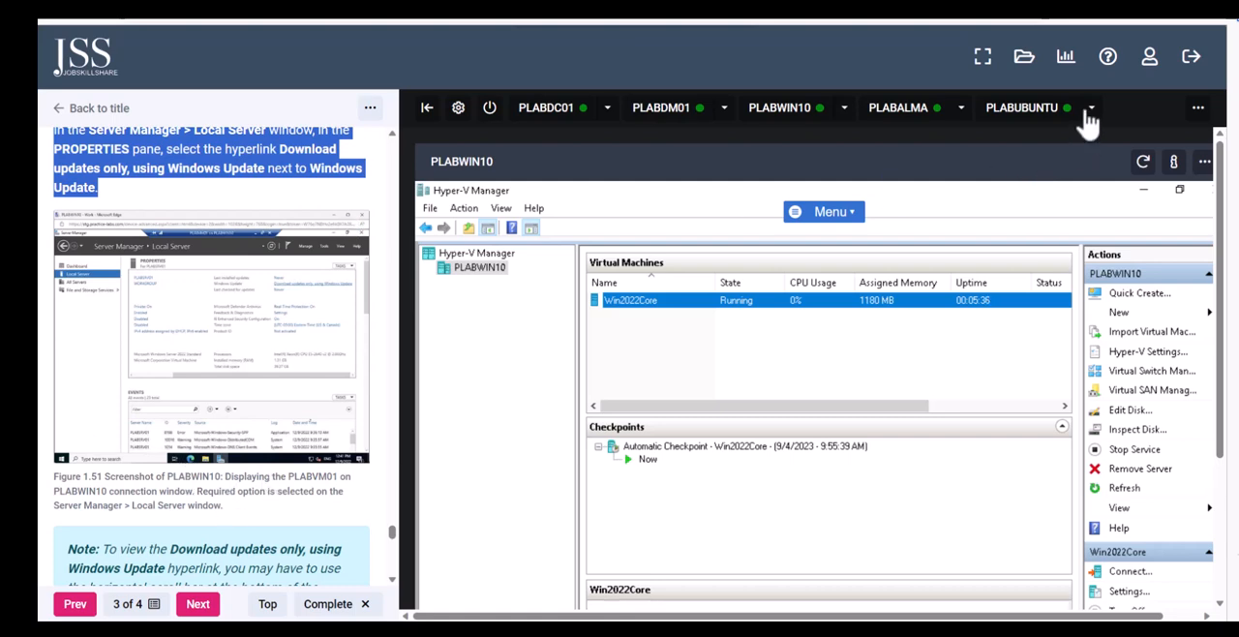
click(199, 199)
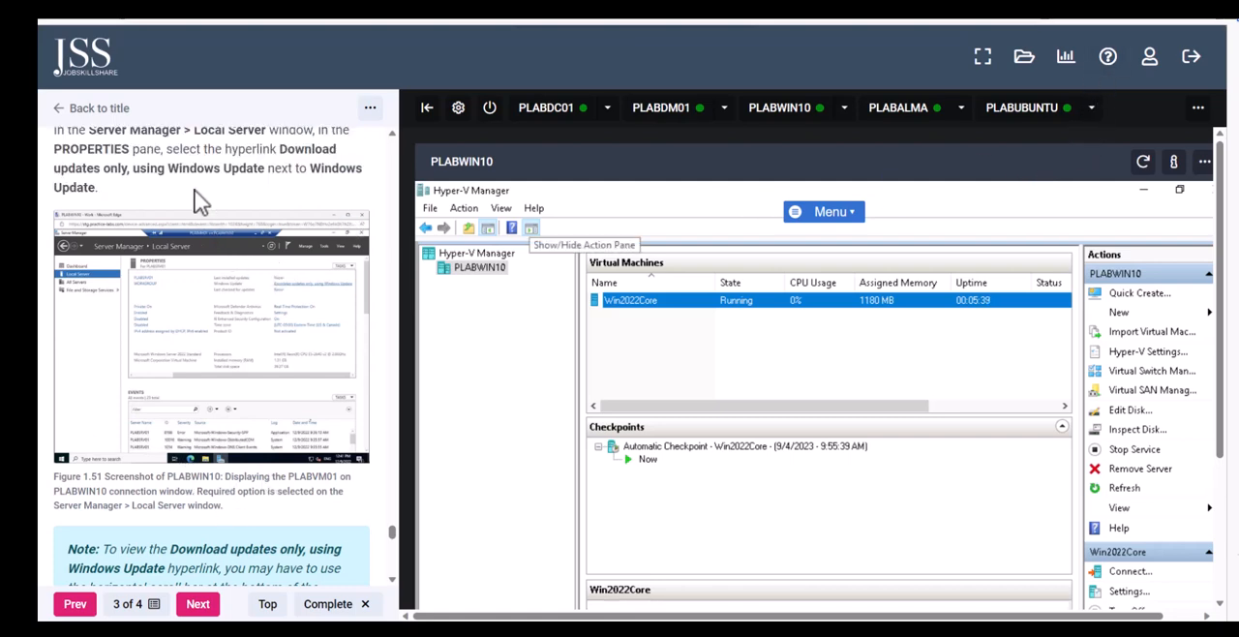
drag(200, 199, 60, 153)
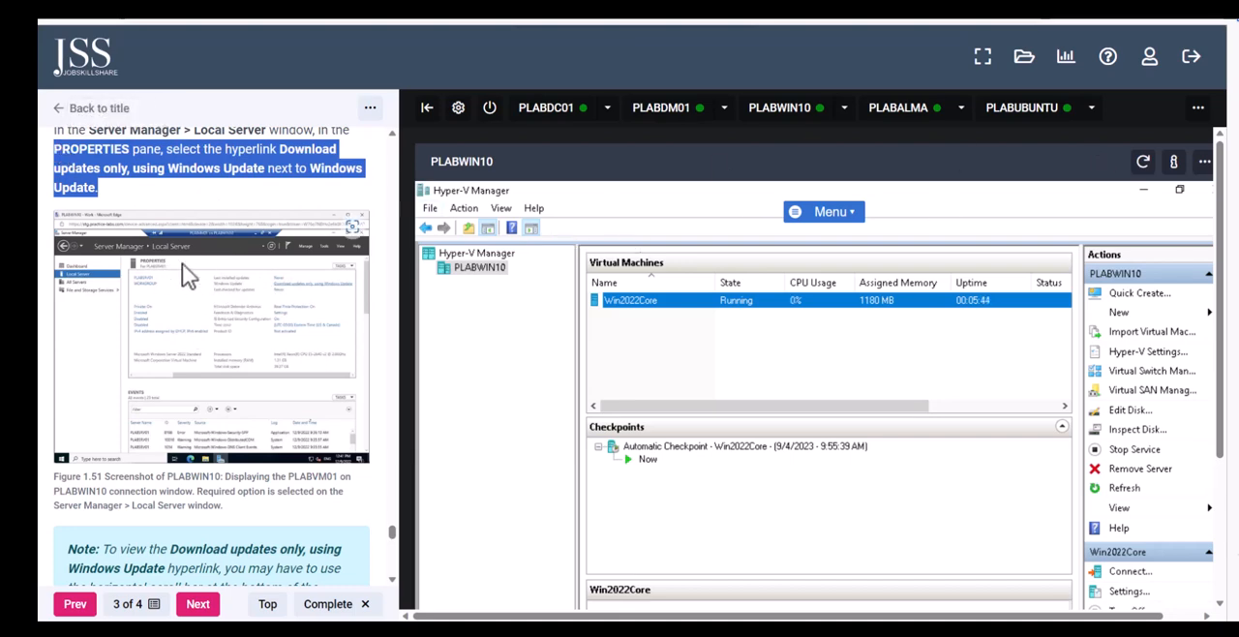
click(426, 109)
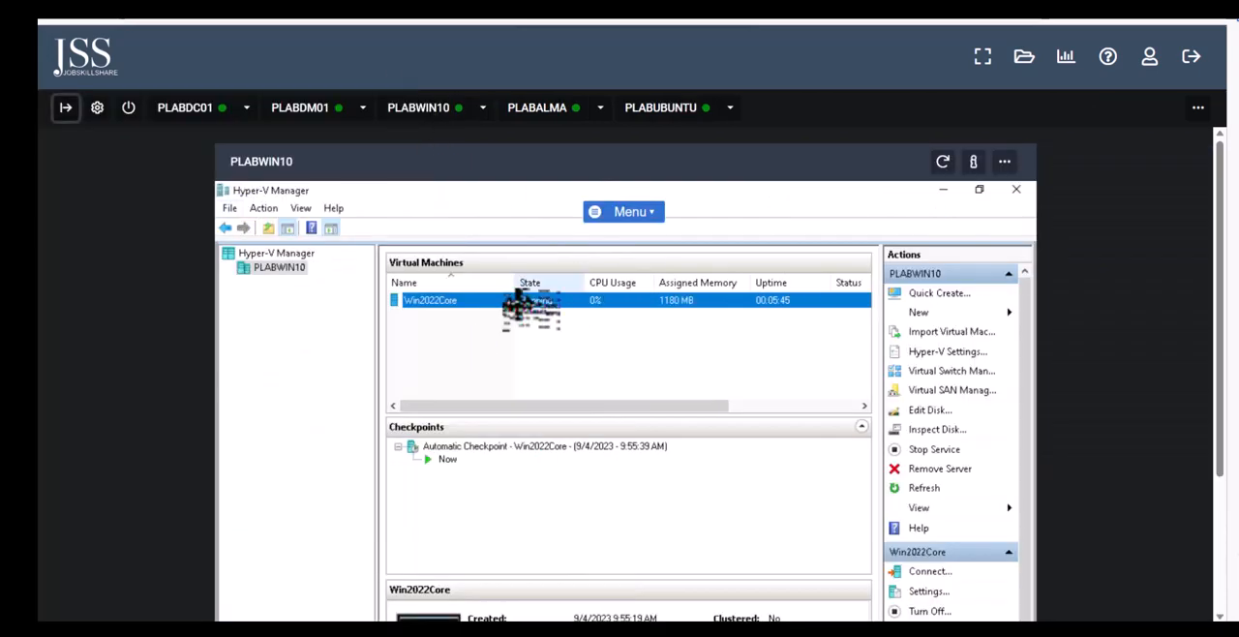
right_click(521, 304)
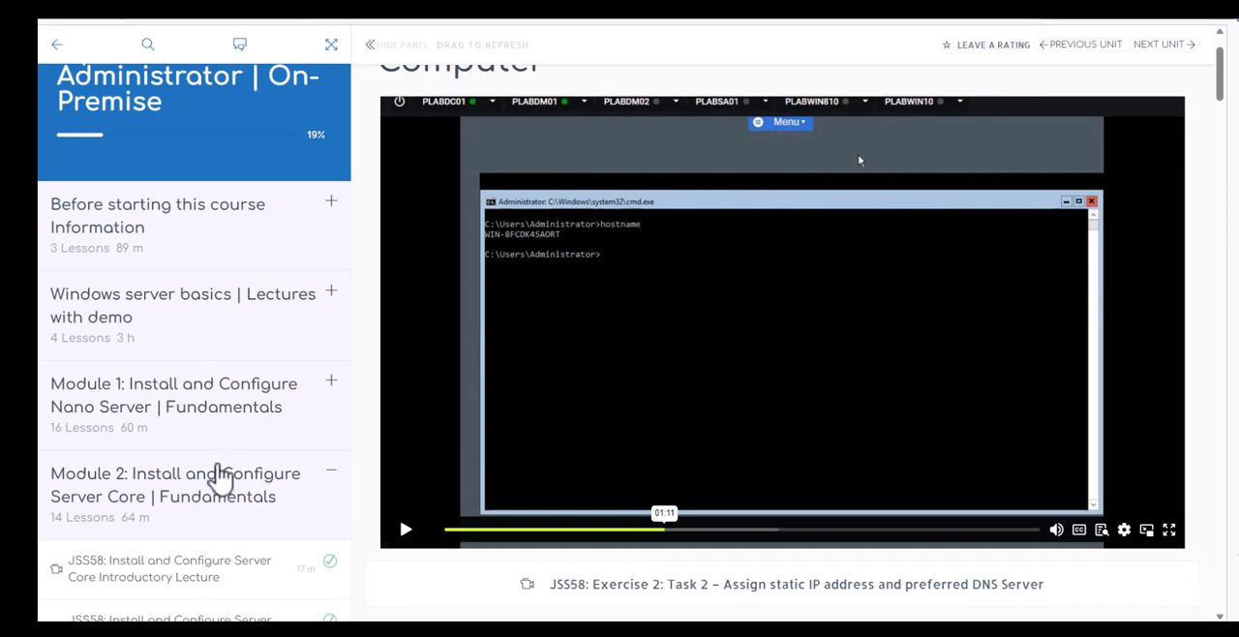
Look through the Module 2 Server Core lessons on the course page, down to the Exercise 2 and Exercise 3 tasks
scroll(220, 477, down, 3)
scroll(216, 456, down, 2)
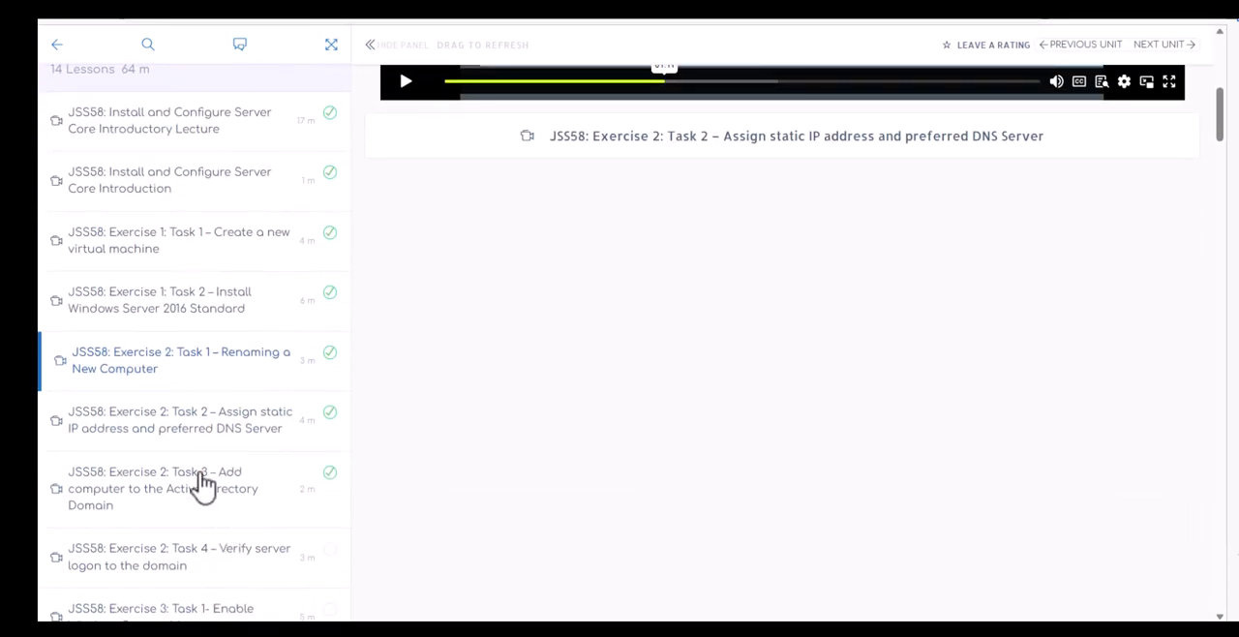